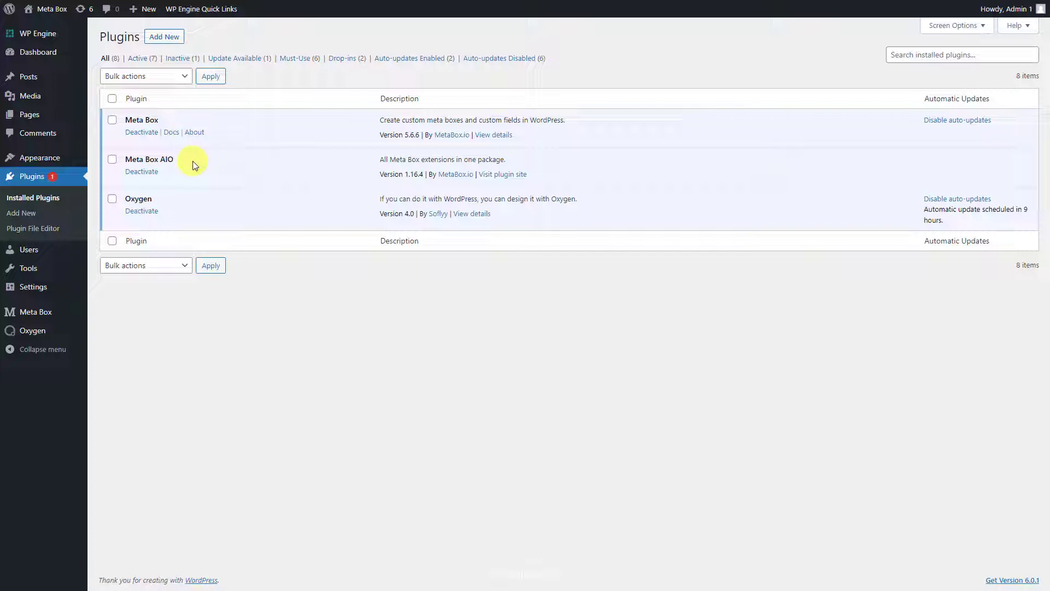
Open the Meta Box extensions page and review which extensions are enabled
{"action": "mouse_move", "coordinate": [64, 312]}
{"action": "left_click", "coordinate": [96, 437]}
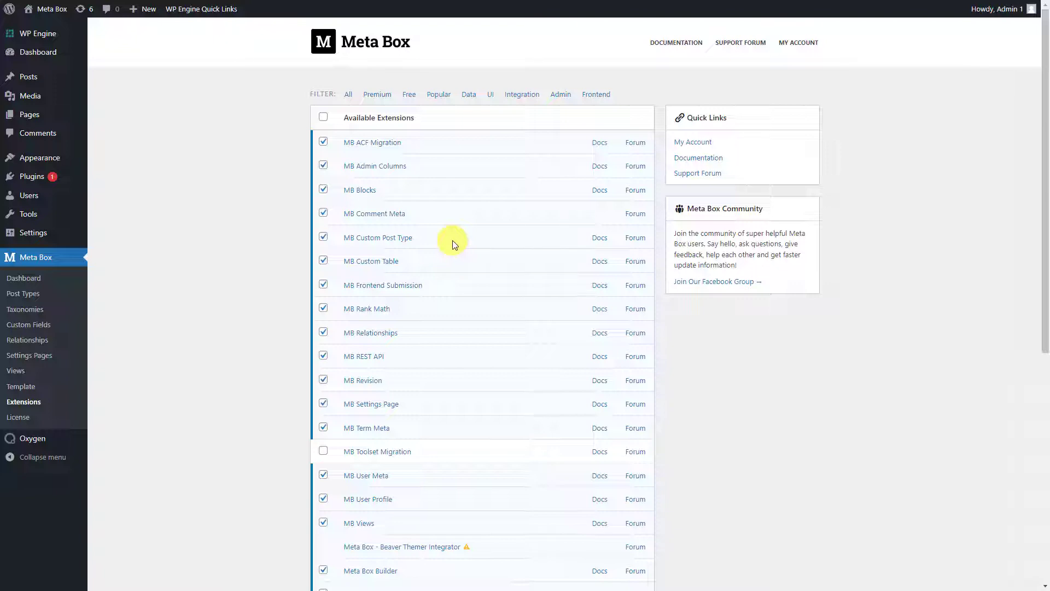
{"action": "scroll", "coordinate": [452, 240], "scroll_direction": "down", "scroll_amount": 5}
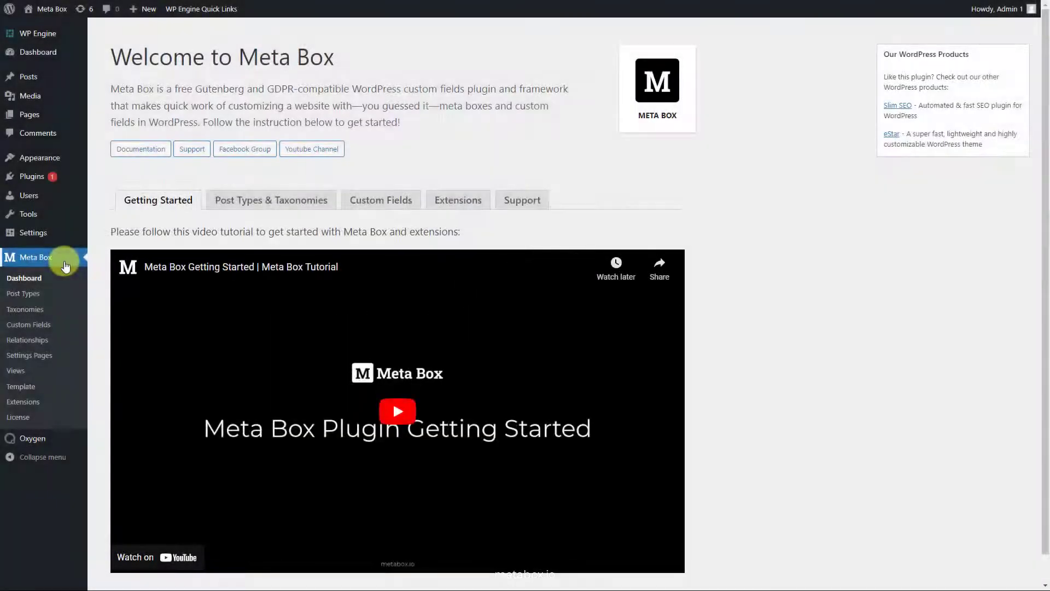
Create and publish a new Meta Box post type with plural name Recipes and singular name Recipe
{"action": "left_click", "coordinate": [52, 296]}
{"action": "left_click", "coordinate": [210, 38]}
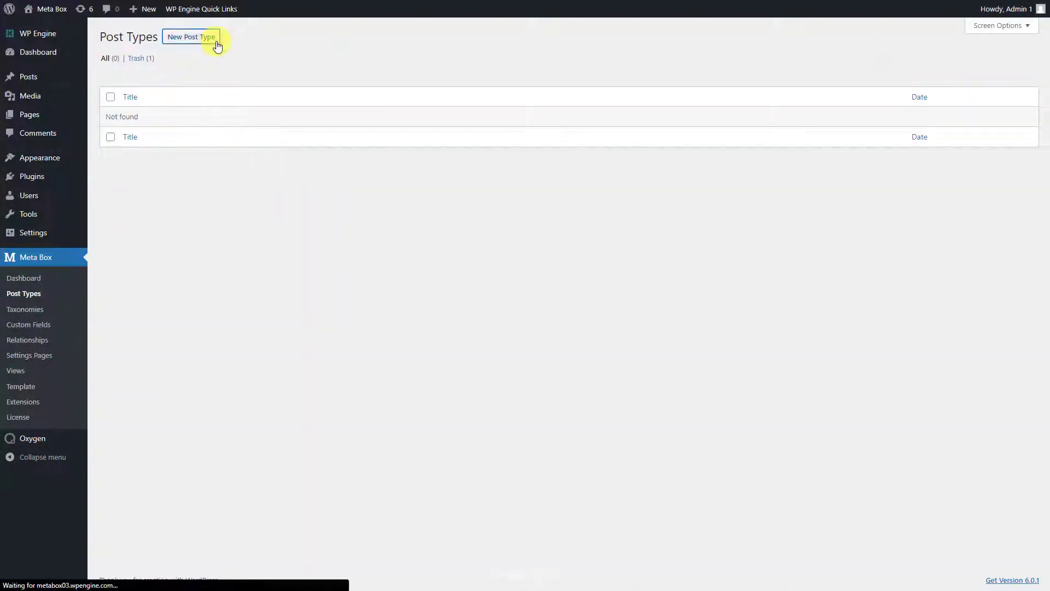
{"action": "left_click", "coordinate": [370, 100]}
{"action": "type", "text": "Recipes"}
{"action": "left_click", "coordinate": [368, 130]}
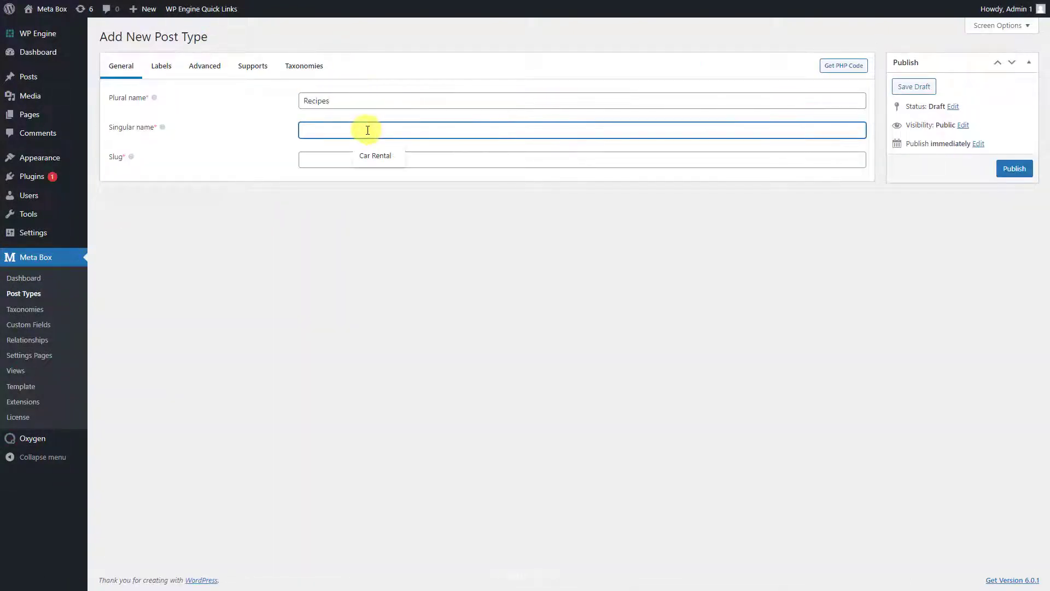
{"action": "type", "text": "Recipe"}
{"action": "left_click", "coordinate": [1013, 170]}
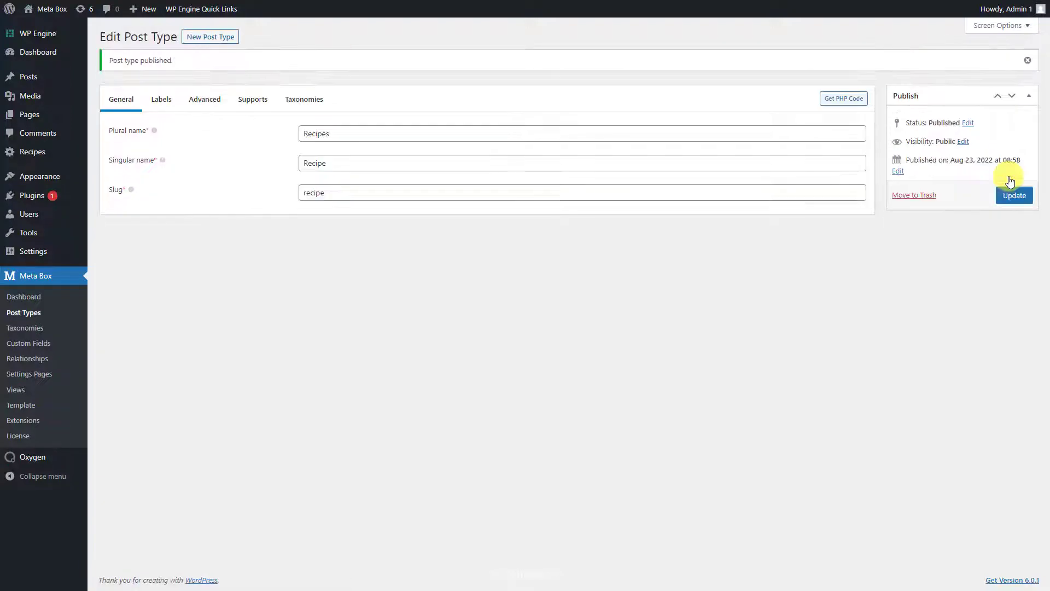
{"action": "mouse_move", "coordinate": [65, 157]}
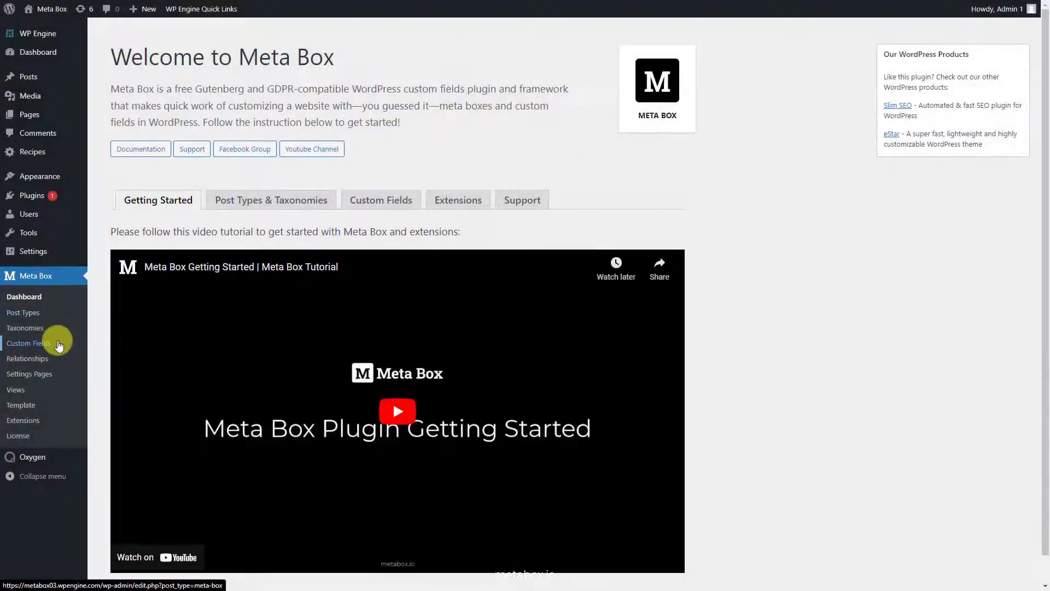
Create a custom field group titled Recipe Information and add a Text field labelled Prep Time
{"action": "left_click", "coordinate": [57, 342]}
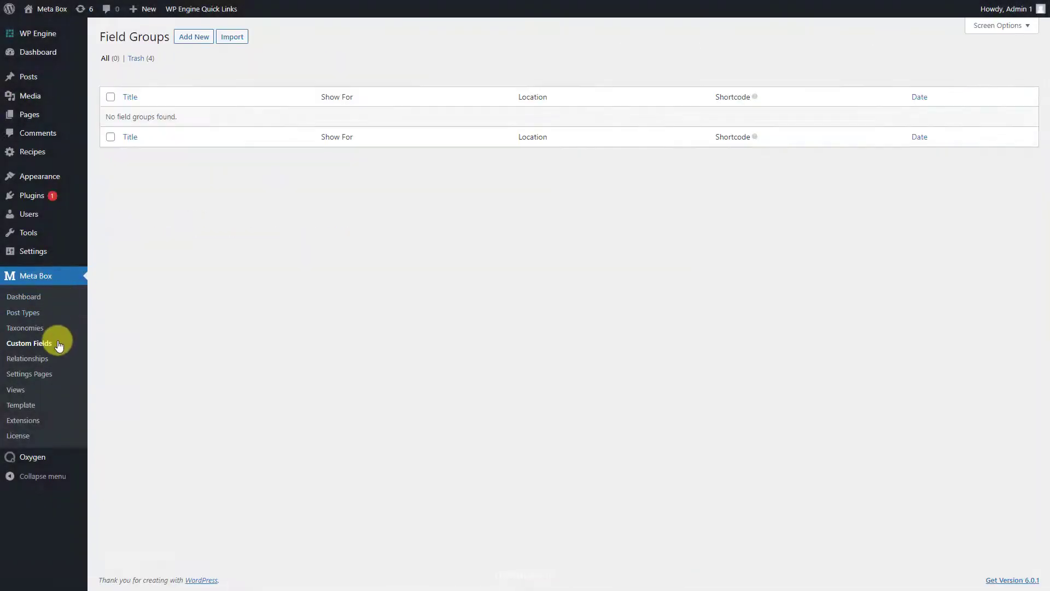
{"action": "left_click", "coordinate": [198, 37]}
{"action": "type", "text": "Recipe Information"}
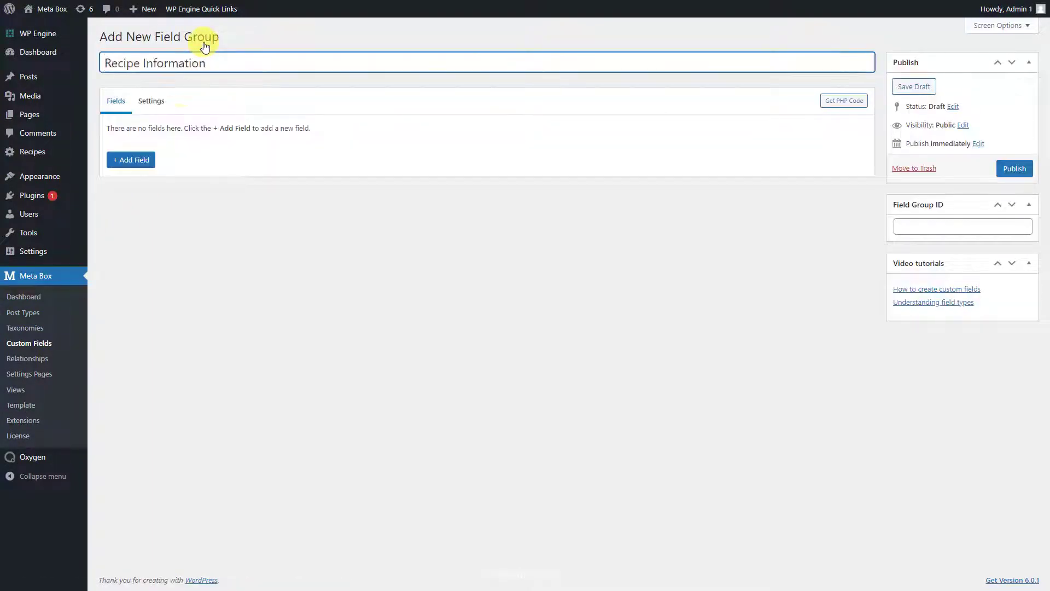
{"action": "left_click", "coordinate": [135, 160]}
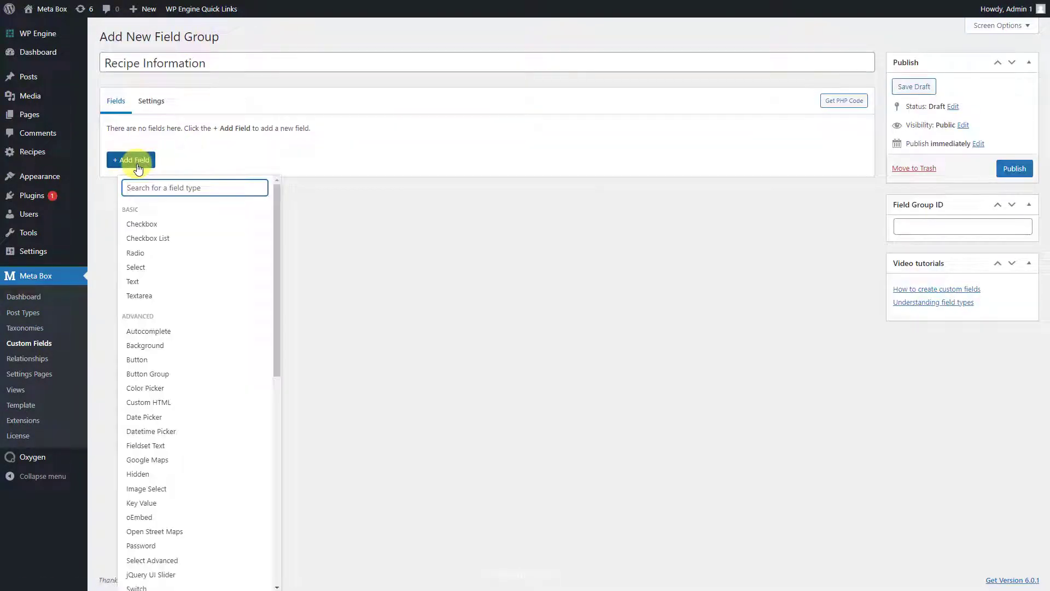
{"action": "left_click", "coordinate": [155, 282]}
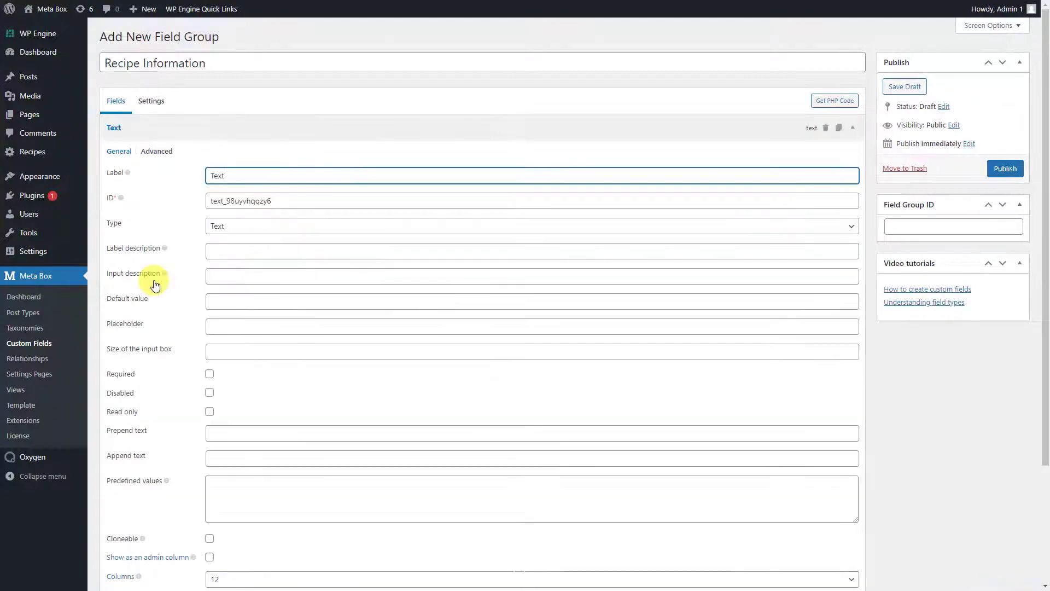
{"action": "type", "text": "Prep Time"}
{"action": "left_click", "coordinate": [225, 130]}
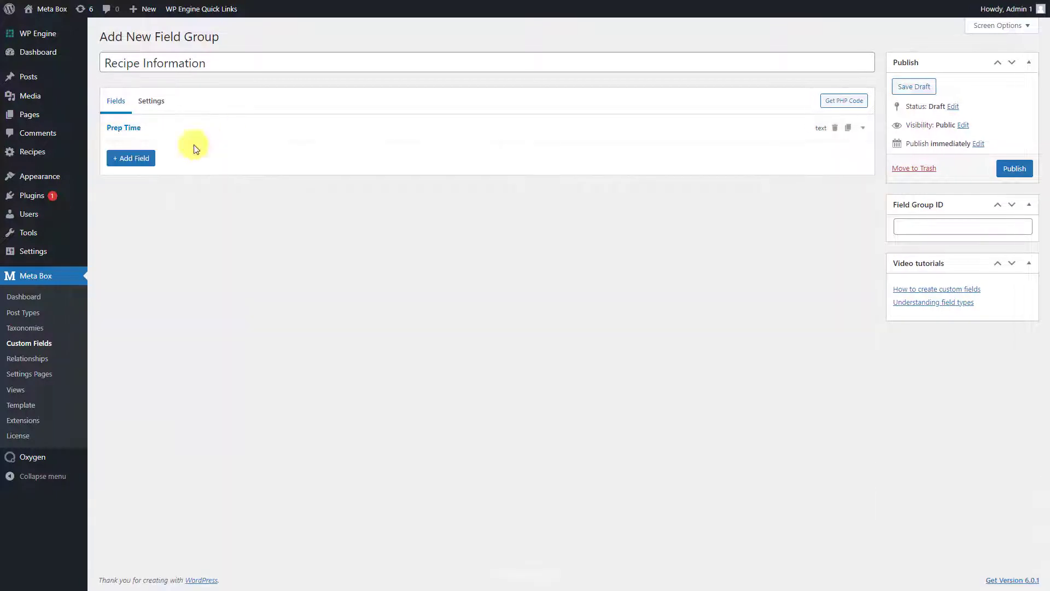
Add two more Text fields to the field group, labelled Cooking Time and Resting Time
{"action": "left_click", "coordinate": [134, 160]}
{"action": "left_click", "coordinate": [151, 282]}
{"action": "type", "text": "Cooking Time"}
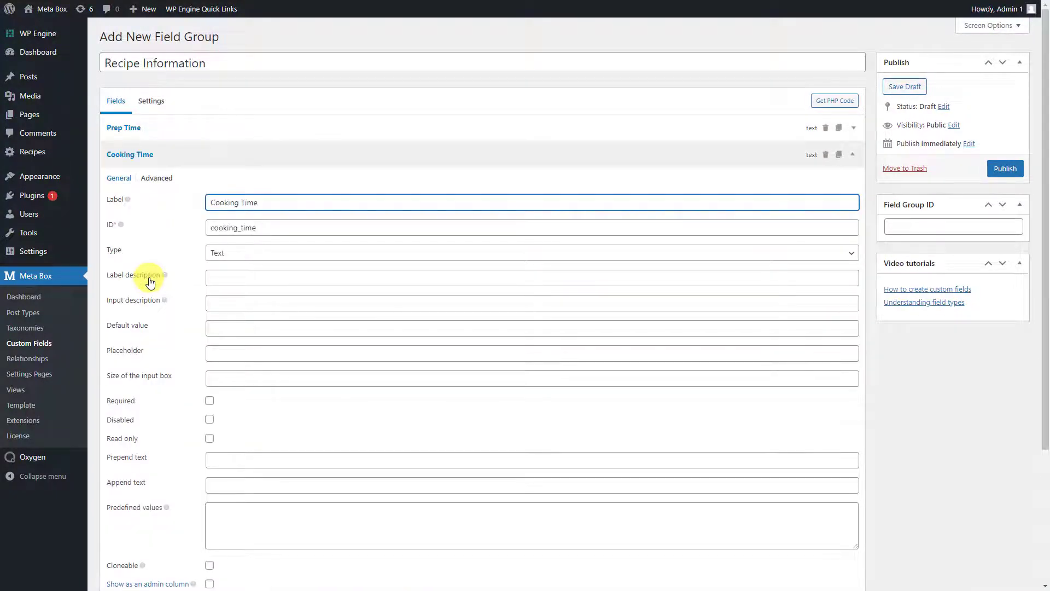
{"action": "left_click", "coordinate": [185, 154]}
{"action": "left_click", "coordinate": [134, 188]}
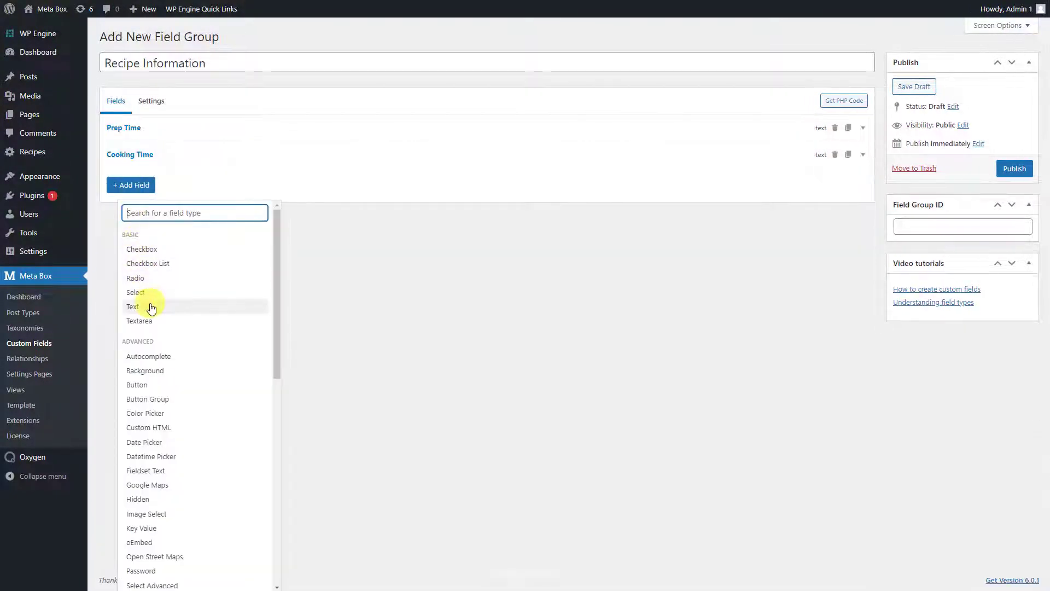
{"action": "left_click", "coordinate": [147, 306]}
{"action": "type", "text": "Resting Time"}
{"action": "left_click", "coordinate": [205, 186]}
Add a Text field labelled Total Time below the Resting Time field
{"action": "left_click", "coordinate": [134, 209]}
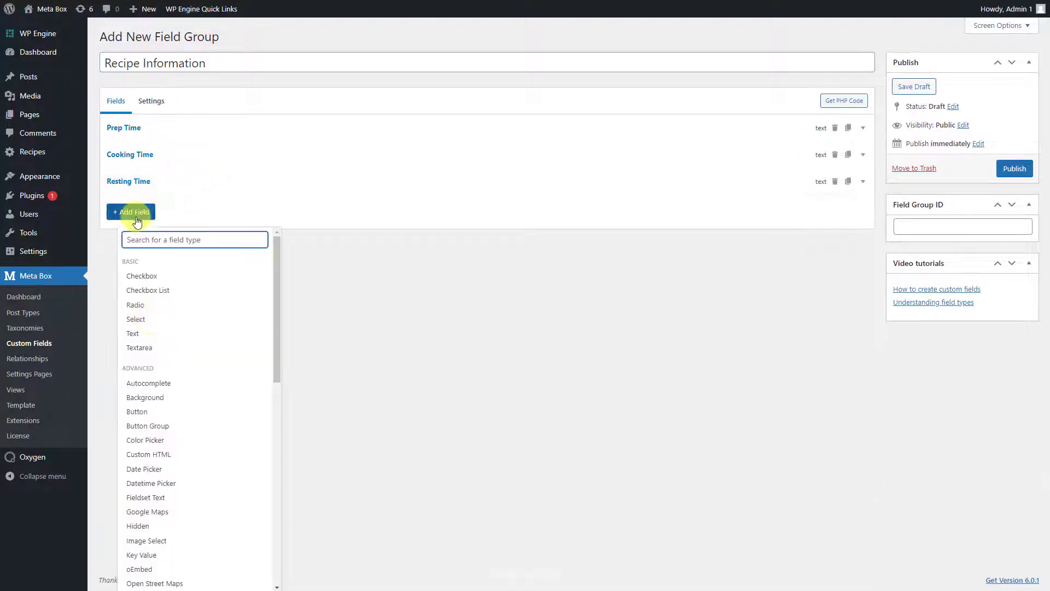
{"action": "left_click", "coordinate": [147, 333]}
{"action": "type", "text": "Total Time"}
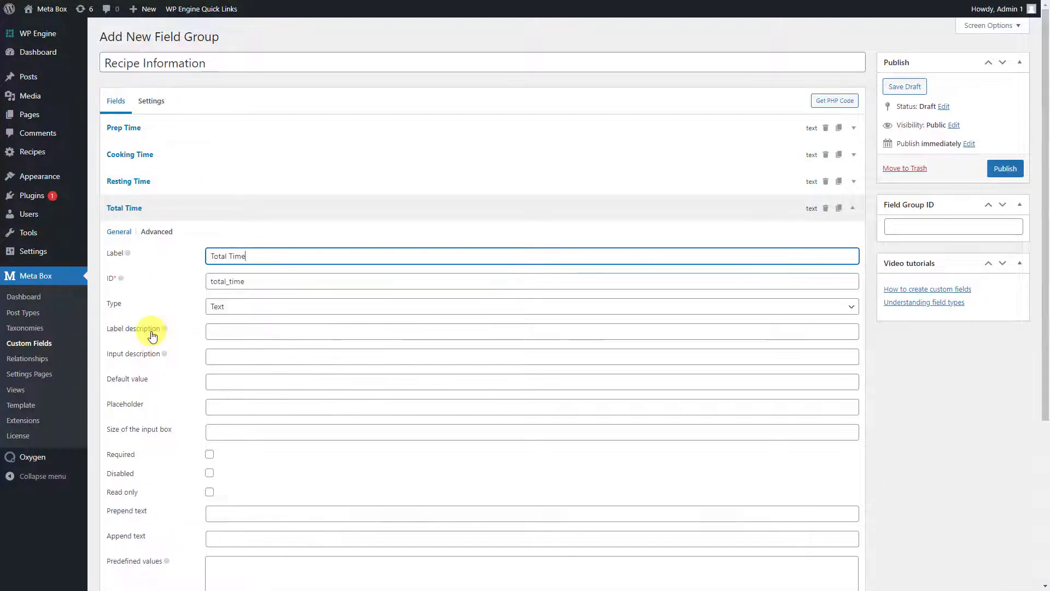
{"action": "left_click", "coordinate": [186, 210]}
Add a WYSIWYG Editor field labelled Ingredients to the Recipe Information group
{"action": "left_click", "coordinate": [138, 244]}
{"action": "type", "text": "wysiwyg"}
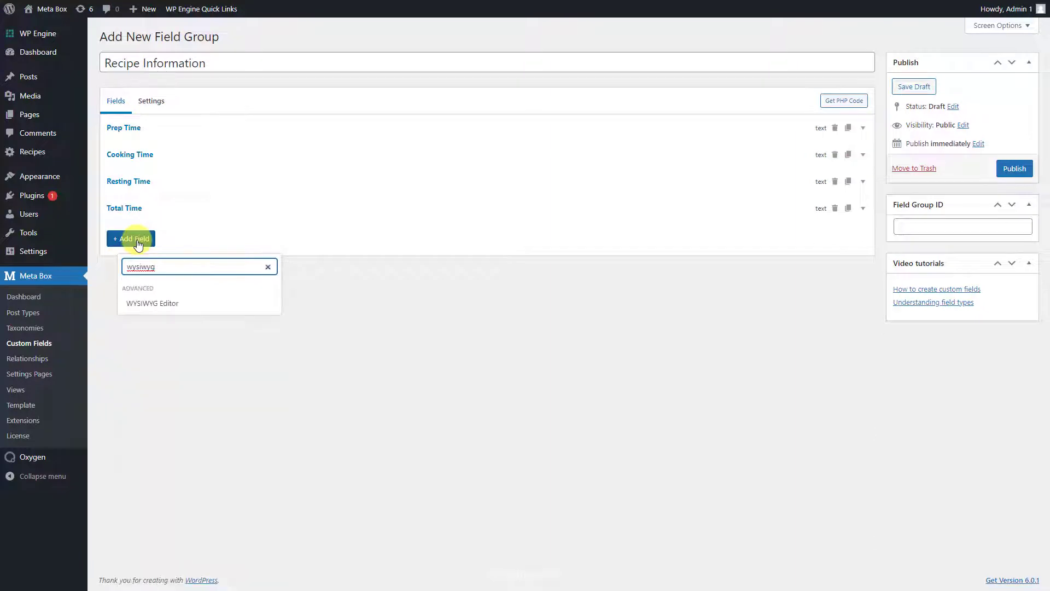
{"action": "left_click", "coordinate": [184, 308]}
{"action": "type", "text": "Ingredients"}
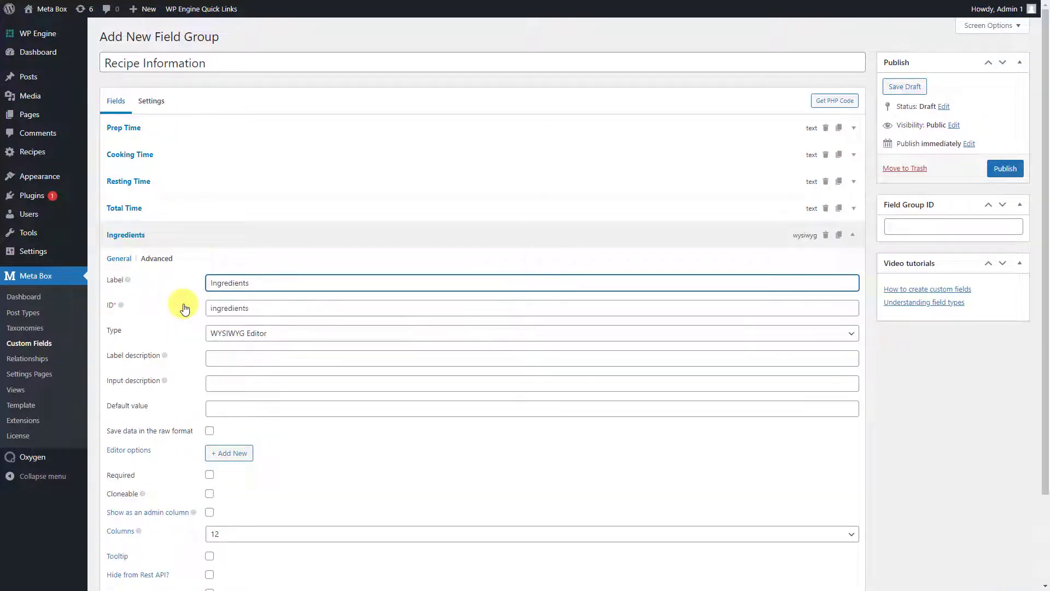
{"action": "left_click", "coordinate": [198, 240]}
Add a WYSIWYG Editor field labelled Instructions below the Ingredients field
{"action": "left_click", "coordinate": [132, 265]}
{"action": "type", "text": "wysiwyg"}
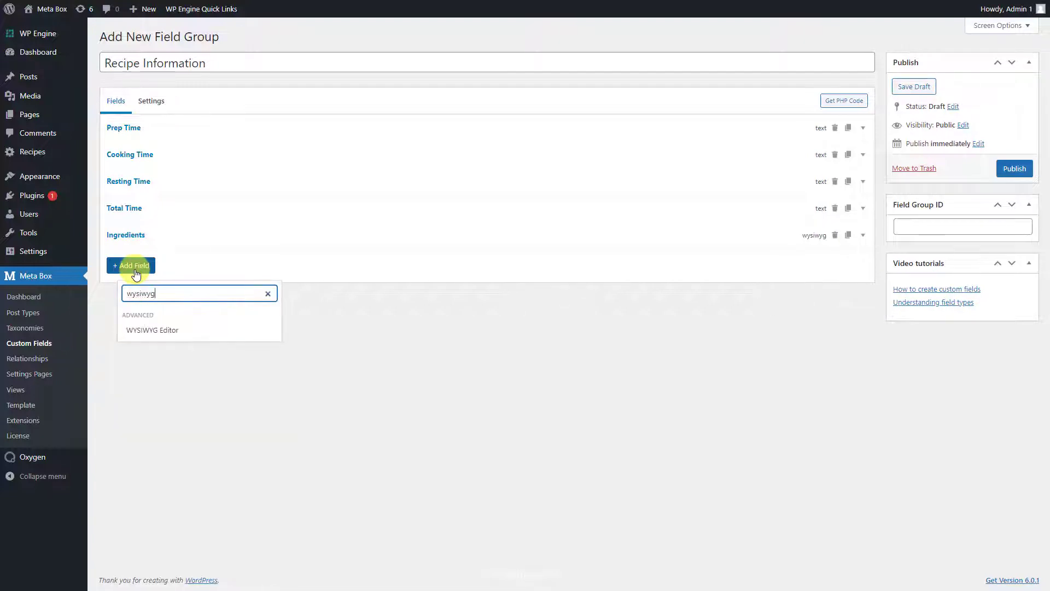
{"action": "left_click", "coordinate": [198, 330]}
{"action": "type", "text": "Instructions"}
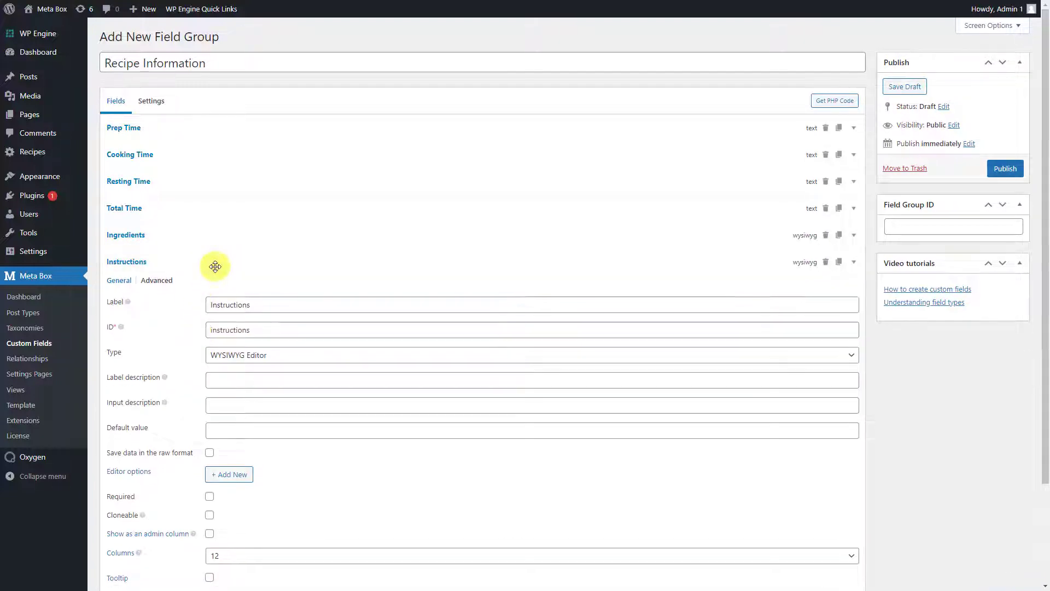
{"action": "left_click", "coordinate": [214, 263]}
Add a WYSIWYG Editor field labelled Notes below the Instructions field
{"action": "left_click", "coordinate": [134, 295]}
{"action": "type", "text": "wysiwyg"}
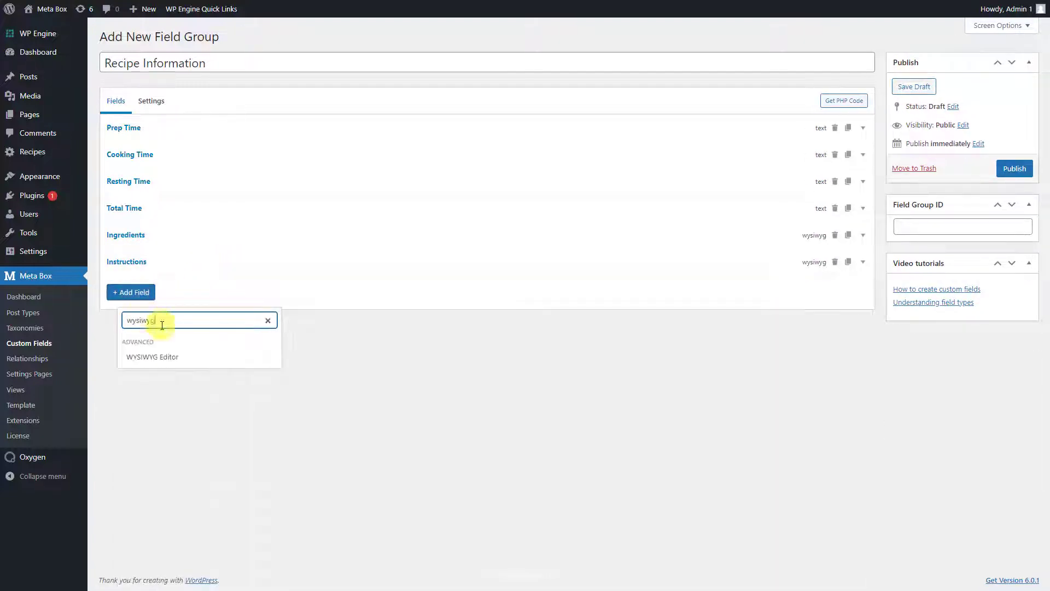
{"action": "left_click", "coordinate": [183, 357]}
{"action": "type", "text": "Notes"}
{"action": "left_click", "coordinate": [202, 290]}
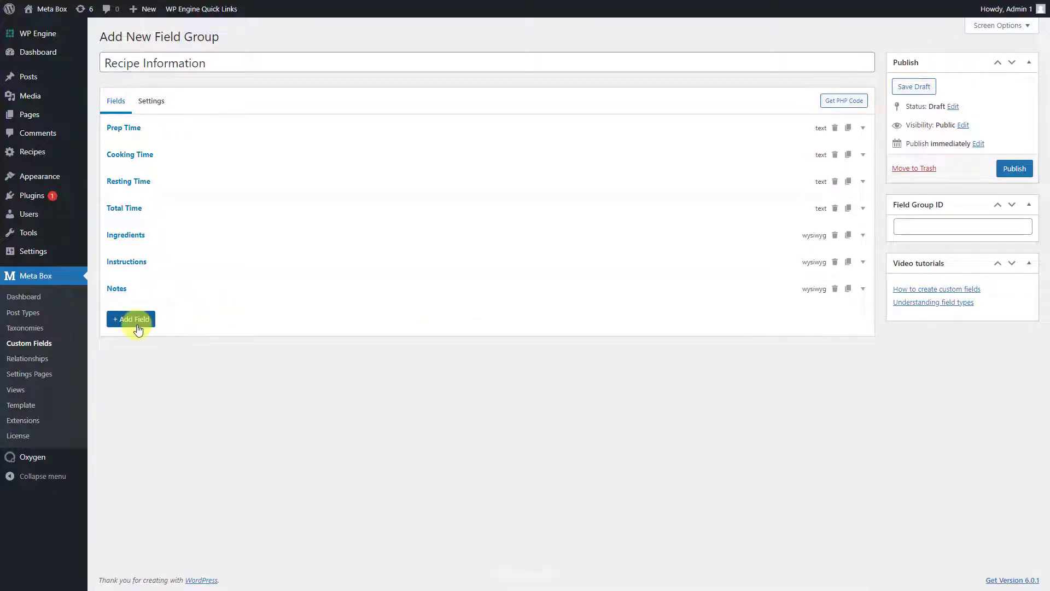
Add a WYSIWYG Editor field labelled Nutrition below the Notes field
{"action": "left_click", "coordinate": [137, 327]}
{"action": "type", "text": "wysiwyg"}
{"action": "left_click", "coordinate": [186, 382]}
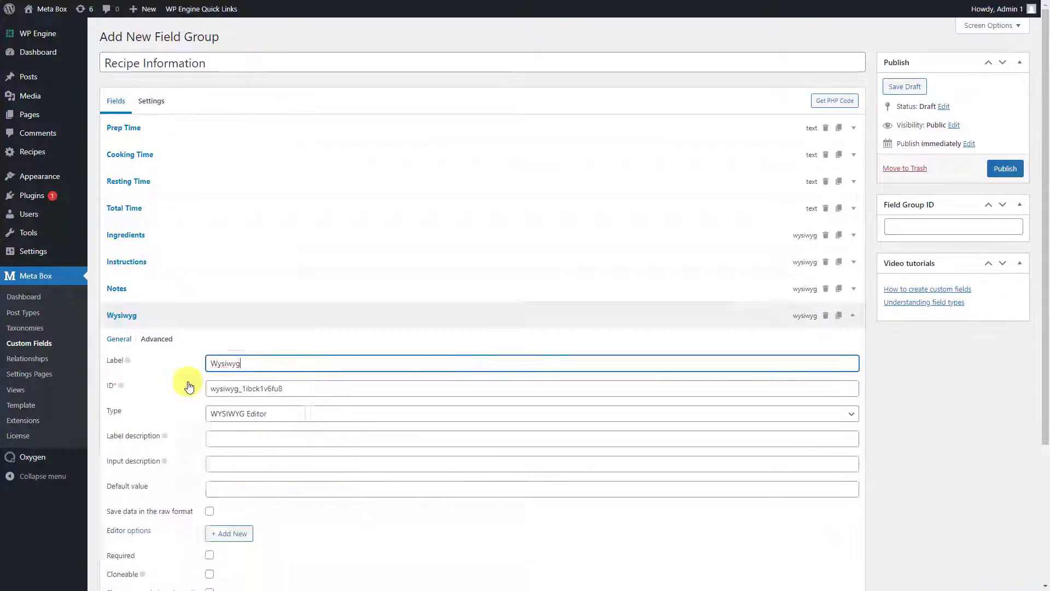
{"action": "type", "text": "Nutrition"}
{"action": "left_click", "coordinate": [206, 316]}
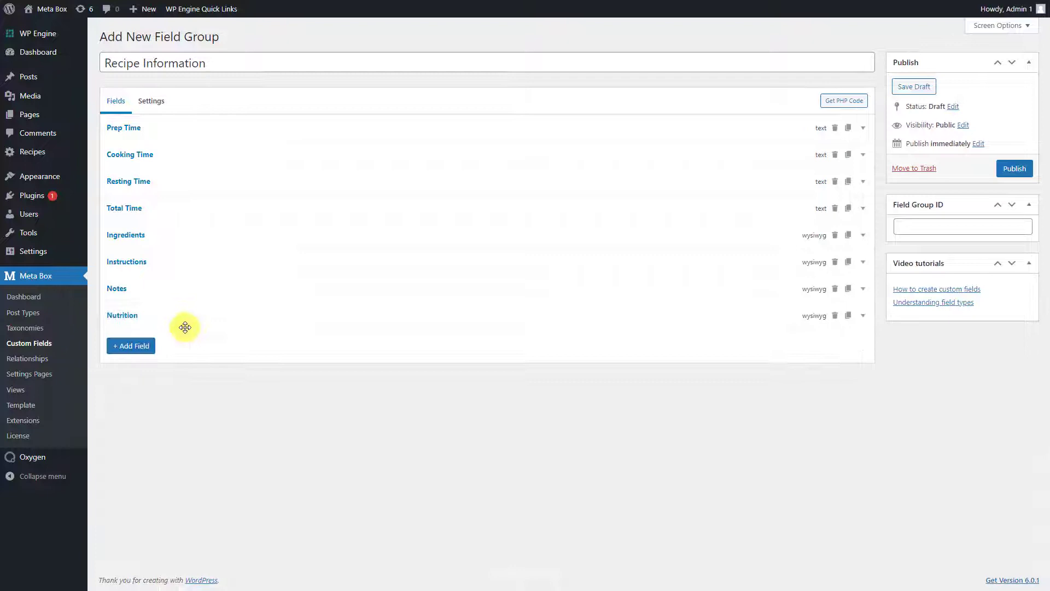
Add a WYSIWYG Editor field labelled Equipment below the Nutrition field
{"action": "left_click", "coordinate": [132, 352]}
{"action": "type", "text": "wysiwyg"}
{"action": "left_click", "coordinate": [188, 408]}
{"action": "type", "text": "Equipment"}
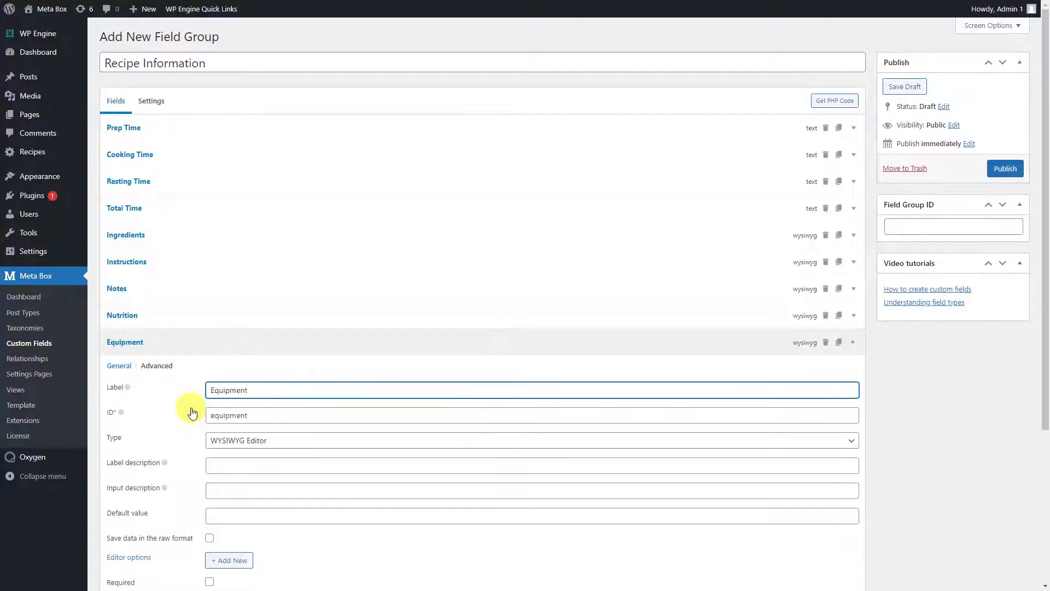
{"action": "left_click", "coordinate": [206, 343]}
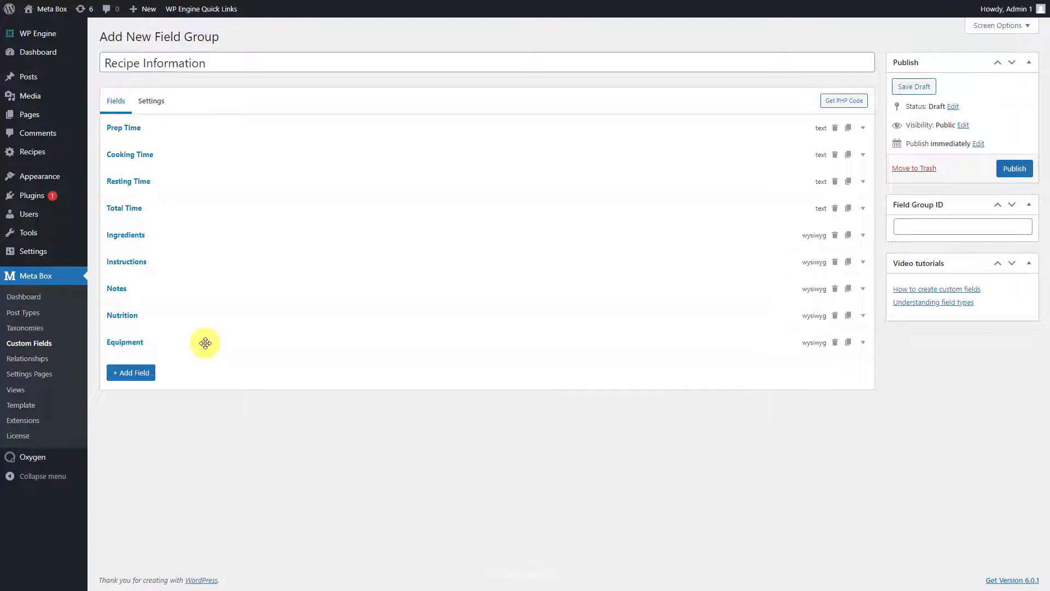
Add an oEmbed field labelled Video at the end of the Recipe Information group
{"action": "left_click", "coordinate": [129, 379]}
{"action": "type", "text": "oEmbed"}
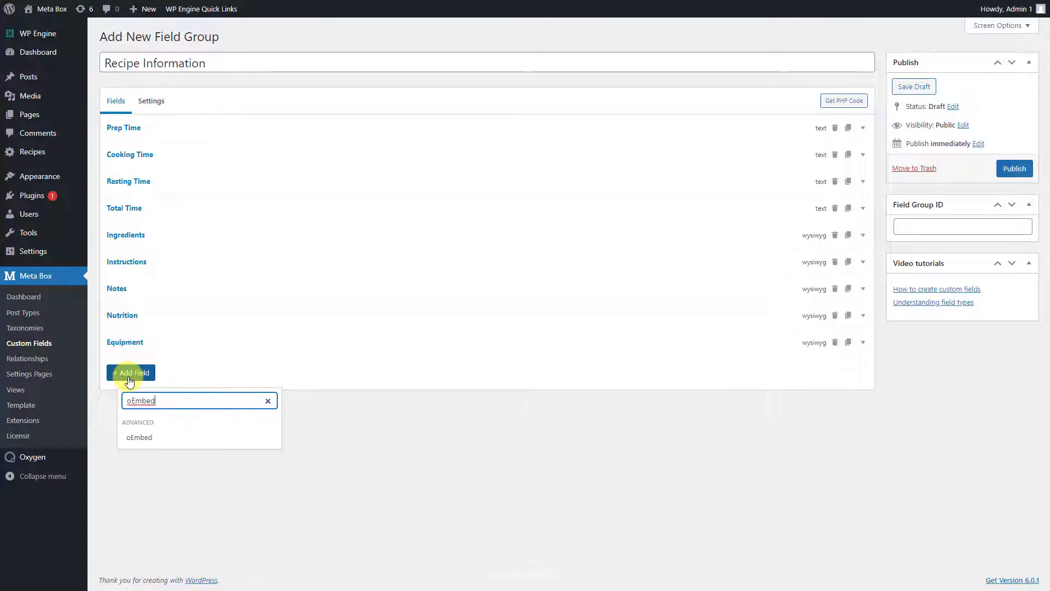
{"action": "left_click", "coordinate": [170, 437]}
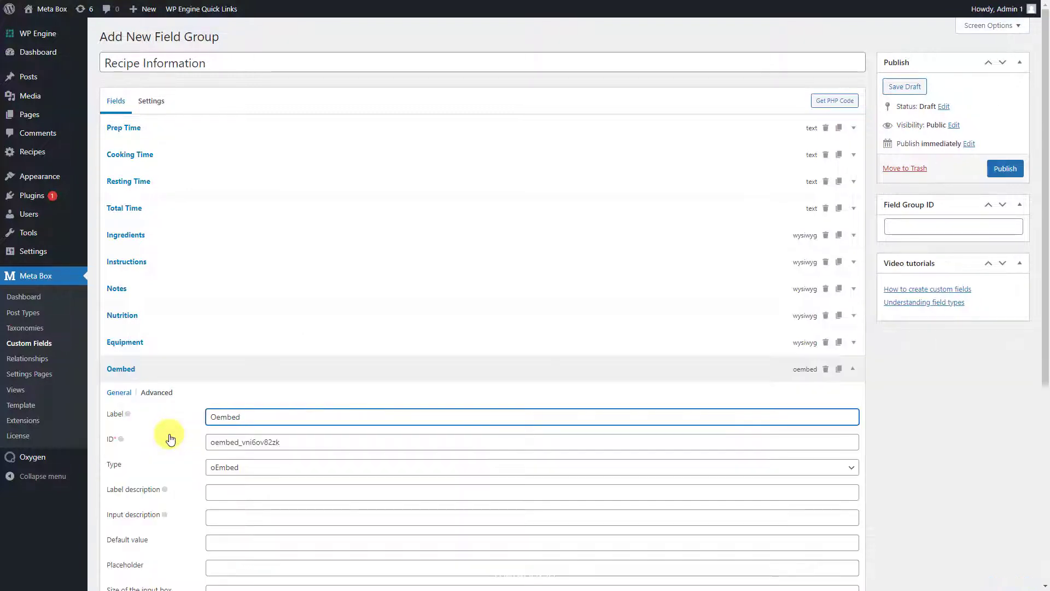
{"action": "type", "text": "Video"}
{"action": "left_click", "coordinate": [199, 371]}
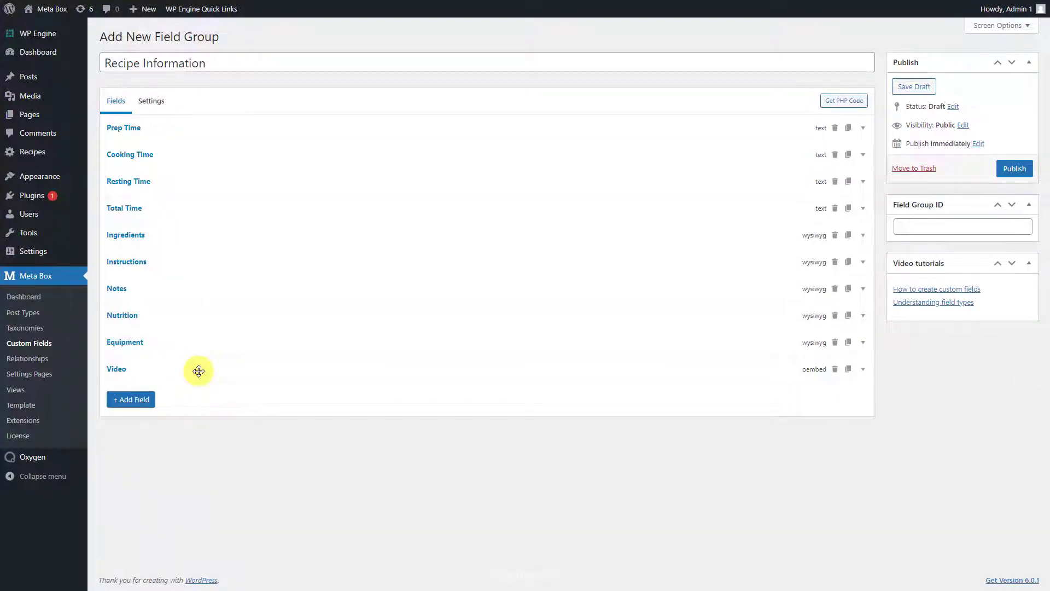
Set the field group's location to the Recipe post type instead of Post, and publish the group
{"action": "left_click", "coordinate": [162, 110]}
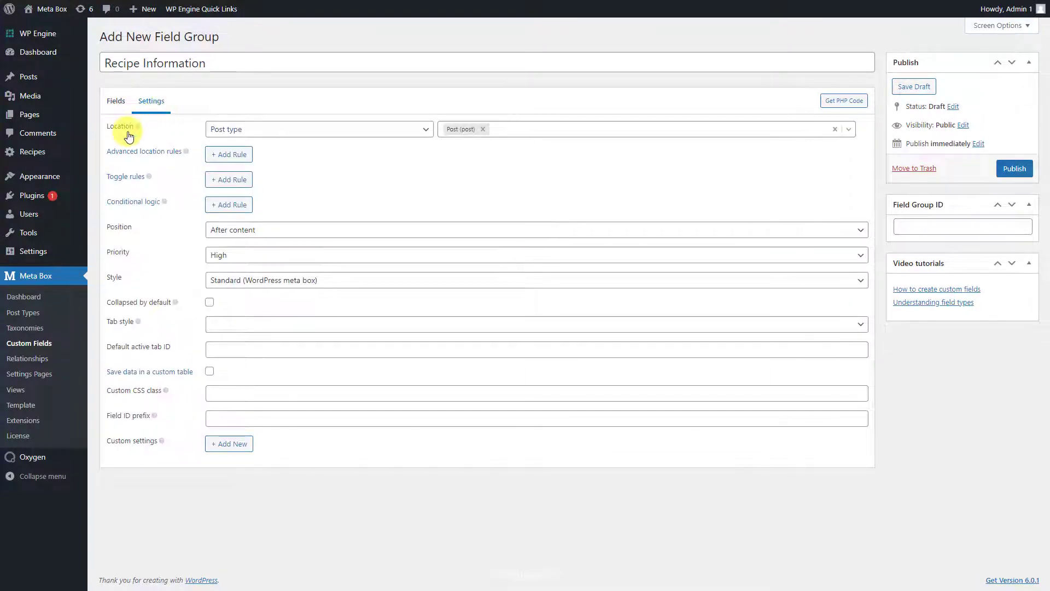
{"action": "left_click", "coordinate": [482, 129]}
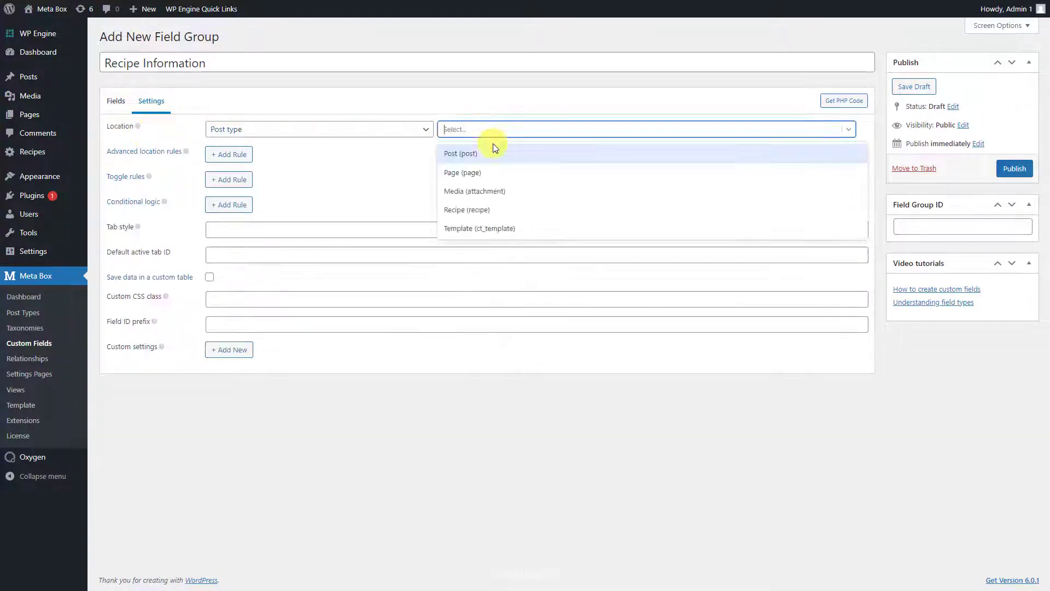
{"action": "left_click", "coordinate": [514, 209]}
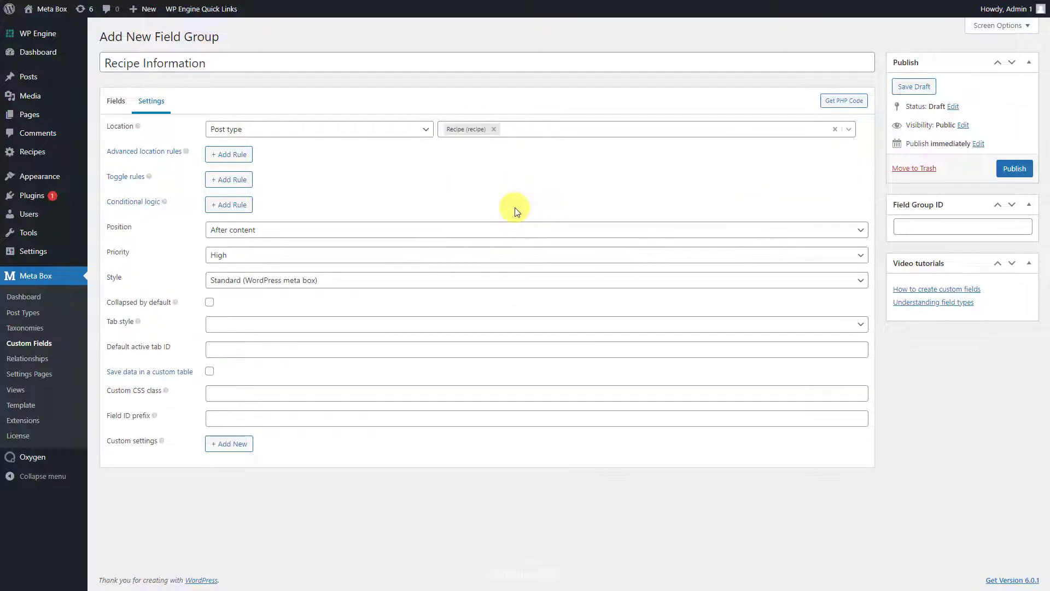
{"action": "left_click", "coordinate": [1014, 168]}
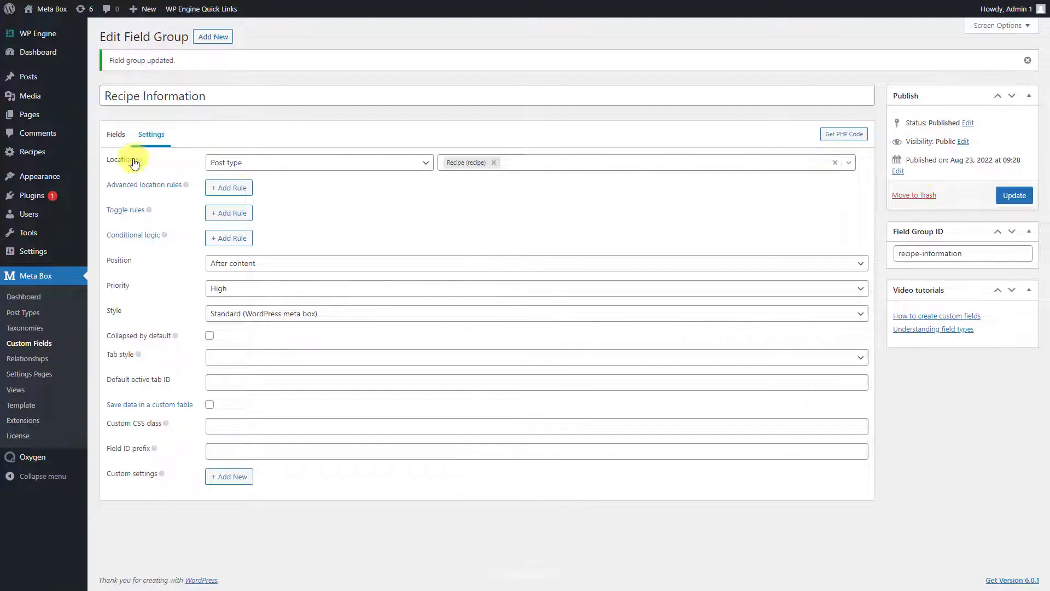
Open a new recipe post and look through the Recipe Information custom fields in its editor
{"action": "mouse_move", "coordinate": [65, 152]}
{"action": "left_click", "coordinate": [91, 174]}
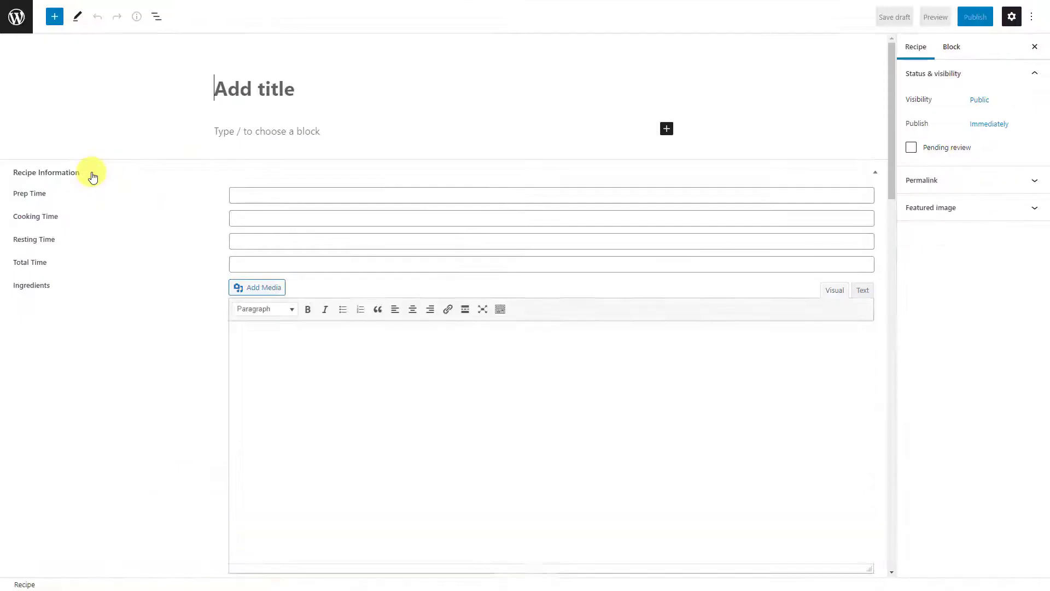
{"action": "scroll", "coordinate": [90, 174], "scroll_direction": "down", "scroll_amount": 8}
{"action": "scroll", "coordinate": [93, 177], "scroll_direction": "down", "scroll_amount": 7}
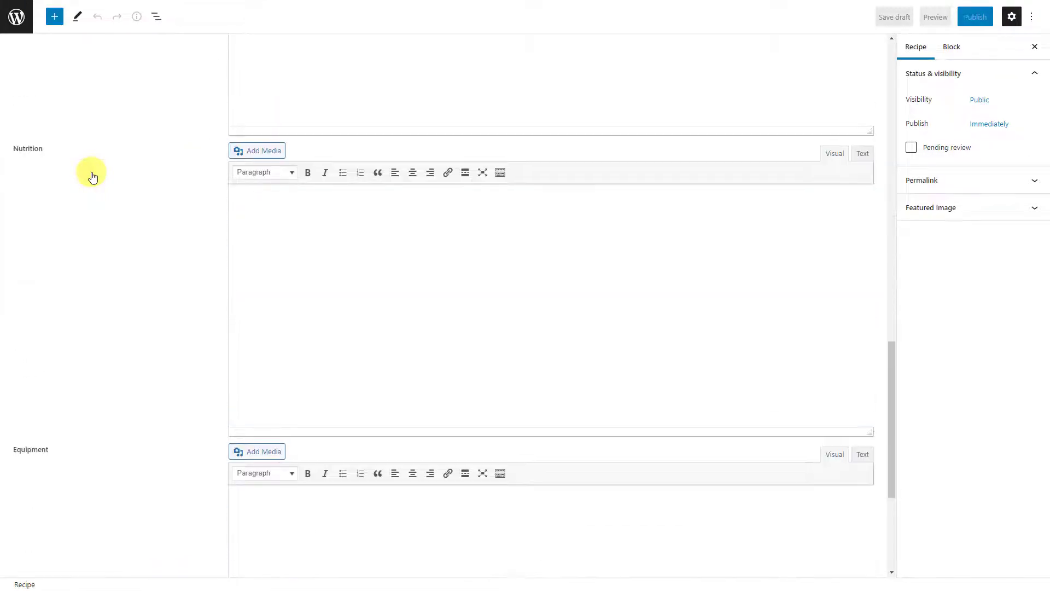
{"action": "scroll", "coordinate": [91, 176], "scroll_direction": "up", "scroll_amount": 6}
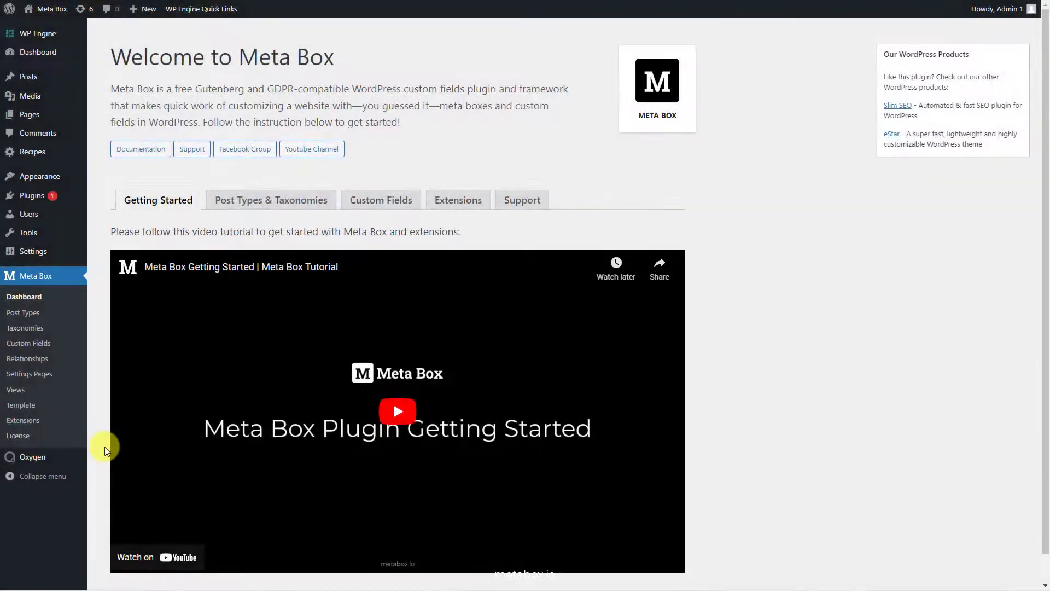
Create and publish an Oxygen template titled Recipe Template, inheriting from "inactive - Default Page" and applied to singular Recipes
{"action": "left_click", "coordinate": [96, 455]}
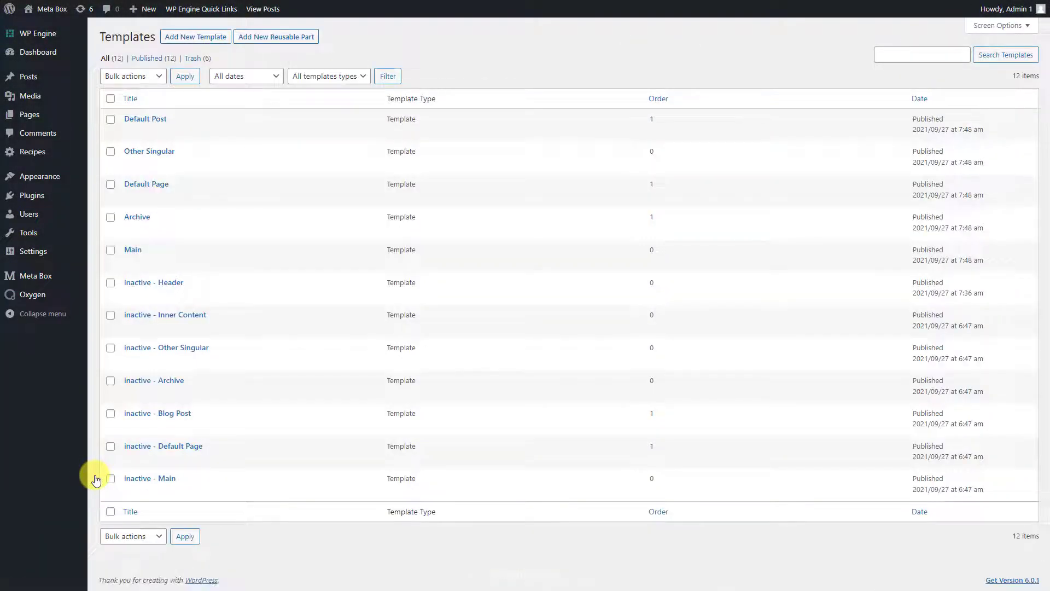
{"action": "left_click", "coordinate": [221, 40]}
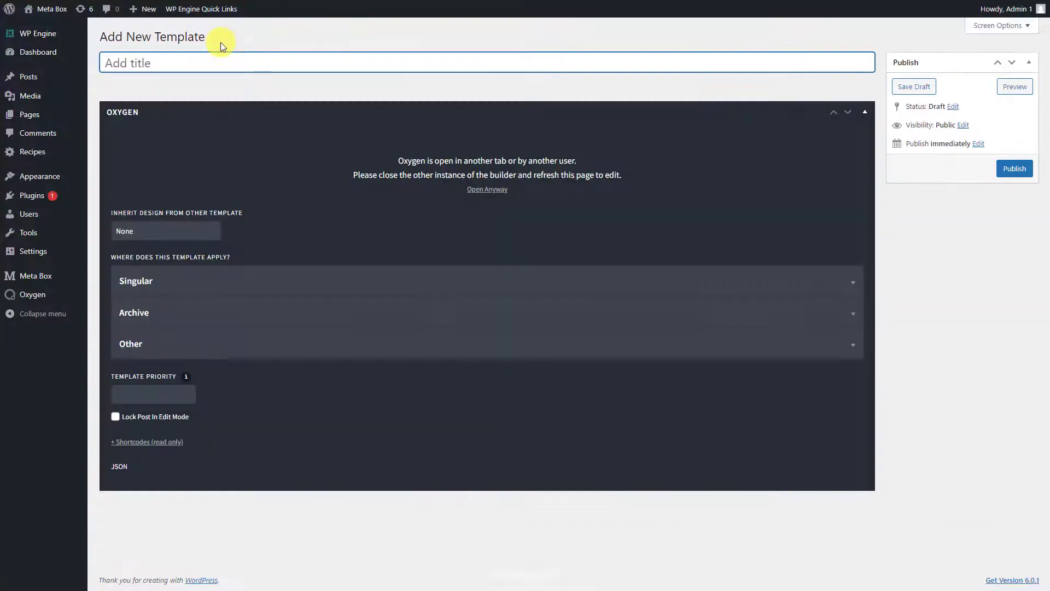
{"action": "type", "text": "Recipe Template"}
{"action": "left_click", "coordinate": [211, 231]}
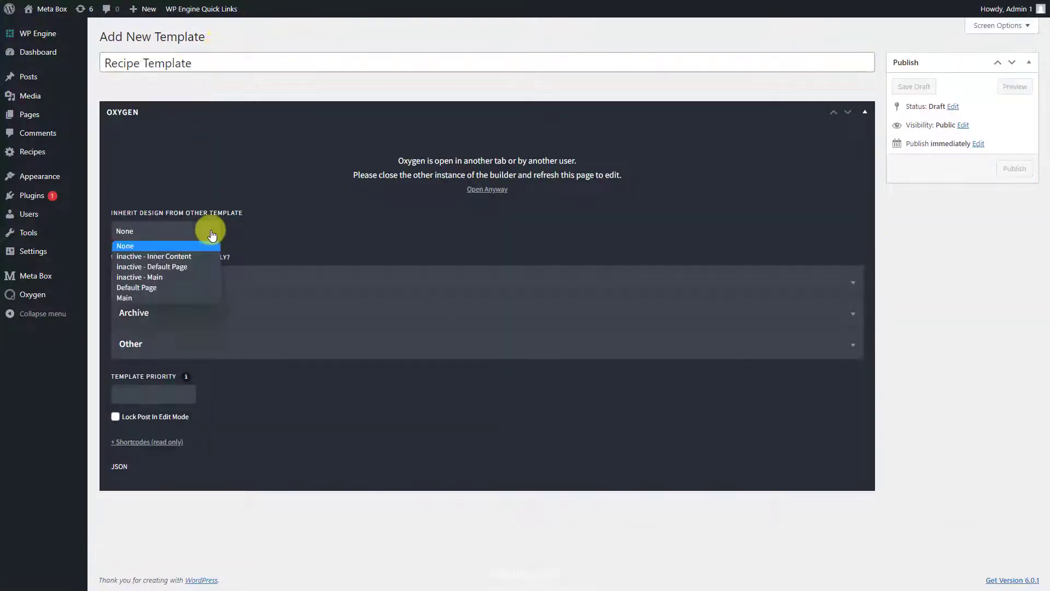
{"action": "left_click", "coordinate": [198, 267]}
{"action": "left_click", "coordinate": [170, 284]}
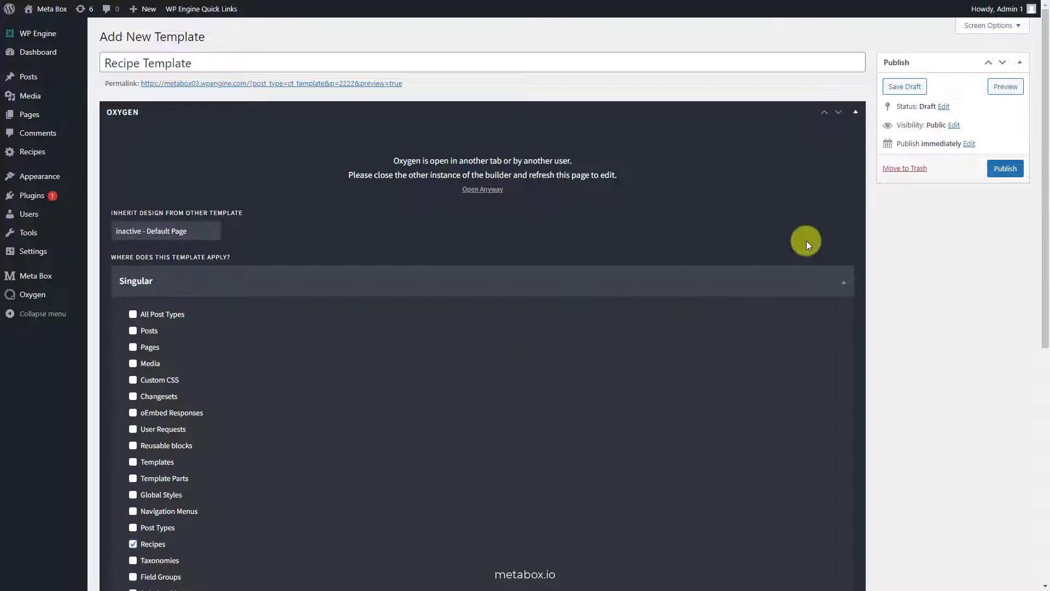
{"action": "left_click", "coordinate": [1005, 168]}
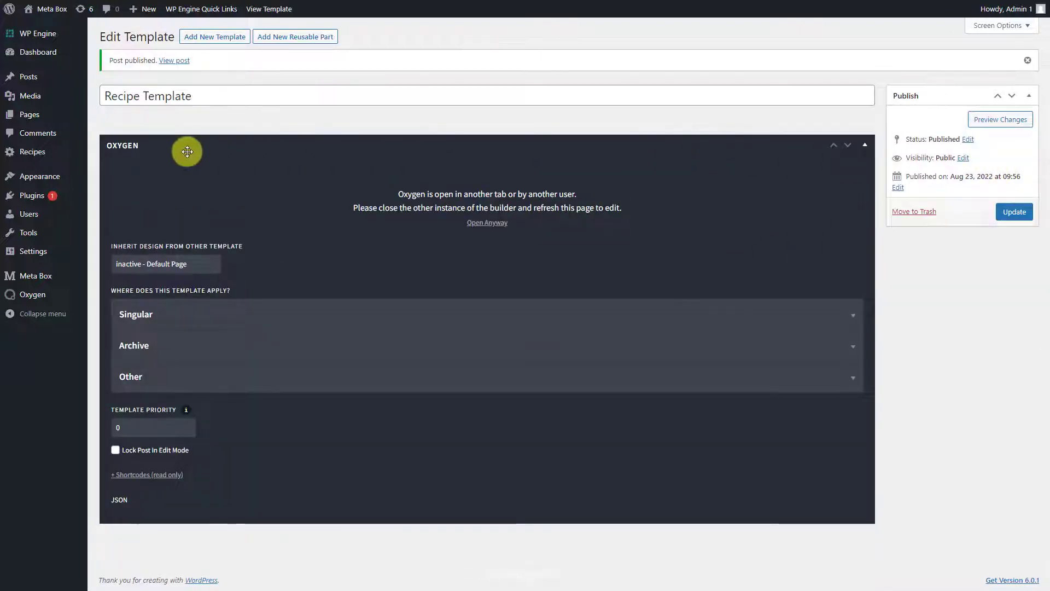
Open a new recipe post, check its rendering template, and title it "Pestro Pizza With Roasted Garlic & Potato"
{"action": "left_click", "coordinate": [90, 169]}
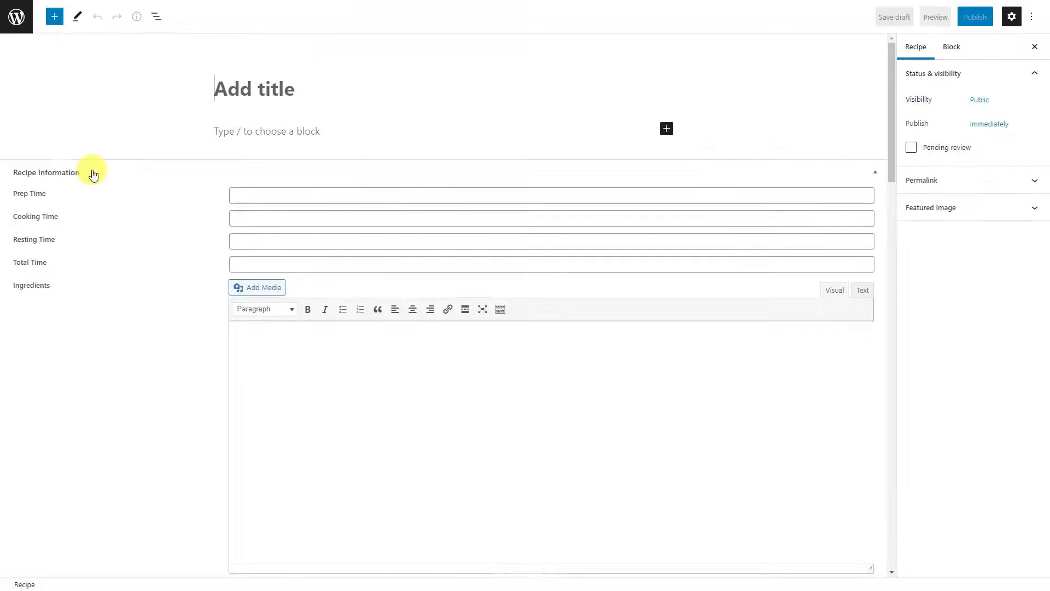
{"action": "scroll", "coordinate": [92, 170], "scroll_direction": "down", "scroll_amount": 8}
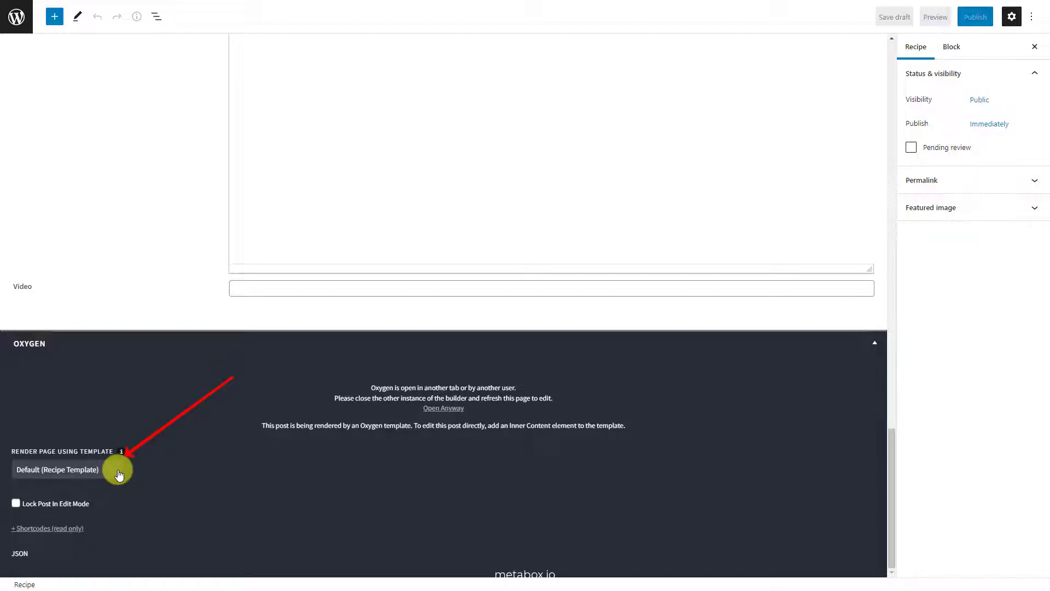
{"action": "scroll", "coordinate": [118, 473], "scroll_direction": "up", "scroll_amount": 15}
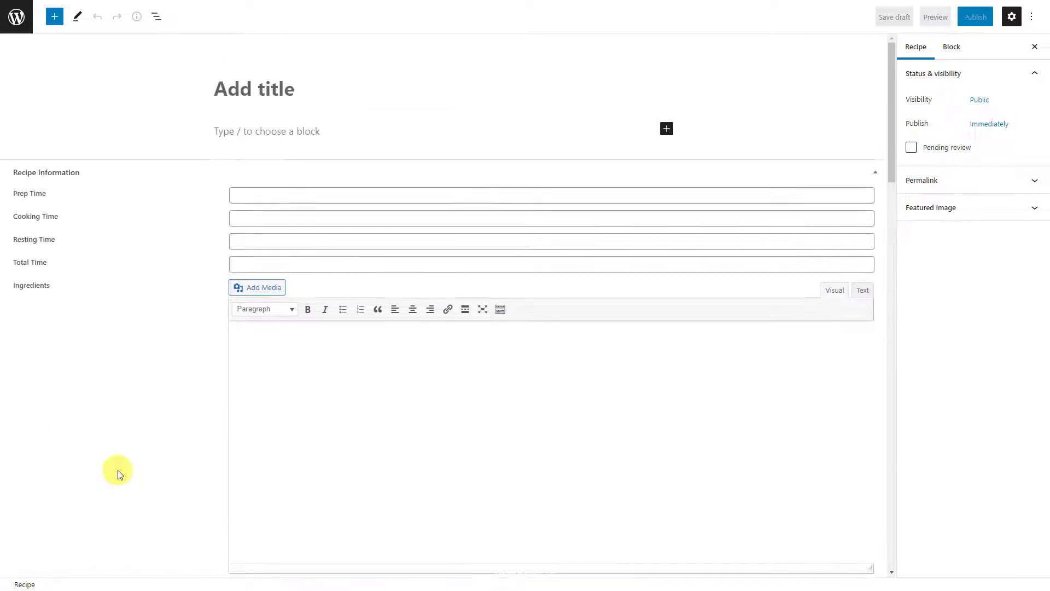
{"action": "left_click", "coordinate": [368, 87]}
{"action": "type", "text": "Pestro Pizza With Roasted Garlic & Potato"}
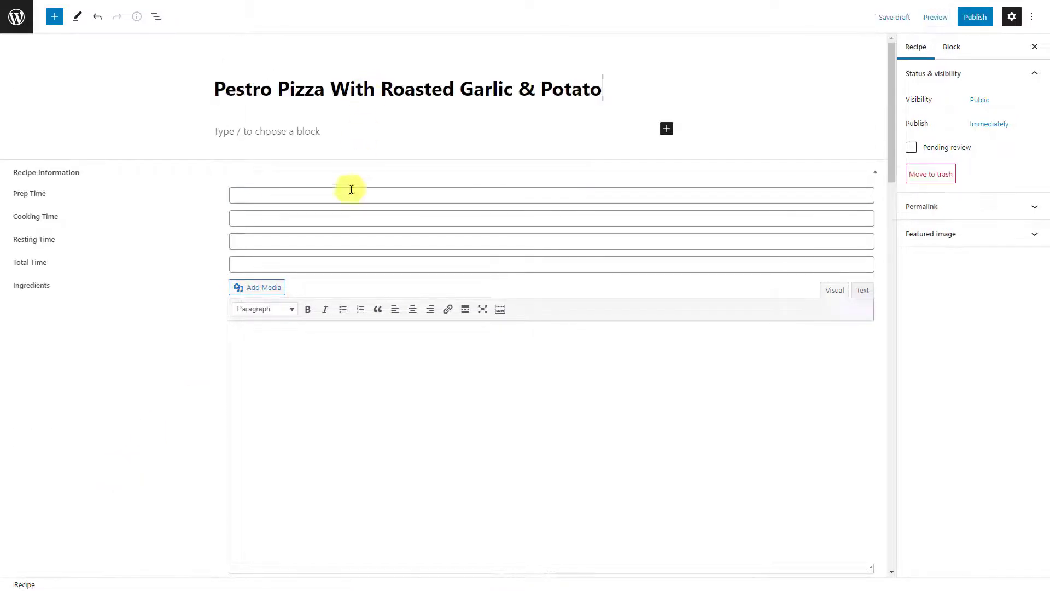
Fill in the recipe times: Prep Time 35 mins, Cooking Time 60 mins, Resting Time 30 mins and Total Time 2h 05 mins
{"action": "left_click", "coordinate": [347, 195]}
{"action": "key", "text": "ctrl+v"}
{"action": "left_click", "coordinate": [328, 218]}
{"action": "key", "text": "ctrl+v"}
{"action": "left_click", "coordinate": [312, 241]}
{"action": "key", "text": "ctrl+v"}
{"action": "left_click", "coordinate": [312, 265]}
{"action": "key", "text": "ctrl+v"}
Fill the Ingredients field with the list starting "24 ounces pizza dough, divided", and paste the cooking steps into the instructions field
{"action": "left_click", "coordinate": [324, 332]}
{"action": "type", "text": "24 ounces pizza dough, divided 1/3 cup all-purpose flour, for dusting about 1 cup pesto 1-1/2 cups grated mozzarella provolone cheese 1 cup roasted or confit garlic cloves 4 red skinned potatoes, very thinly sliced 1/2 teaspoon Italian seasoning Olive oil Kosher salt and freshly ground black pepper Crushed red pepper flakes"}
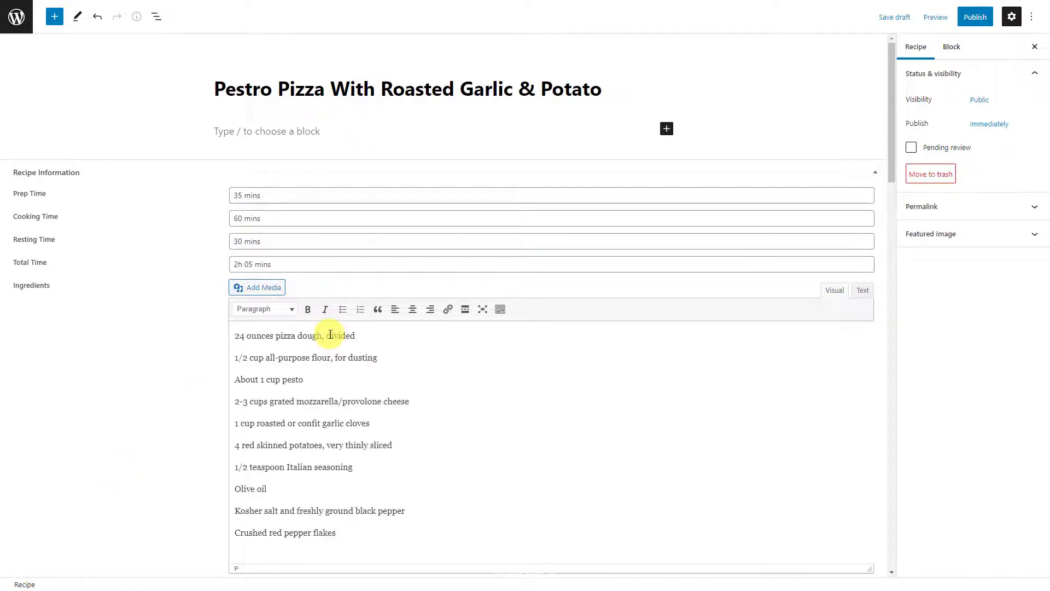
{"action": "scroll", "coordinate": [328, 336], "scroll_direction": "down", "scroll_amount": 5}
{"action": "left_click", "coordinate": [330, 339]}
{"action": "key", "text": "ctrl+v"}
Paste the prepared text into the recipe's Notes and Nutrition fields
{"action": "scroll", "coordinate": [328, 334], "scroll_direction": "down", "scroll_amount": 5}
{"action": "left_click", "coordinate": [330, 332]}
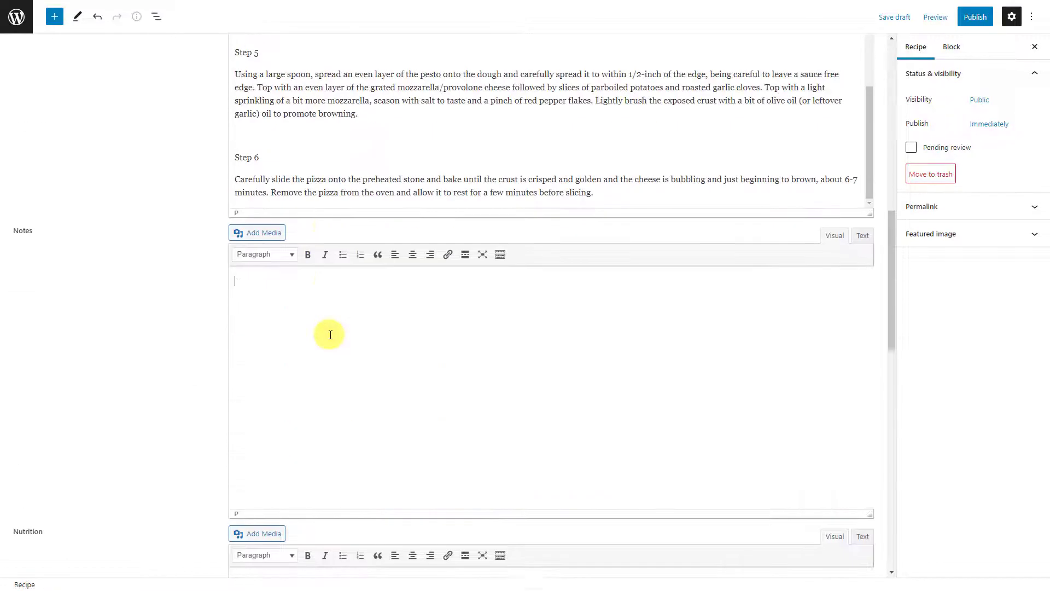
{"action": "key", "text": "ctrl+v"}
{"action": "scroll", "coordinate": [330, 334], "scroll_direction": "down", "scroll_amount": 6}
{"action": "left_click", "coordinate": [331, 334]}
{"action": "key", "text": "ctrl+v"}
{"action": "scroll", "coordinate": [330, 334], "scroll_direction": "down", "scroll_amount": 4}
{"action": "left_click", "coordinate": [328, 332]}
{"action": "type", "text": "Dough Cutters. Dough Scrapers. Pizza Cutter Wheels. Olive oil cans. Sauce ladles & spoons. Dough boxes and lids. Dough box trolleys. Sauce dispensers."}
{"action": "scroll", "coordinate": [331, 334], "scroll_direction": "down", "scroll_amount": 4}
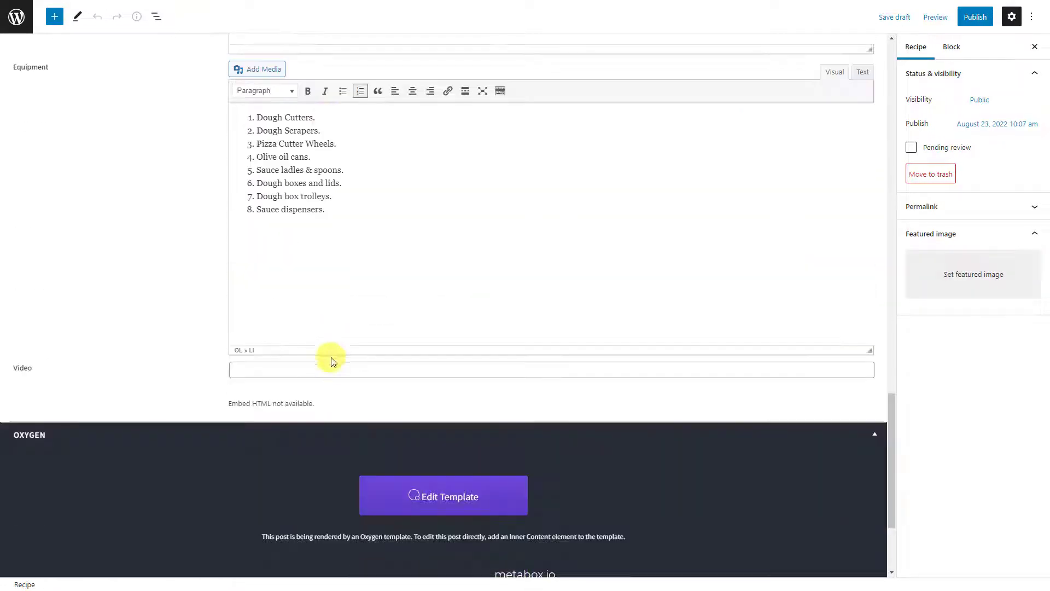
{"action": "left_click", "coordinate": [390, 364]}
{"action": "type", "text": "https://www.youtube.com/watch?v=PCAwJs51DUk&t=2s"}
Set the pizza image PPRGP-575x262-1.jpg from the media library as the featured image and publish the recipe
{"action": "left_click", "coordinate": [950, 284]}
{"action": "left_click", "coordinate": [815, 143]}
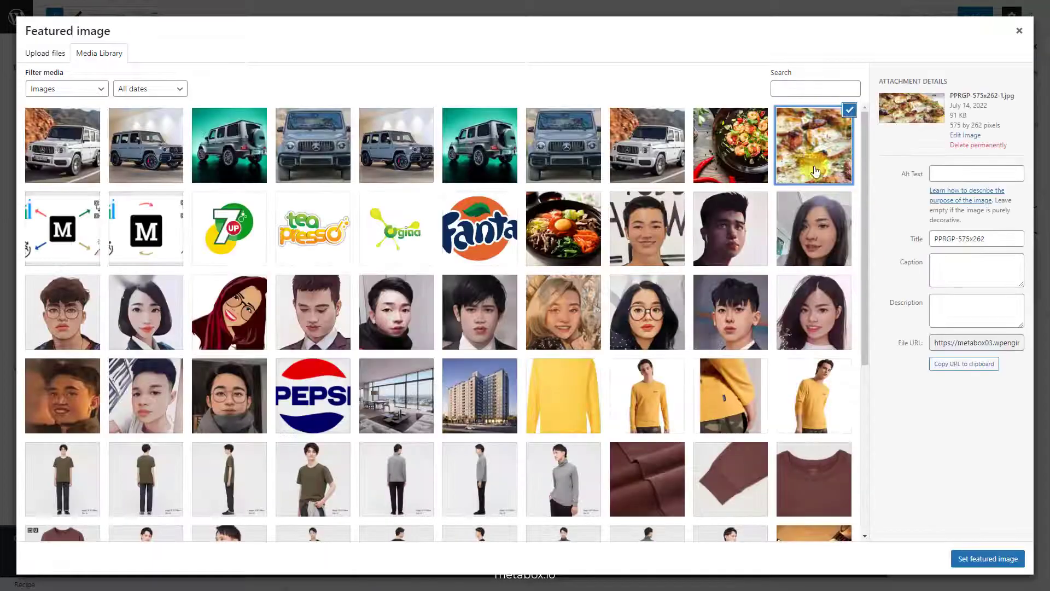
{"action": "left_click", "coordinate": [1006, 558]}
{"action": "left_click", "coordinate": [962, 16]}
{"action": "left_click", "coordinate": [961, 15]}
Switch to the Oxygen builder for the recipe template, show its structure, and add a Section to the Inner Content
{"action": "scroll", "coordinate": [801, 281], "scroll_direction": "down", "scroll_amount": 3}
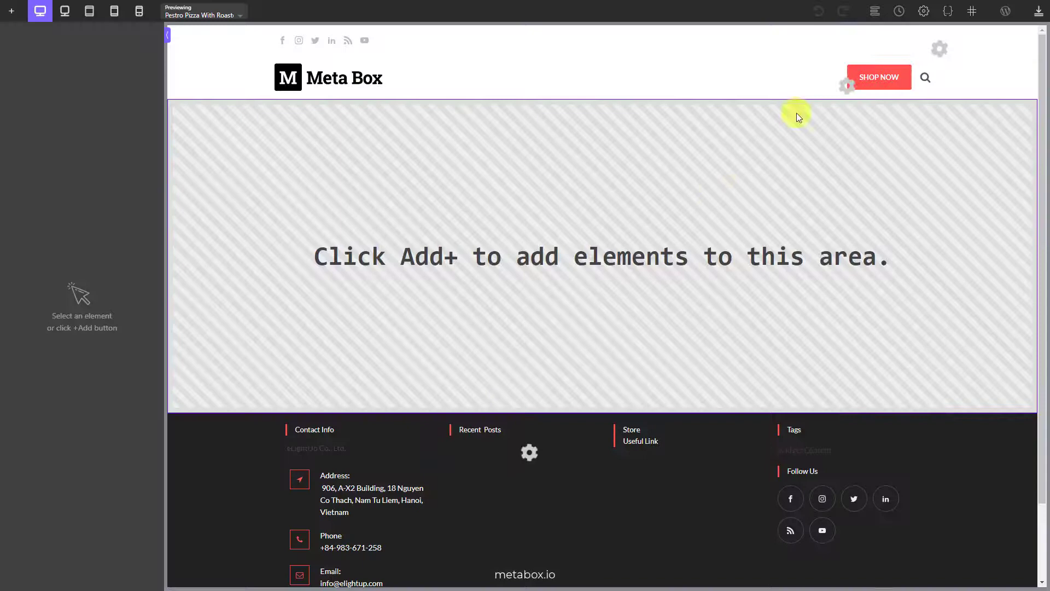
{"action": "left_click", "coordinate": [874, 12]}
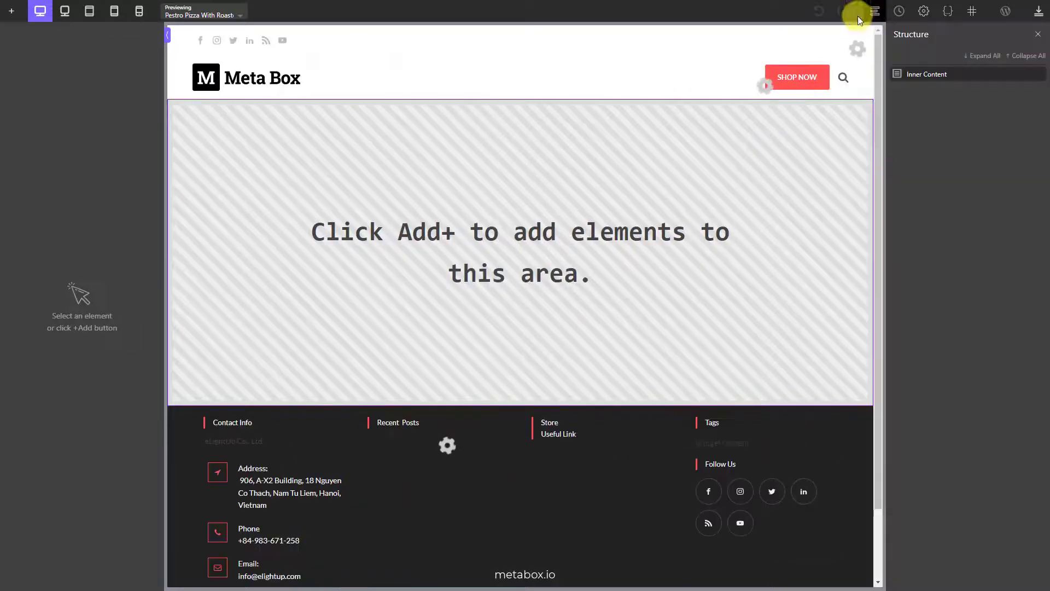
{"action": "left_click", "coordinate": [11, 11]}
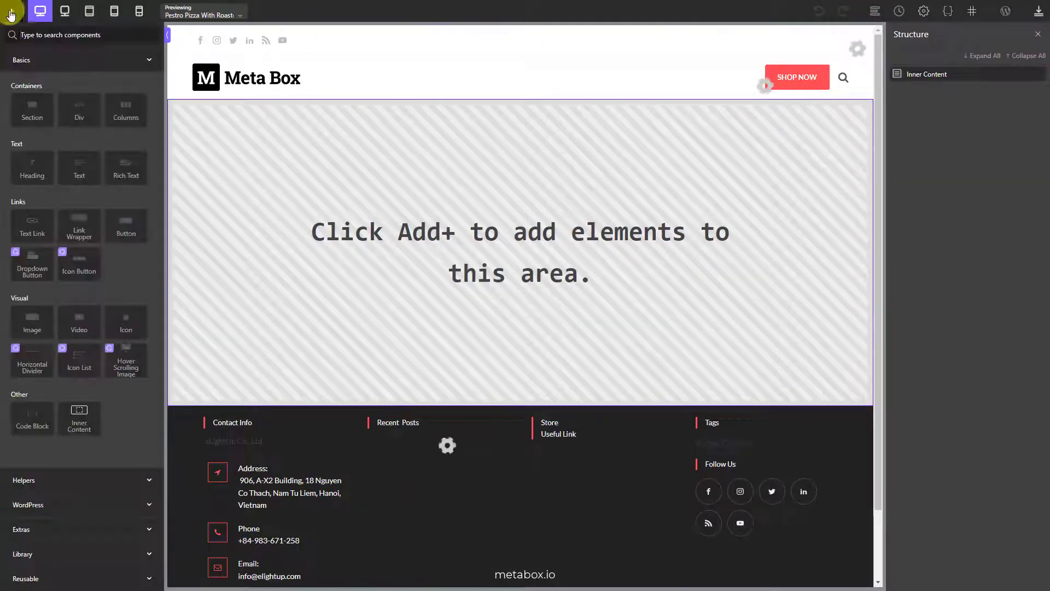
{"action": "left_click", "coordinate": [31, 121]}
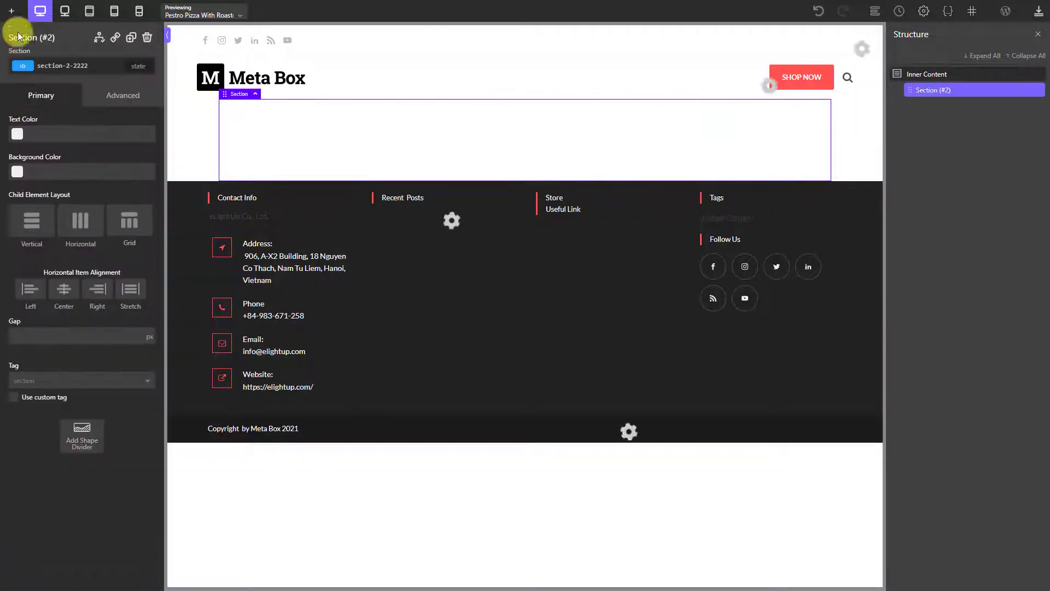
Add a Heading to the section and replace its placeholder text with the dynamic post title
{"action": "left_click", "coordinate": [11, 11]}
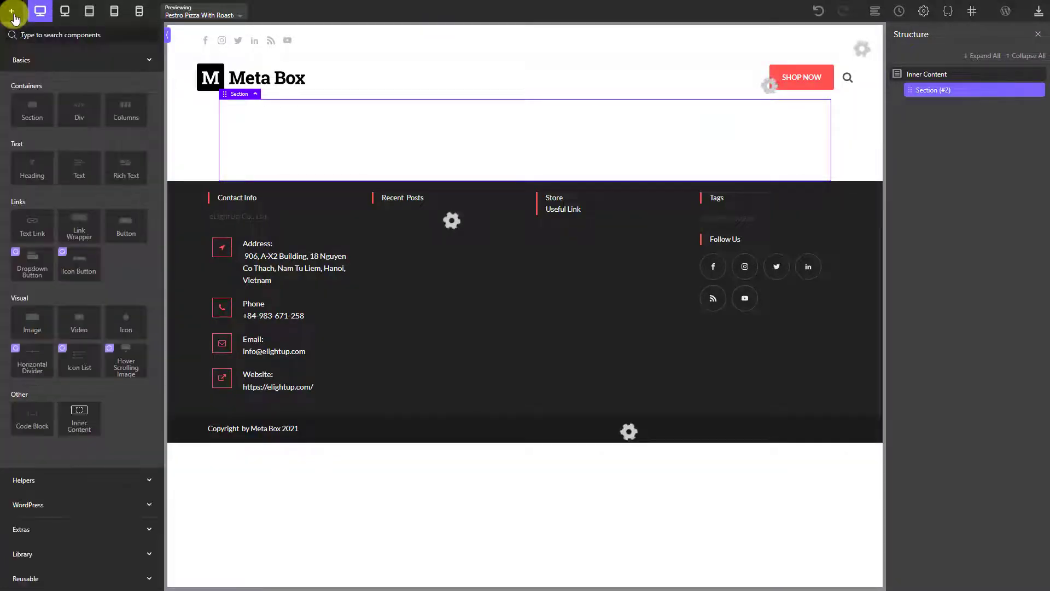
{"action": "left_click", "coordinate": [16, 162]}
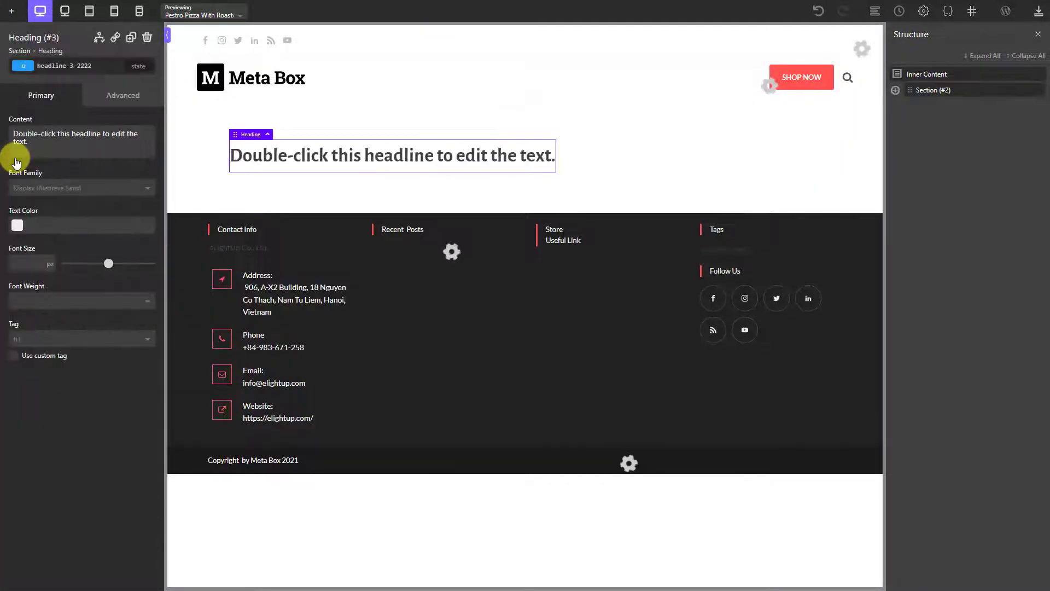
{"action": "double_click", "coordinate": [321, 155]}
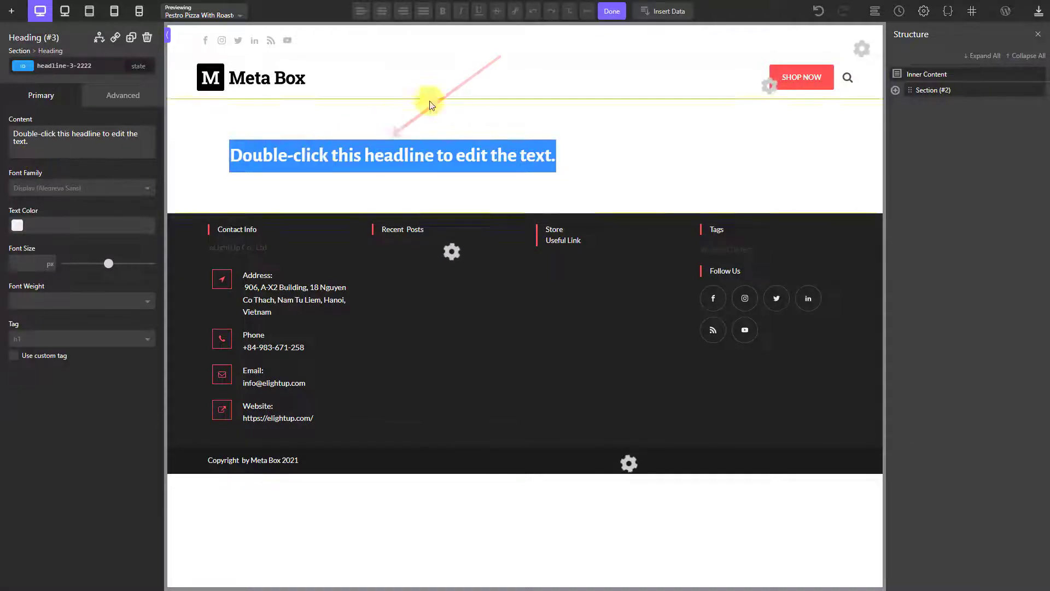
{"action": "left_click", "coordinate": [674, 15]}
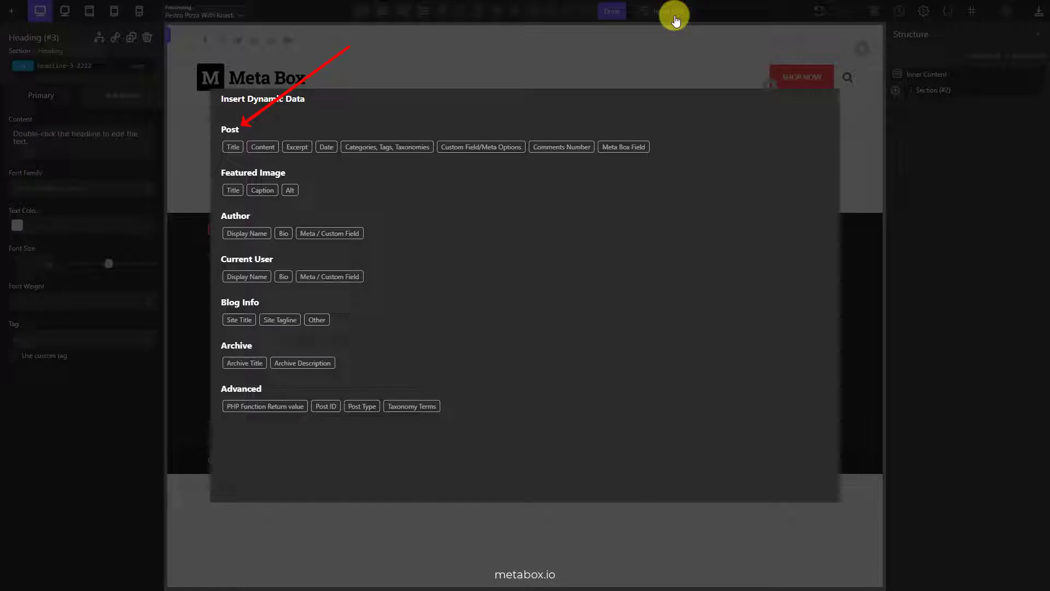
{"action": "left_click", "coordinate": [233, 148]}
{"action": "left_click", "coordinate": [246, 260]}
{"action": "left_click", "coordinate": [610, 13]}
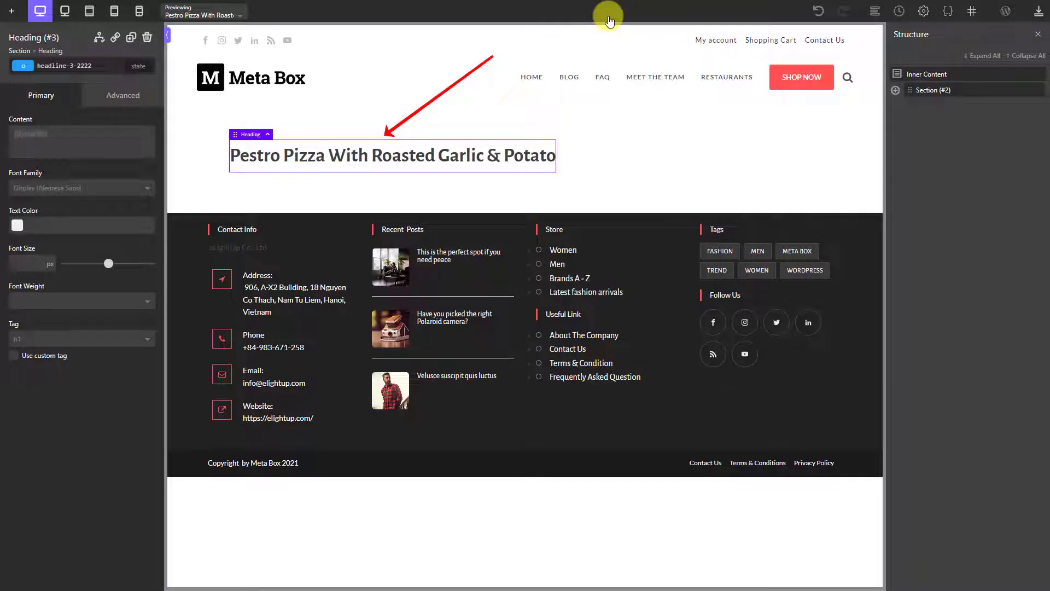
Add a Columns element with a 50 50 layout below the recipe title heading
{"action": "left_click", "coordinate": [12, 10]}
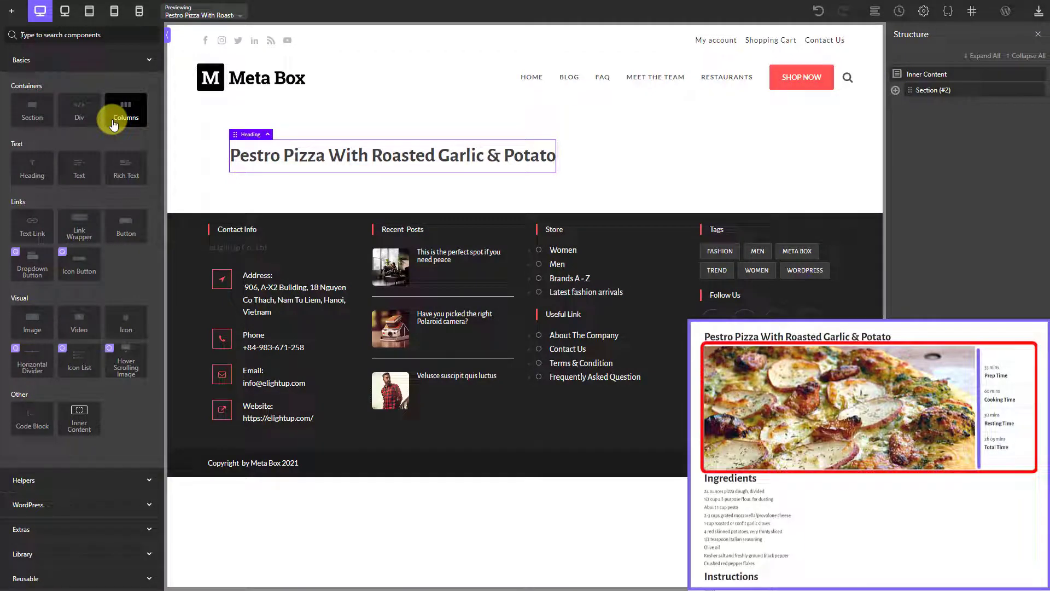
{"action": "left_click", "coordinate": [114, 122]}
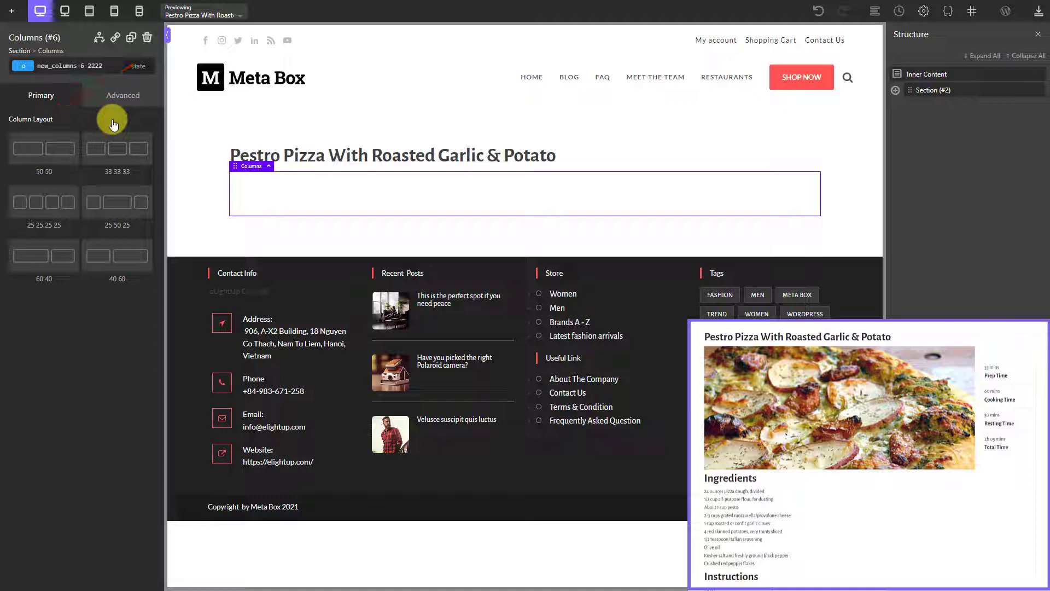
{"action": "left_click", "coordinate": [37, 147]}
Insert the dynamic Featured Image into the first column's Div
{"action": "left_click", "coordinate": [895, 90]}
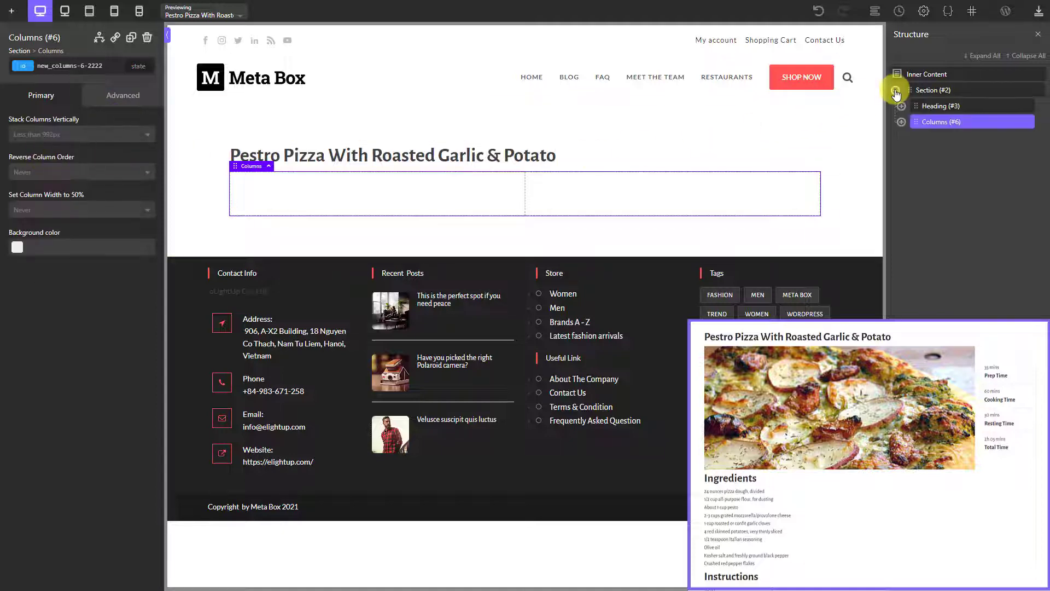
{"action": "left_click", "coordinate": [901, 122]}
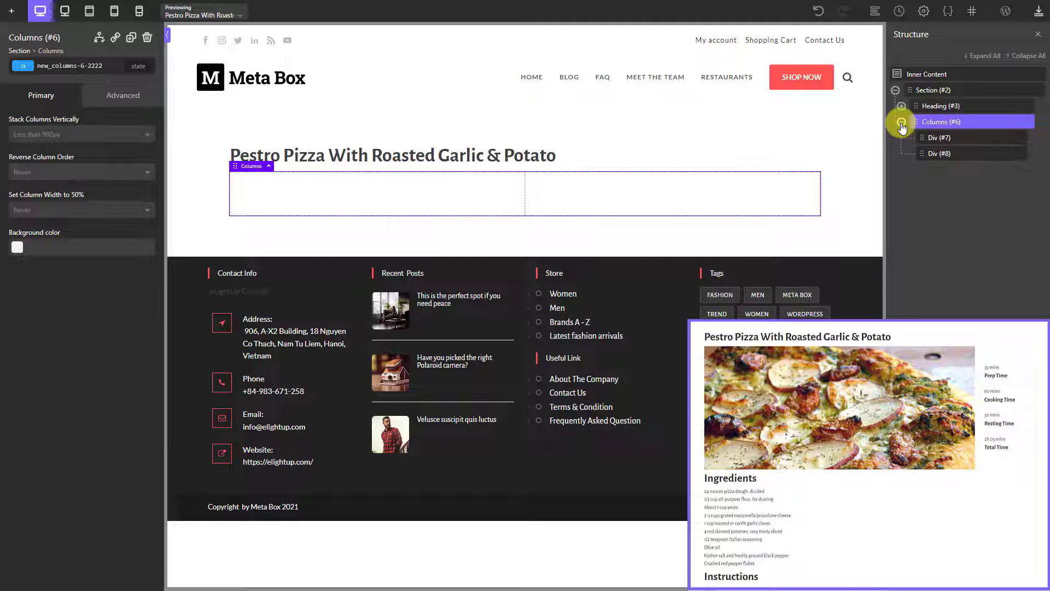
{"action": "left_click", "coordinate": [936, 138]}
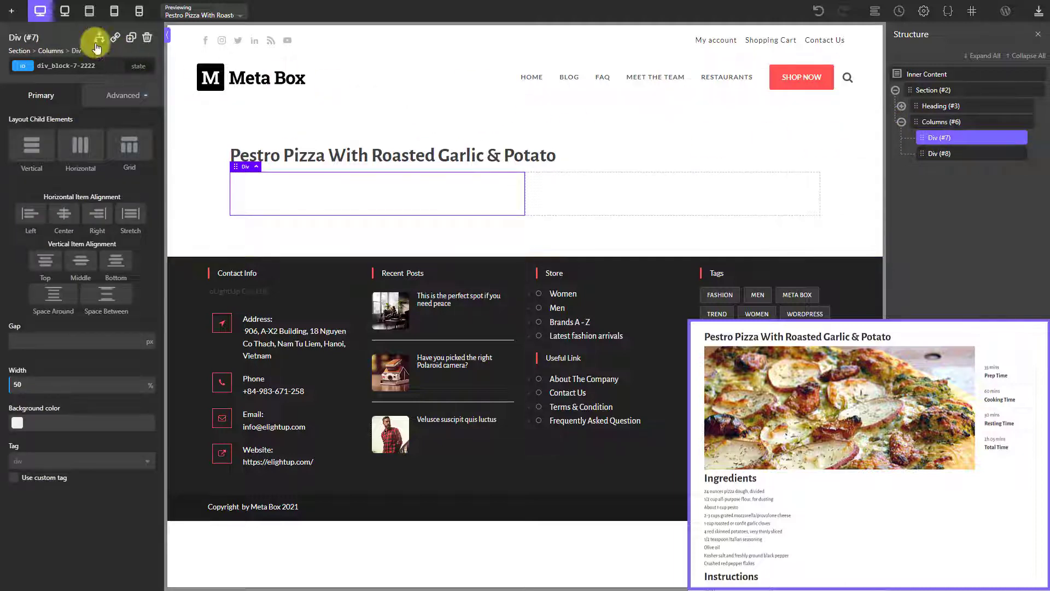
{"action": "left_click", "coordinate": [11, 11]}
{"action": "left_click", "coordinate": [77, 502]}
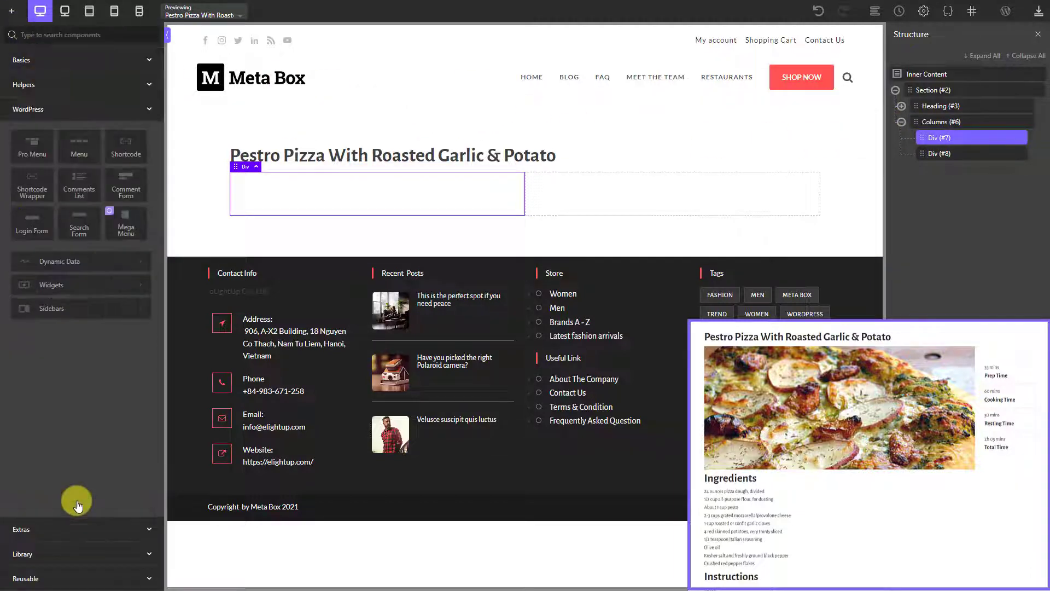
{"action": "left_click", "coordinate": [111, 265]}
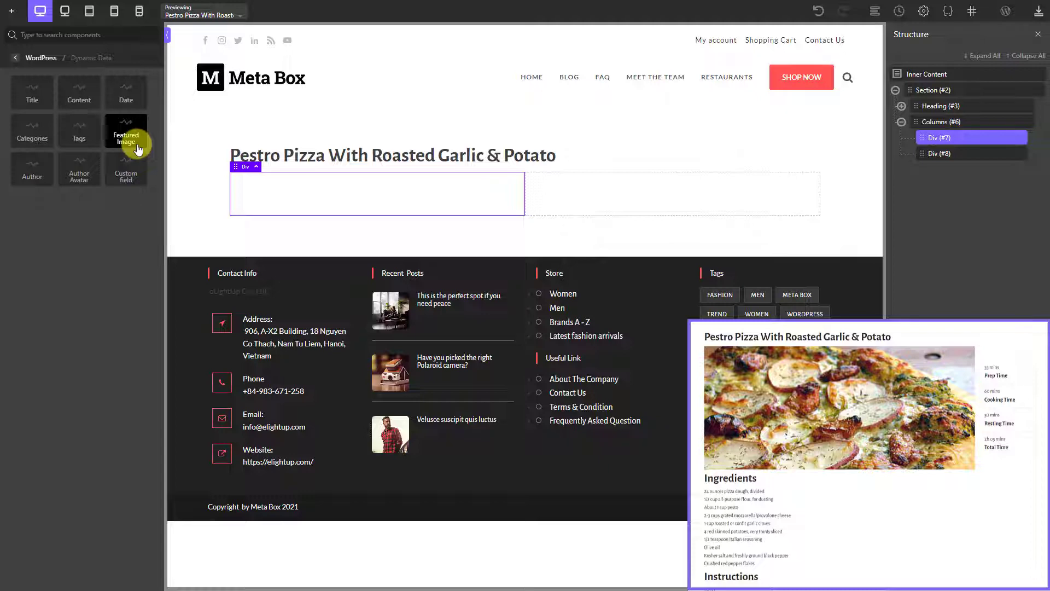
{"action": "left_click", "coordinate": [138, 149]}
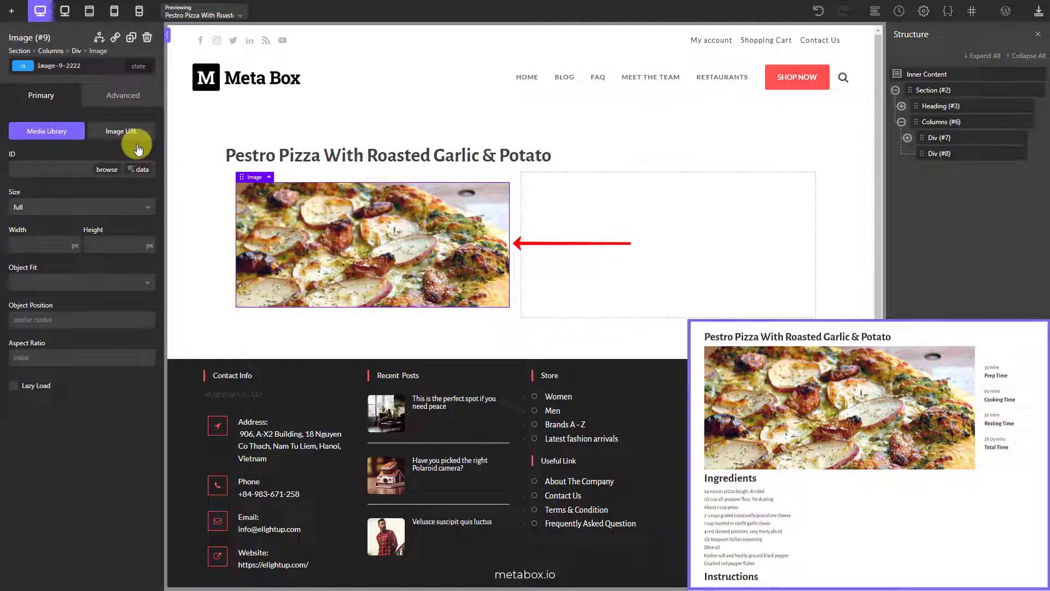
Add a Div inside the second column's Div and rename it Prep Time in the structure
{"action": "left_click", "coordinate": [957, 156]}
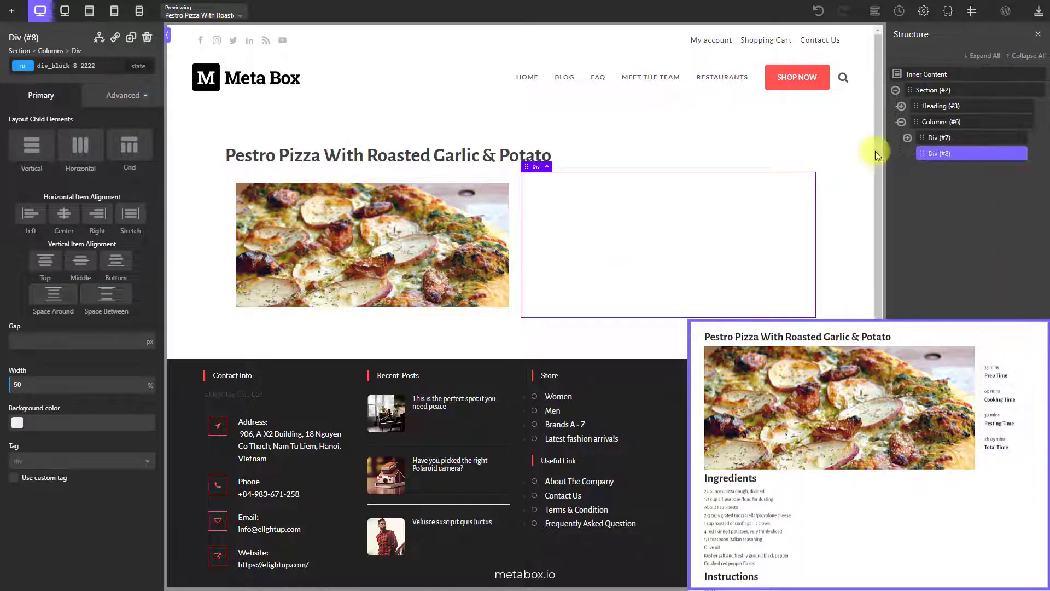
{"action": "left_click", "coordinate": [12, 15]}
{"action": "left_click", "coordinate": [16, 58]}
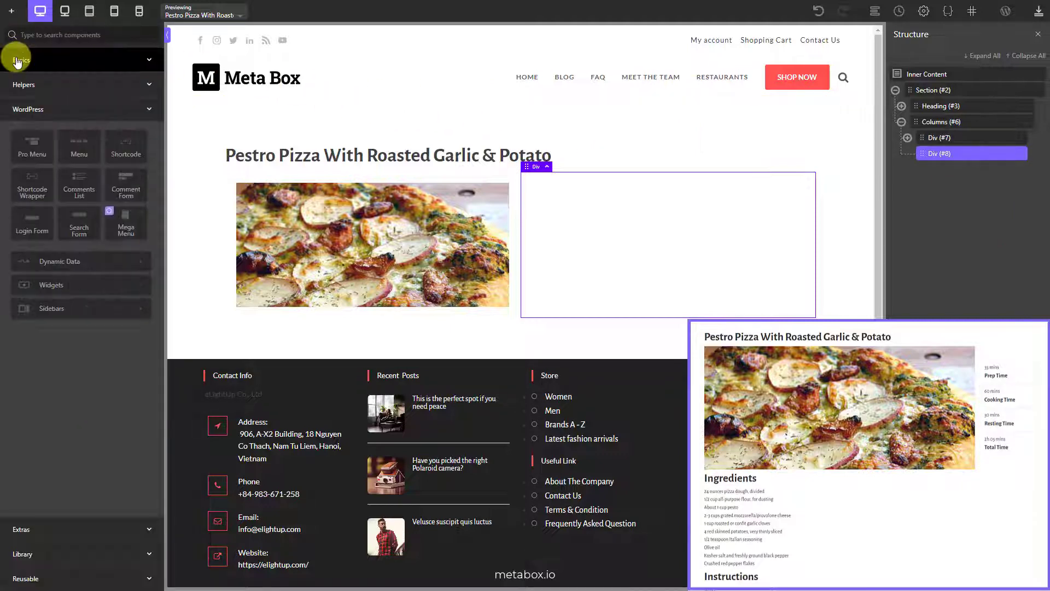
{"action": "left_click", "coordinate": [66, 115]}
{"action": "left_click", "coordinate": [907, 153]}
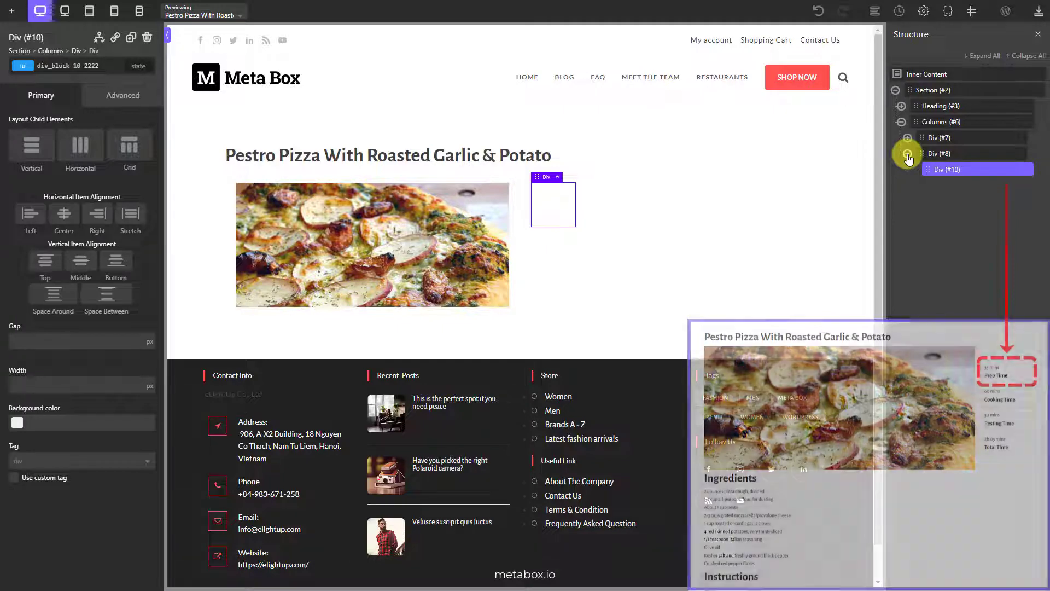
{"action": "left_click", "coordinate": [1017, 172]}
{"action": "left_click", "coordinate": [982, 224]}
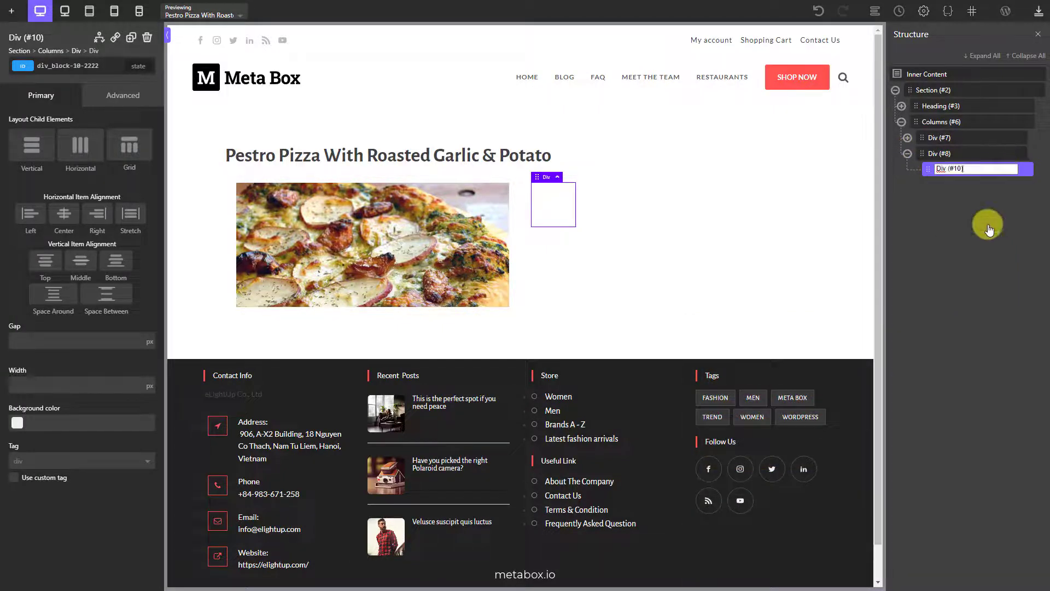
{"action": "type", "text": "Prep Time"}
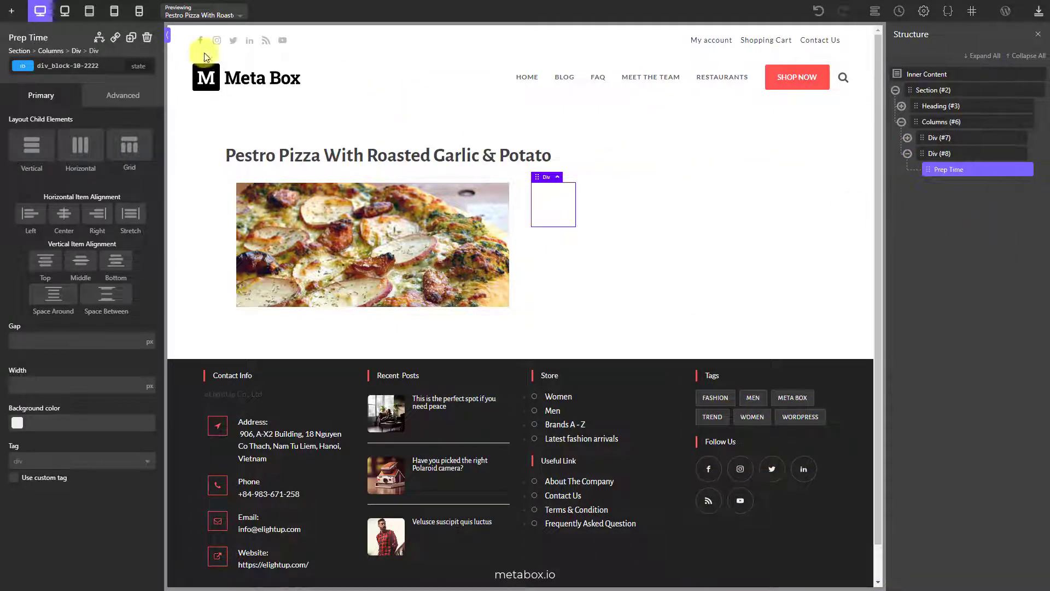
Add a Text element inside the Prep Time Div and replace its placeholder with the dynamic Meta Box field Prep Time
{"action": "left_click", "coordinate": [12, 11]}
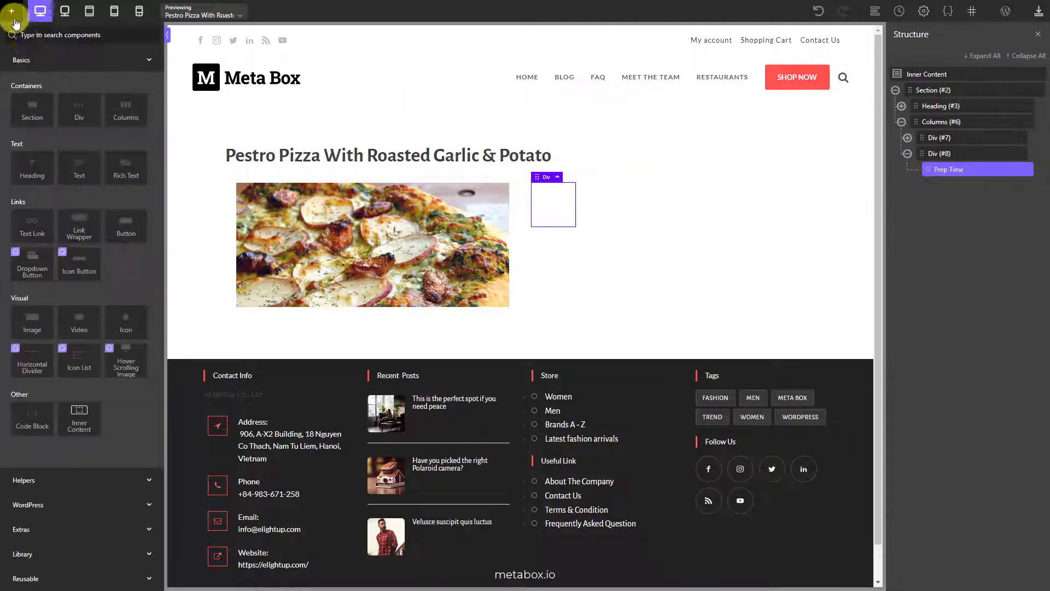
{"action": "left_click", "coordinate": [69, 181]}
{"action": "double_click", "coordinate": [570, 189]}
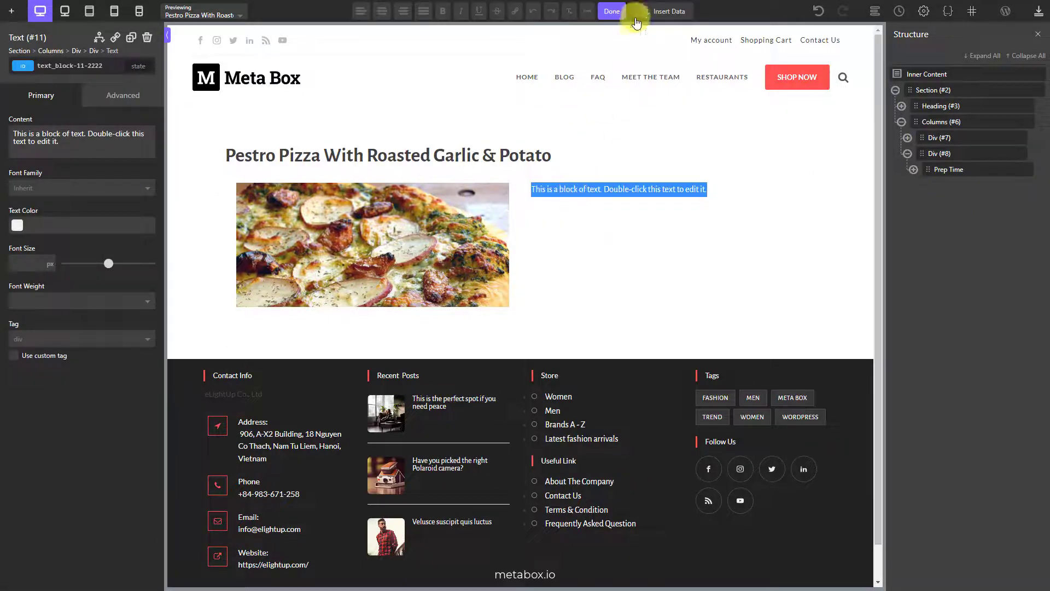
{"action": "left_click", "coordinate": [637, 16]}
{"action": "left_click", "coordinate": [618, 147]}
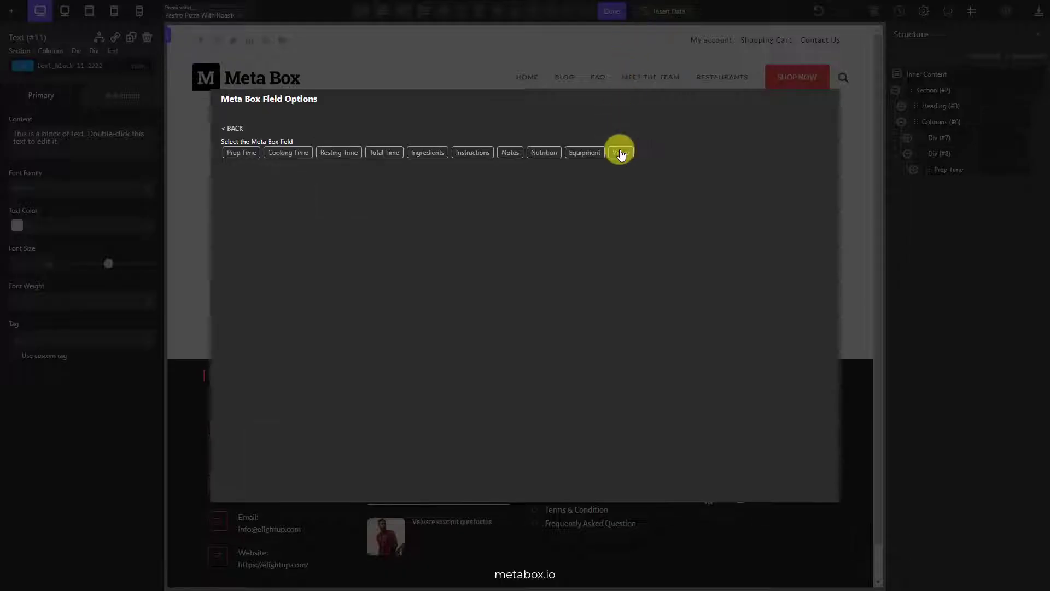
{"action": "left_click", "coordinate": [246, 153]}
{"action": "left_click", "coordinate": [256, 225]}
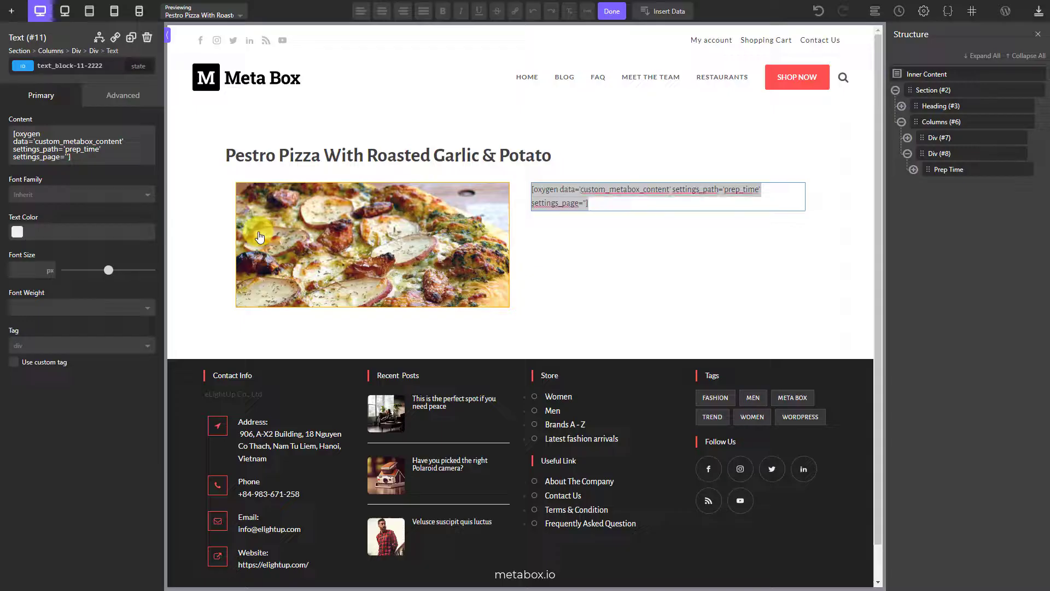
{"action": "left_click", "coordinate": [602, 17]}
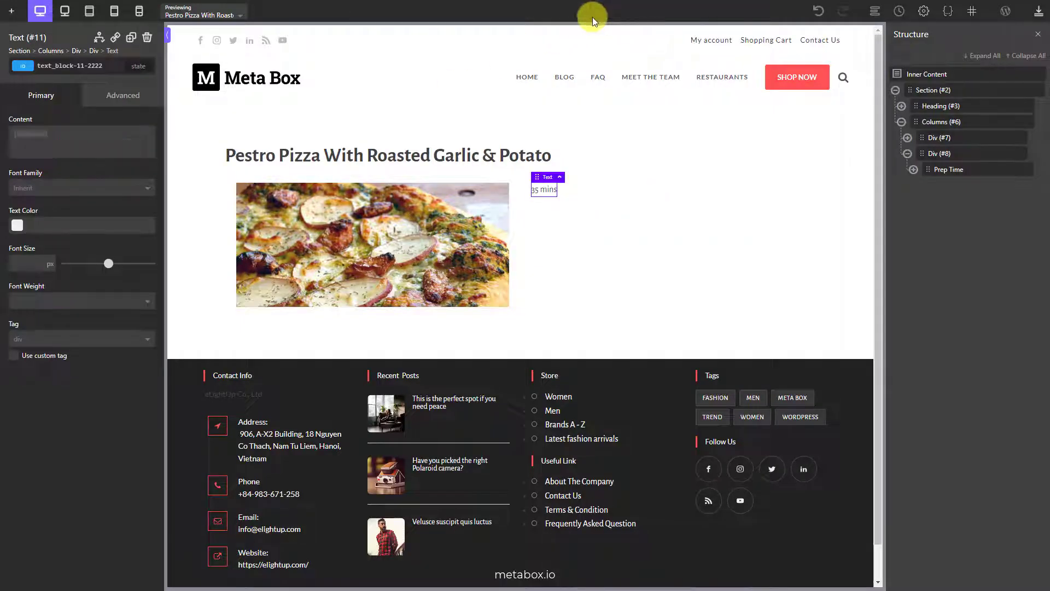
Add a Heading below the prep time text with the content Prep Time and set its tag to h5
{"action": "left_click", "coordinate": [11, 11]}
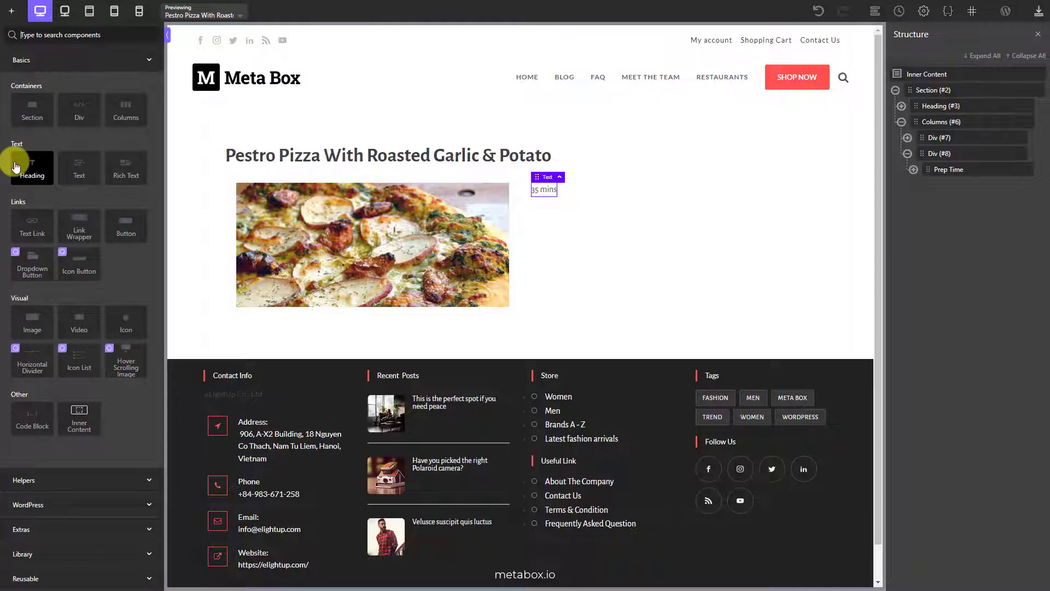
{"action": "left_click", "coordinate": [15, 167]}
{"action": "triple_click", "coordinate": [30, 136]}
{"action": "type", "text": "Prep Time"}
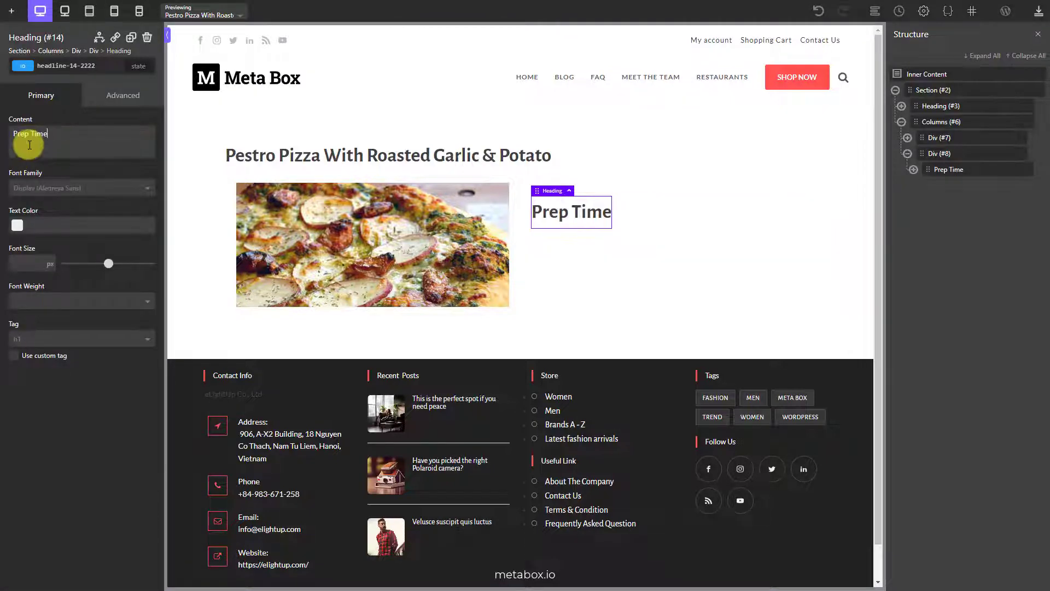
{"action": "left_click", "coordinate": [137, 335]}
{"action": "left_click", "coordinate": [84, 405]}
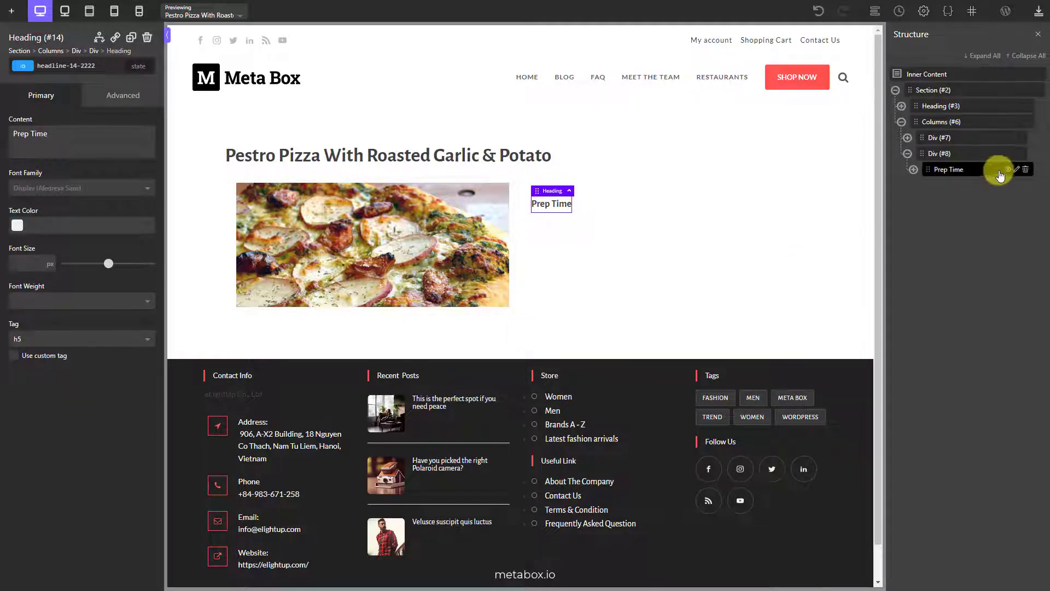
Duplicate the Prep Time Div three times inside the second column's Div
{"action": "left_click", "coordinate": [1011, 171]}
{"action": "left_click", "coordinate": [951, 197]}
{"action": "left_click", "coordinate": [1010, 185]}
{"action": "left_click", "coordinate": [957, 212]}
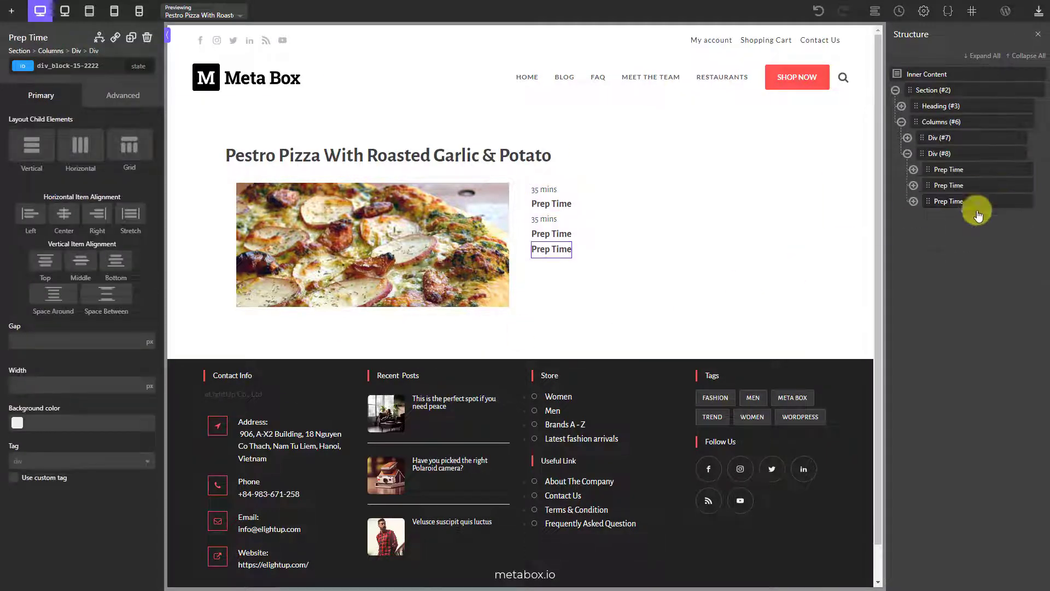
{"action": "left_click", "coordinate": [1012, 201]}
{"action": "left_click", "coordinate": [970, 230]}
Rename the second Prep Time Div as Cooking Time in the structure
{"action": "left_click", "coordinate": [1012, 186]}
{"action": "left_click", "coordinate": [981, 243]}
{"action": "type", "text": "Cooking Time"}
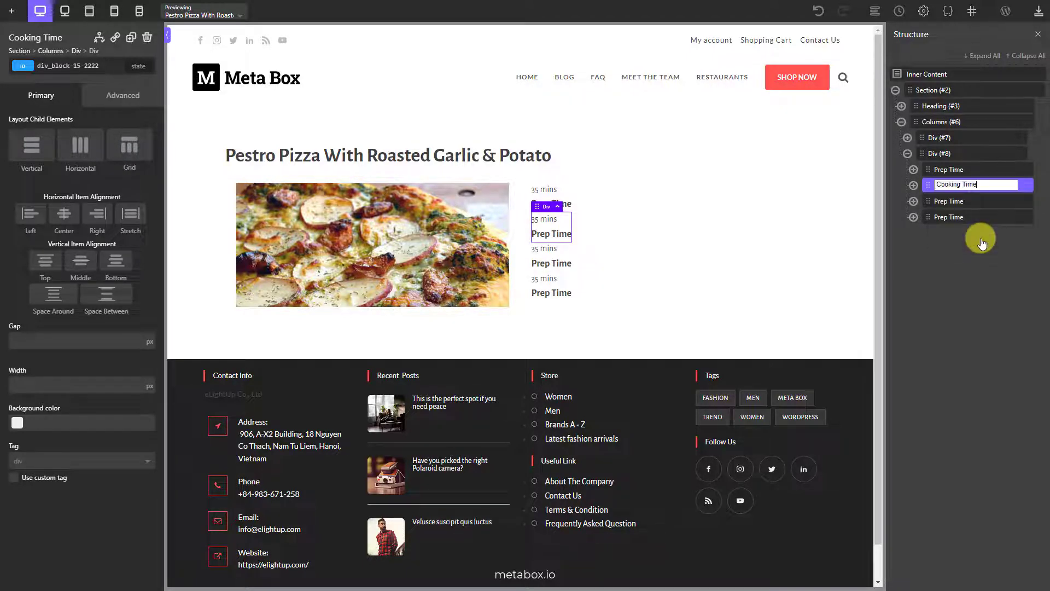
{"action": "key", "text": "Return"}
Replace the dynamic data of the Cooking Time Div's text with the Meta Box field Cooking Time
{"action": "left_click", "coordinate": [913, 186]}
{"action": "left_click", "coordinate": [933, 202]}
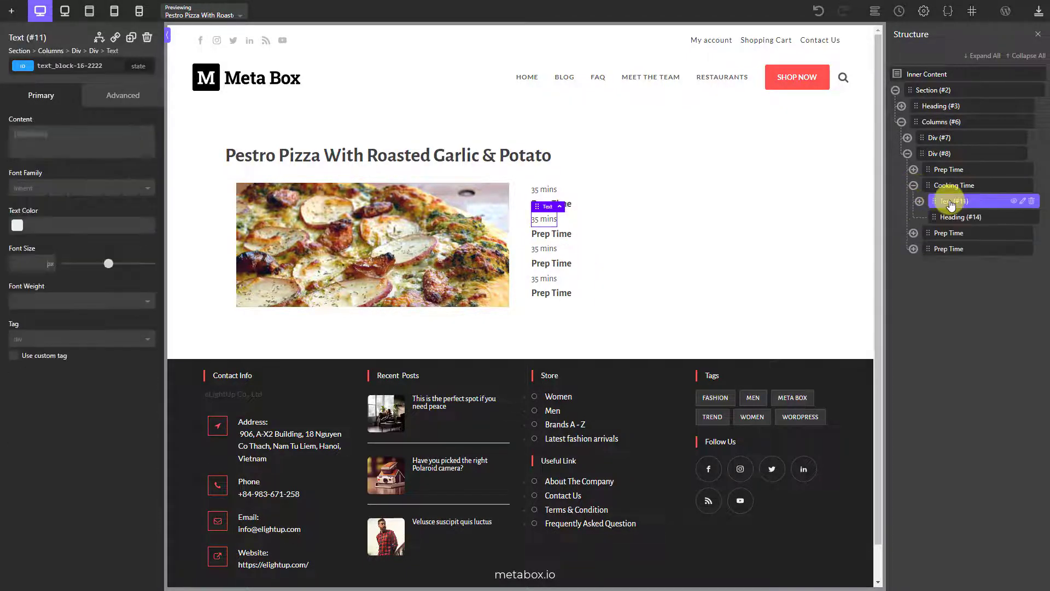
{"action": "double_click", "coordinate": [547, 220]}
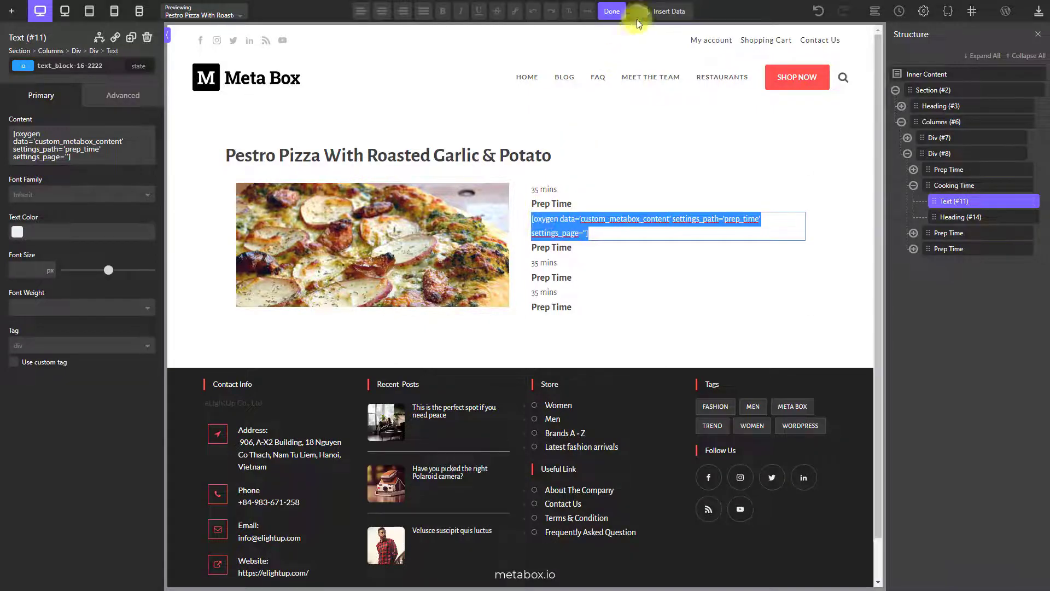
{"action": "left_click", "coordinate": [669, 11]}
{"action": "left_click", "coordinate": [622, 147]}
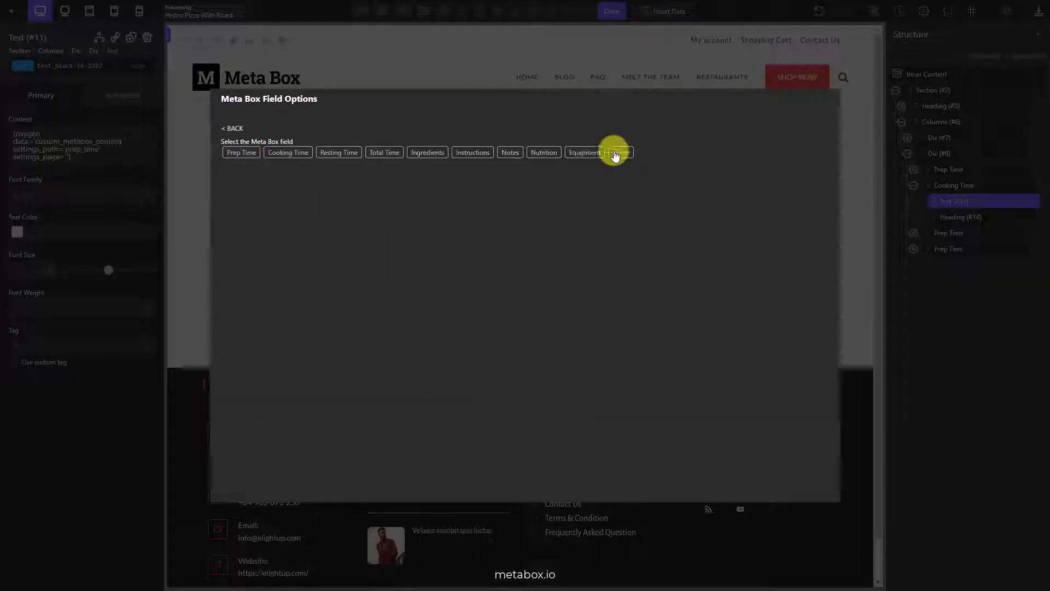
{"action": "left_click", "coordinate": [300, 156]}
{"action": "left_click", "coordinate": [267, 230]}
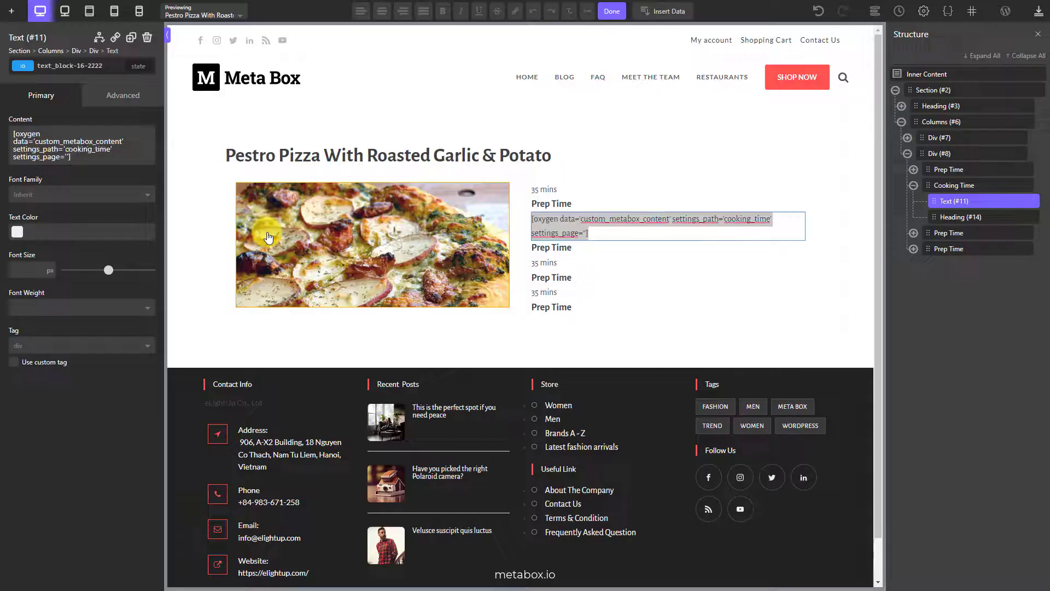
{"action": "left_click", "coordinate": [606, 12]}
Change the heading in the Cooking Time Div to Cooking Time
{"action": "left_click", "coordinate": [566, 233]}
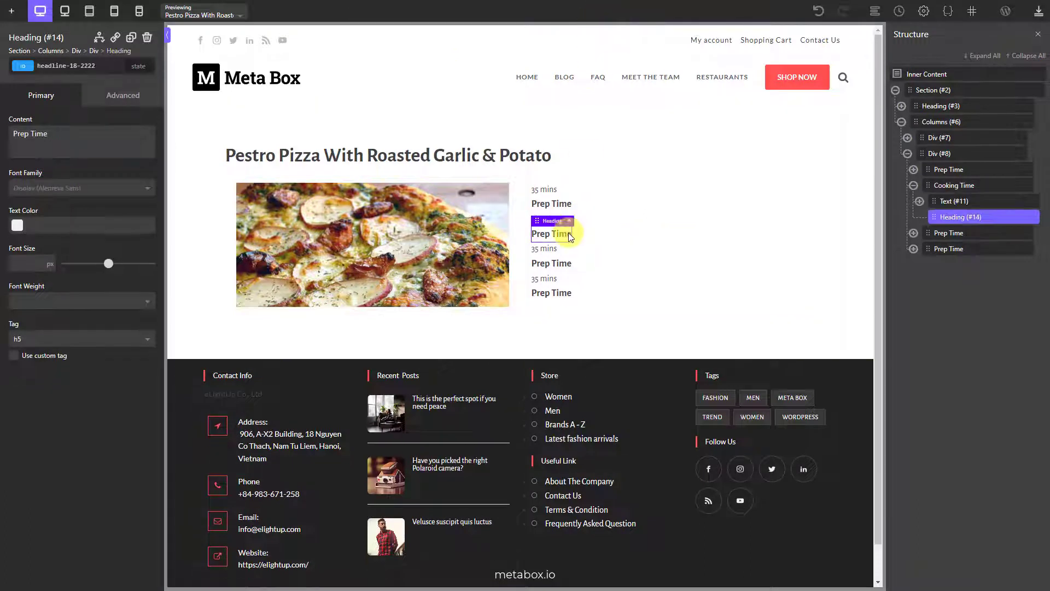
{"action": "left_click", "coordinate": [119, 138]}
{"action": "type", "text": "Cooking Time"}
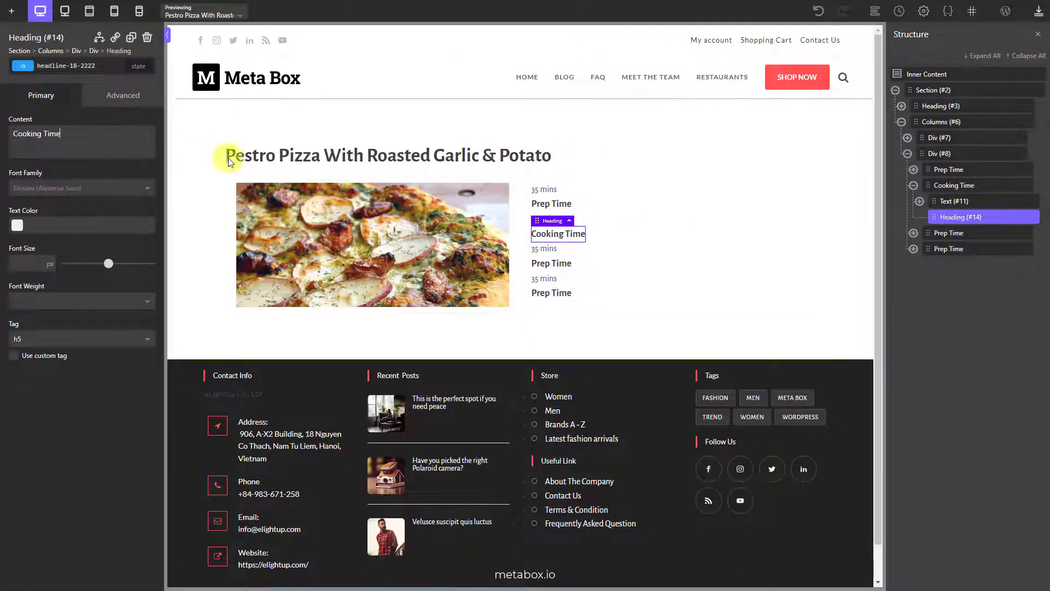
Rename the Div directly below Cooking Time as Resting Time in the structure
{"action": "double_click", "coordinate": [1011, 232]}
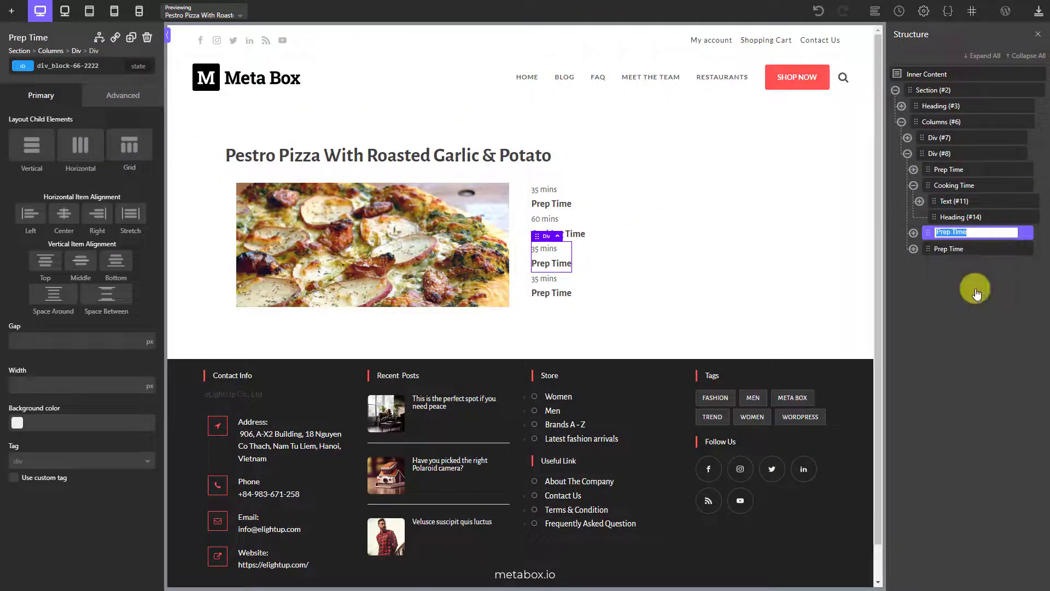
{"action": "type", "text": "Resting Time"}
{"action": "key", "text": "Return"}
Replace the Resting Time Div's text with the Meta Box field Resting Time and change its heading to Resting Time
{"action": "double_click", "coordinate": [543, 248]}
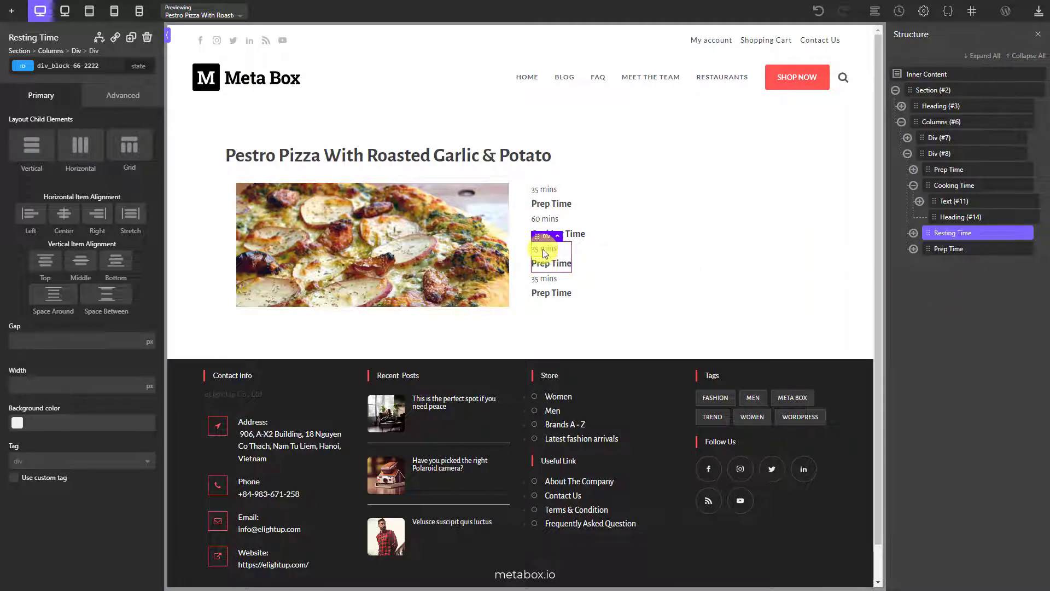
{"action": "left_click", "coordinate": [664, 10]}
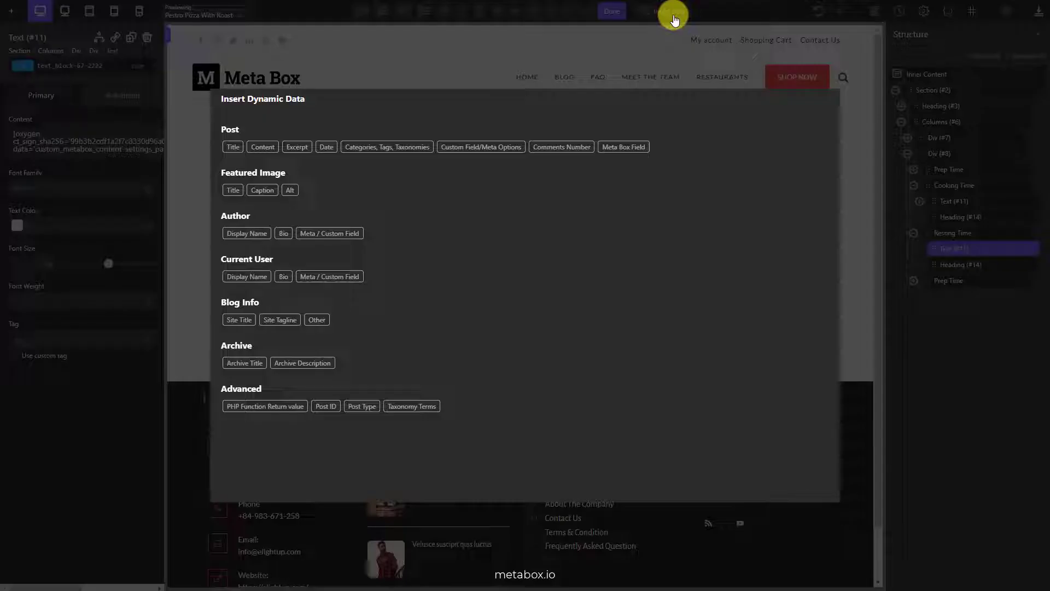
{"action": "left_click", "coordinate": [622, 152]}
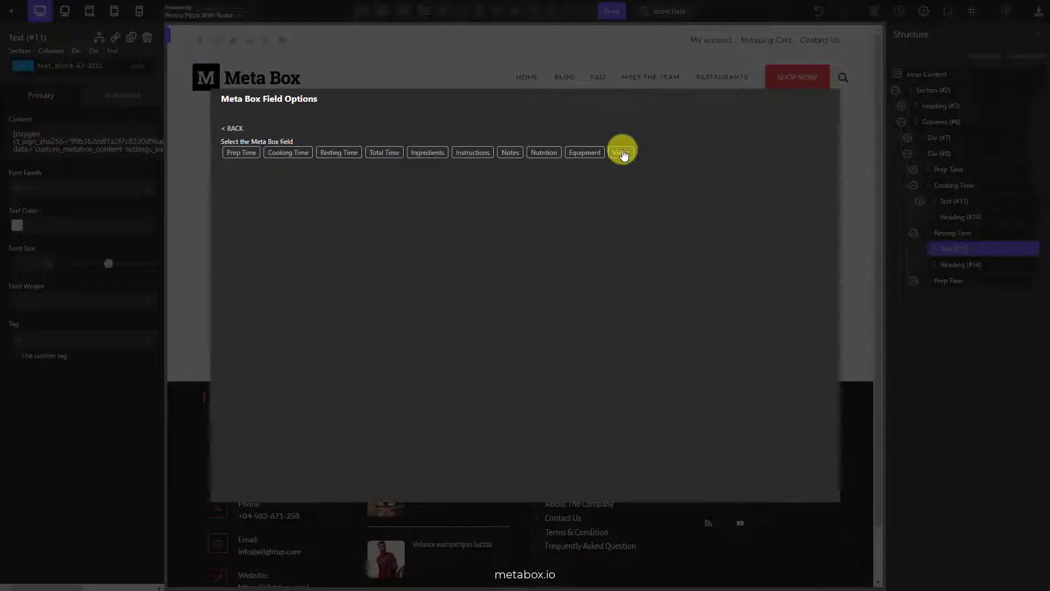
{"action": "left_click", "coordinate": [339, 153]}
{"action": "left_click", "coordinate": [249, 228]}
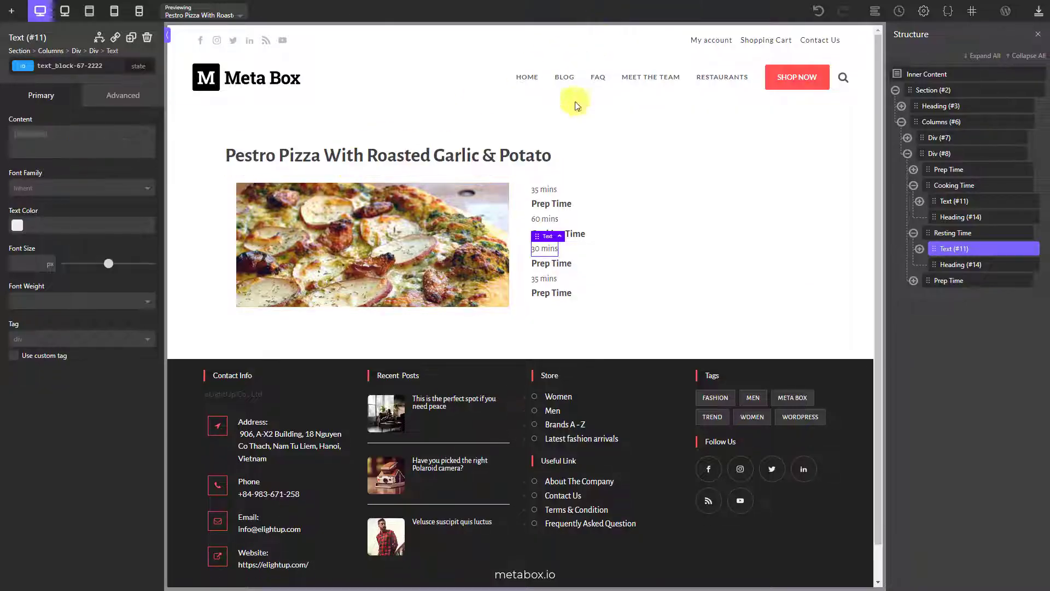
{"action": "left_click", "coordinate": [566, 265]}
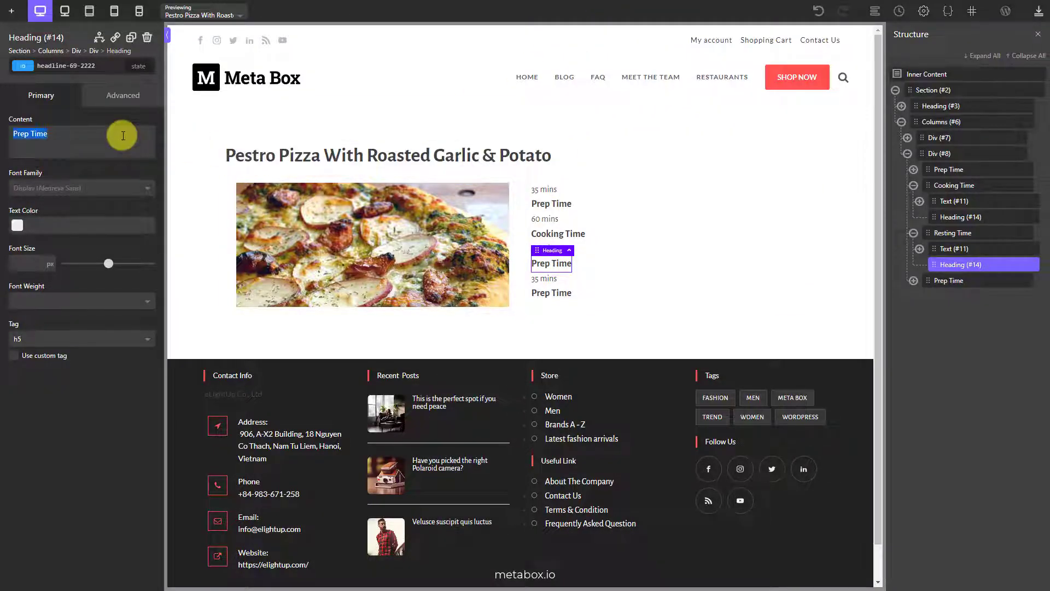
Rename the last Prep Time Div as Total Time in the structure
{"action": "double_click", "coordinate": [1012, 280]}
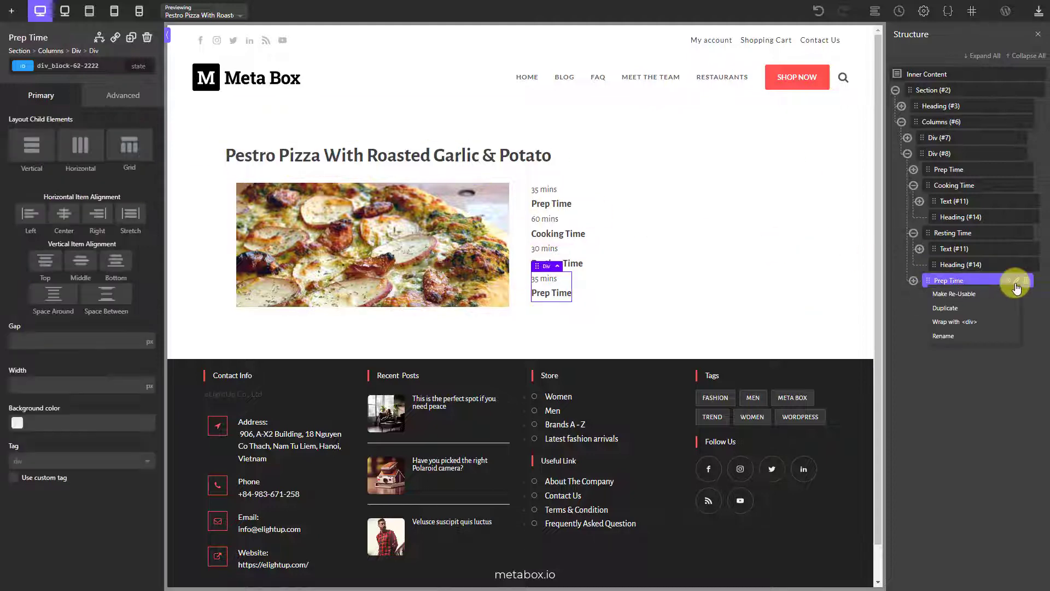
{"action": "type", "text": "Total Time"}
{"action": "key", "text": "Return"}
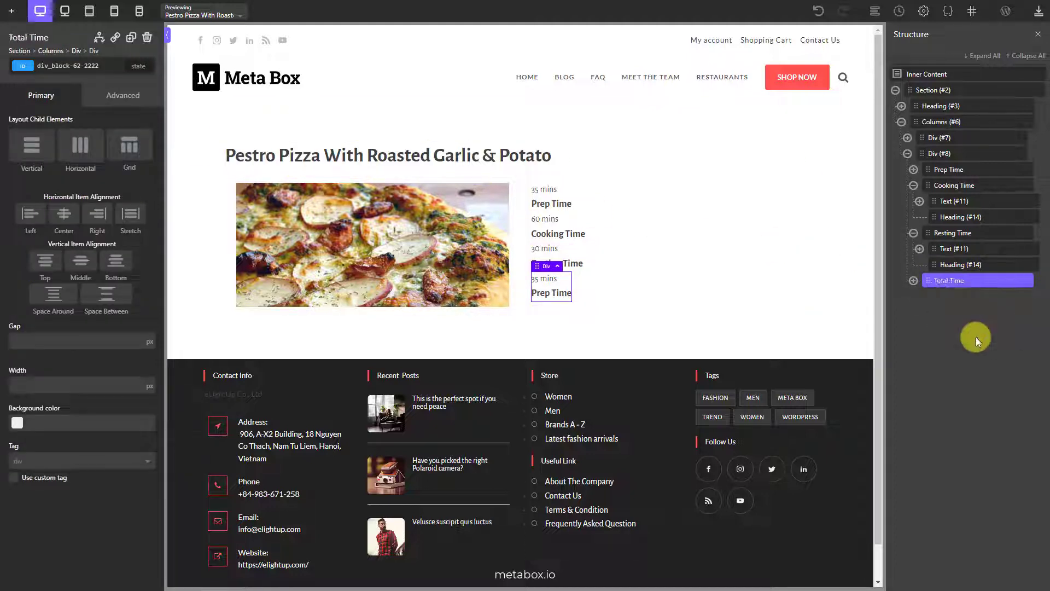
Replace the dynamic data of the Total Time Div's text with the Meta Box field Total Time
{"action": "double_click", "coordinate": [552, 279]}
{"action": "triple_click", "coordinate": [553, 281]}
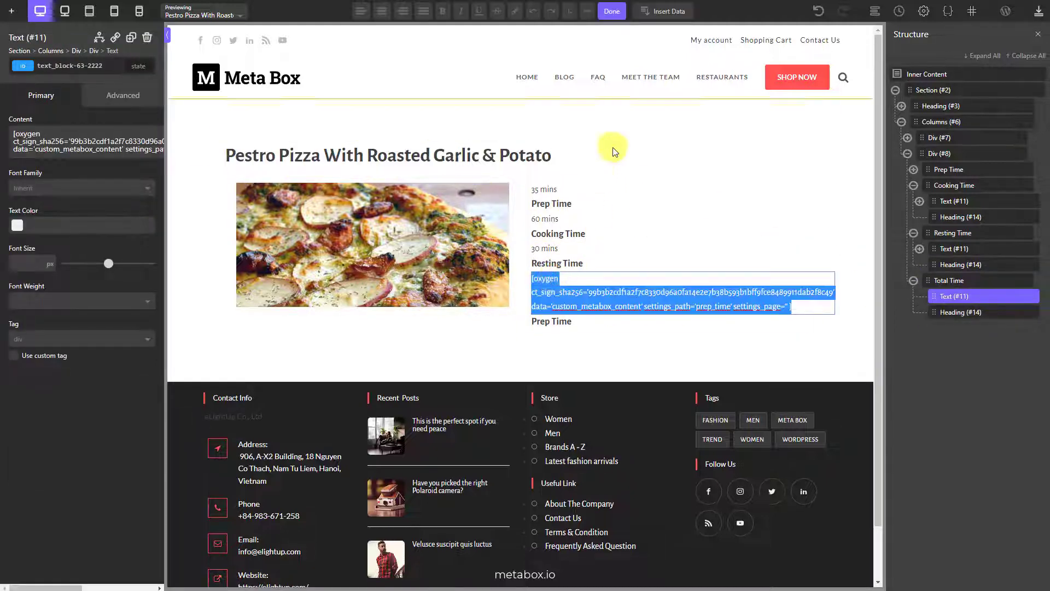
{"action": "left_click", "coordinate": [664, 12]}
{"action": "left_click", "coordinate": [618, 146]}
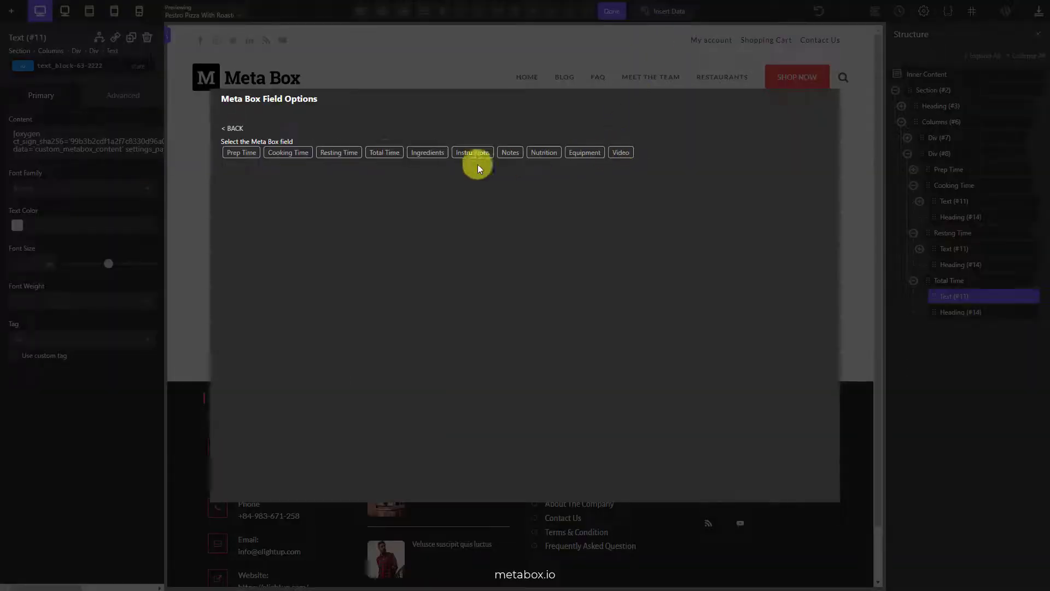
{"action": "left_click", "coordinate": [383, 151]}
{"action": "left_click", "coordinate": [267, 229]}
{"action": "left_click", "coordinate": [612, 11]}
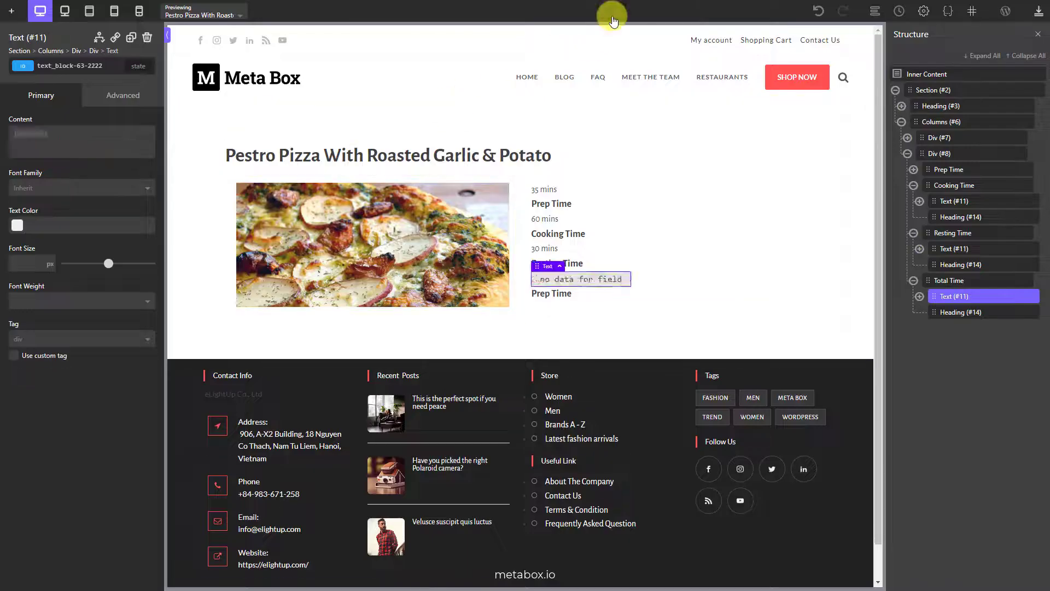
Change the heading in the Total Time Div to Total Time
{"action": "left_click", "coordinate": [569, 295]}
{"action": "left_click", "coordinate": [127, 136]}
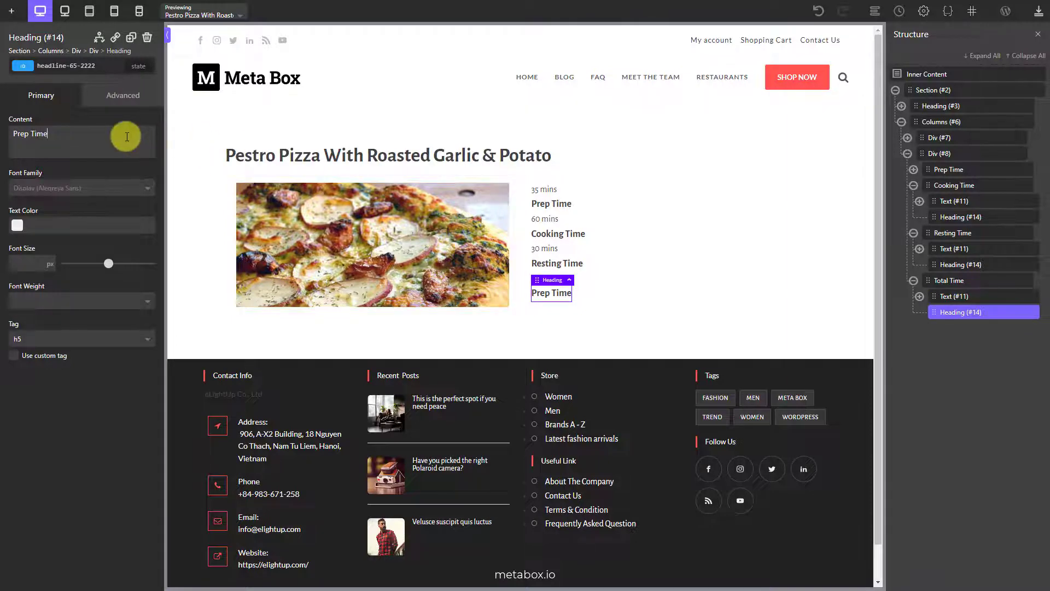
{"action": "type", "text": "Total Time"}
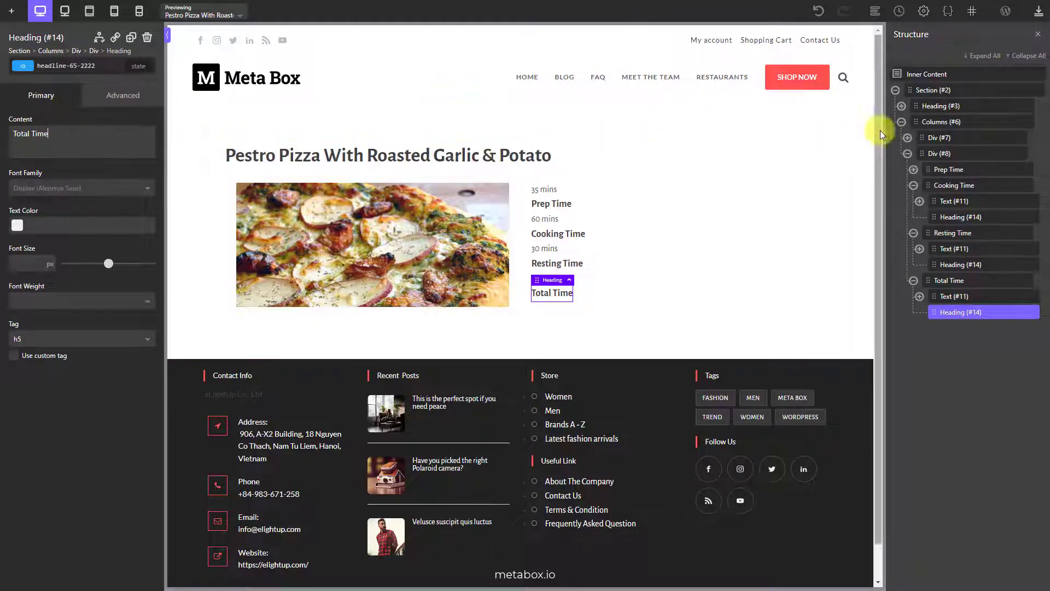
Add a Div to the section below the Columns element and rename it Ingredients in the structure
{"action": "left_click", "coordinate": [901, 122]}
{"action": "left_click", "coordinate": [928, 89]}
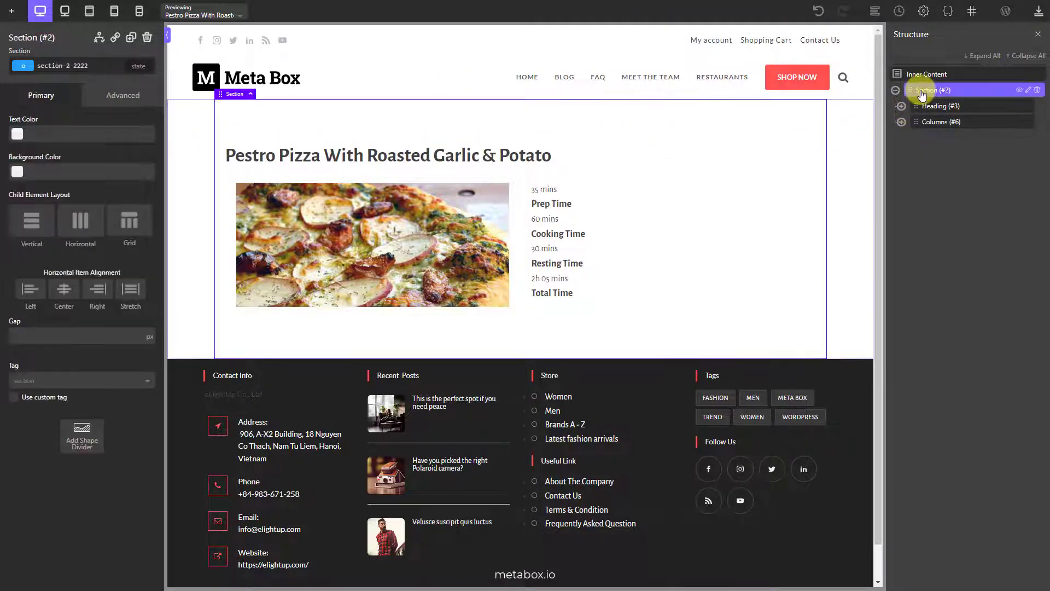
{"action": "left_click", "coordinate": [11, 11]}
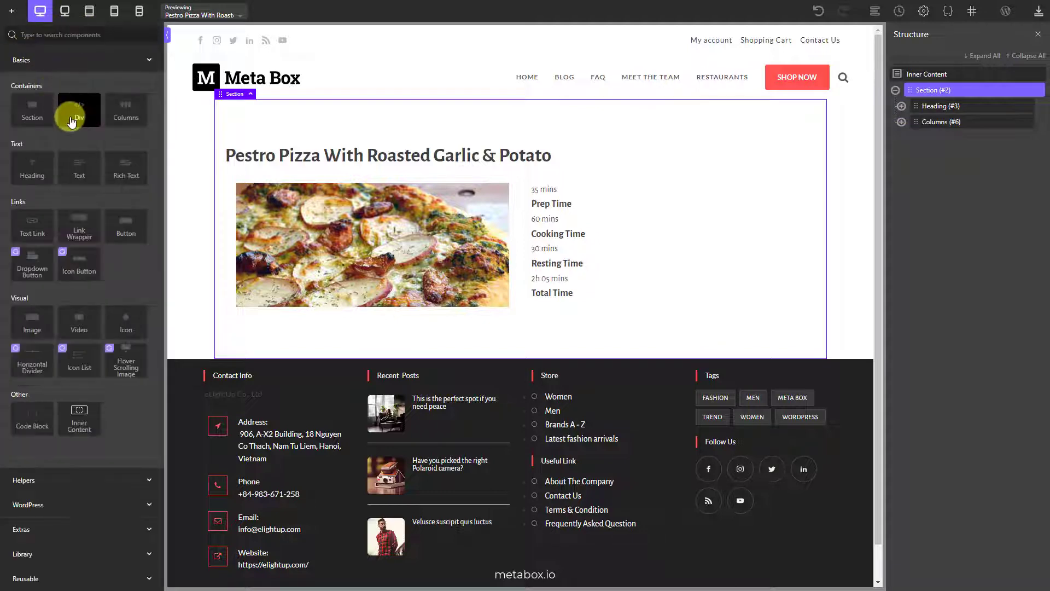
{"action": "left_click", "coordinate": [71, 121]}
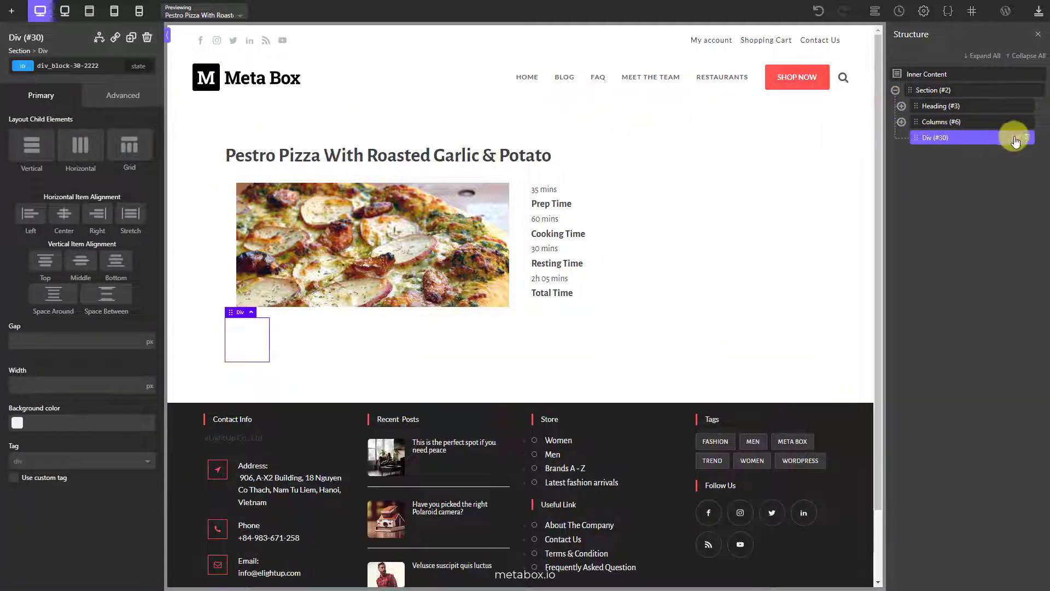
{"action": "right_click", "coordinate": [984, 137]}
{"action": "left_click", "coordinate": [954, 193]}
{"action": "type", "text": "Ingredients"}
{"action": "key", "text": "Return"}
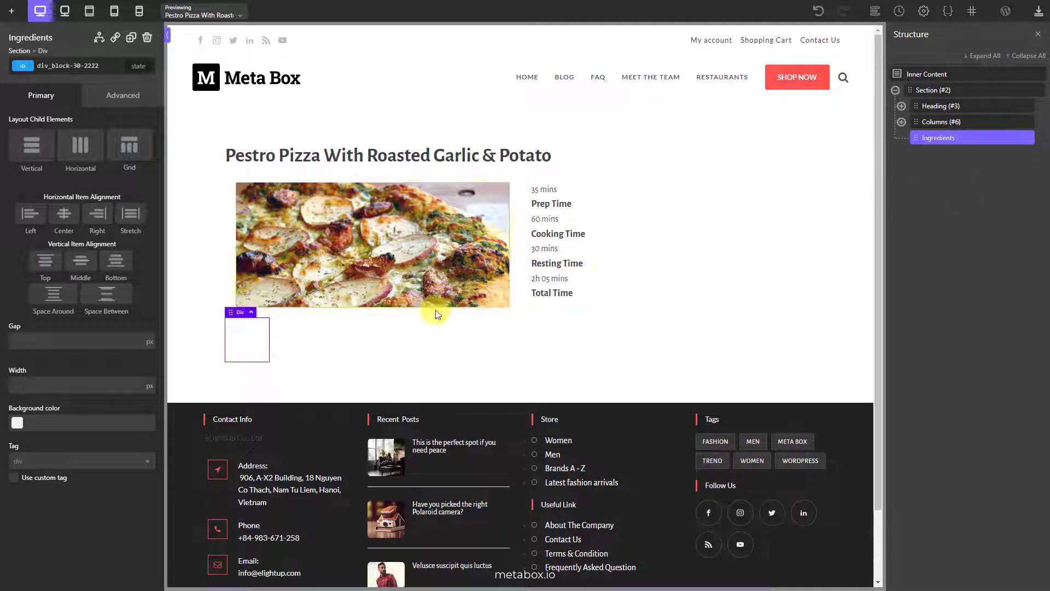
Set the width of the Ingredients Div to 100%
{"action": "left_click", "coordinate": [148, 376]}
{"action": "left_click", "coordinate": [133, 382]}
{"action": "type", "text": "100"}
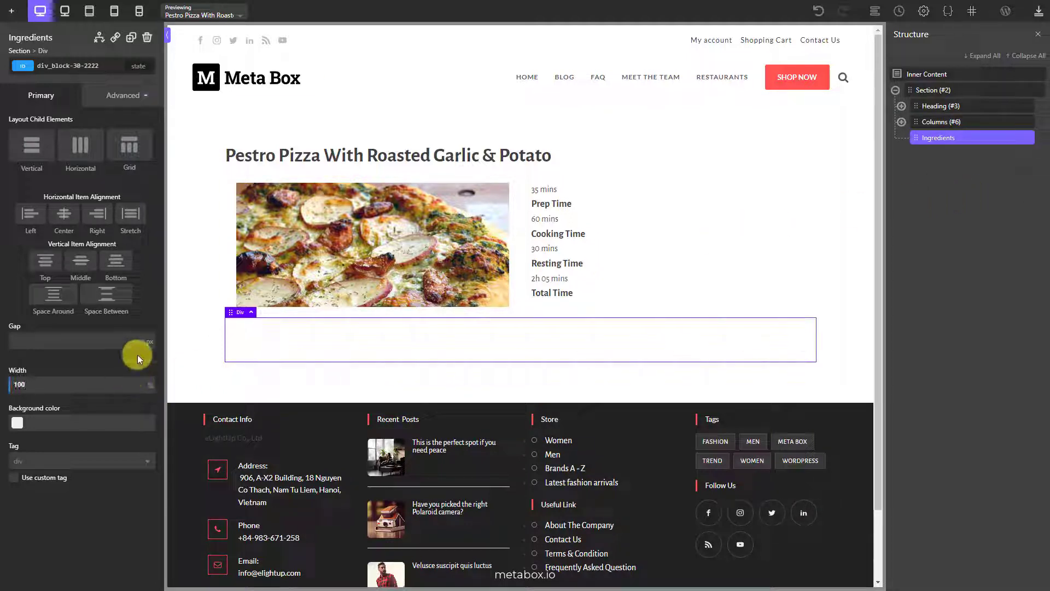
Add a heading inside the Ingredients Div and set its content to Ingredients
{"action": "left_click", "coordinate": [11, 11]}
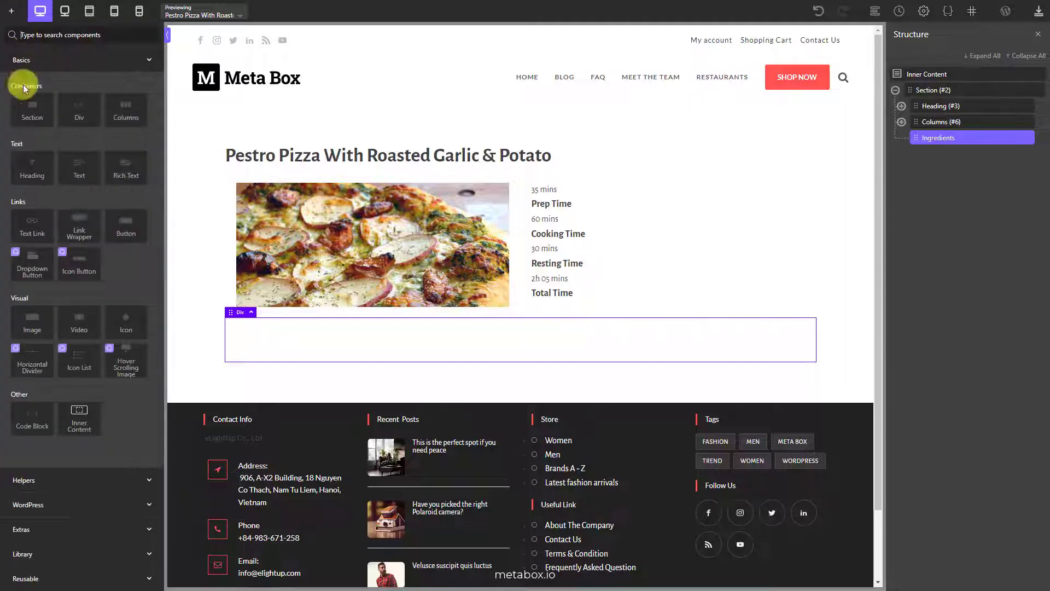
{"action": "left_click", "coordinate": [12, 163]}
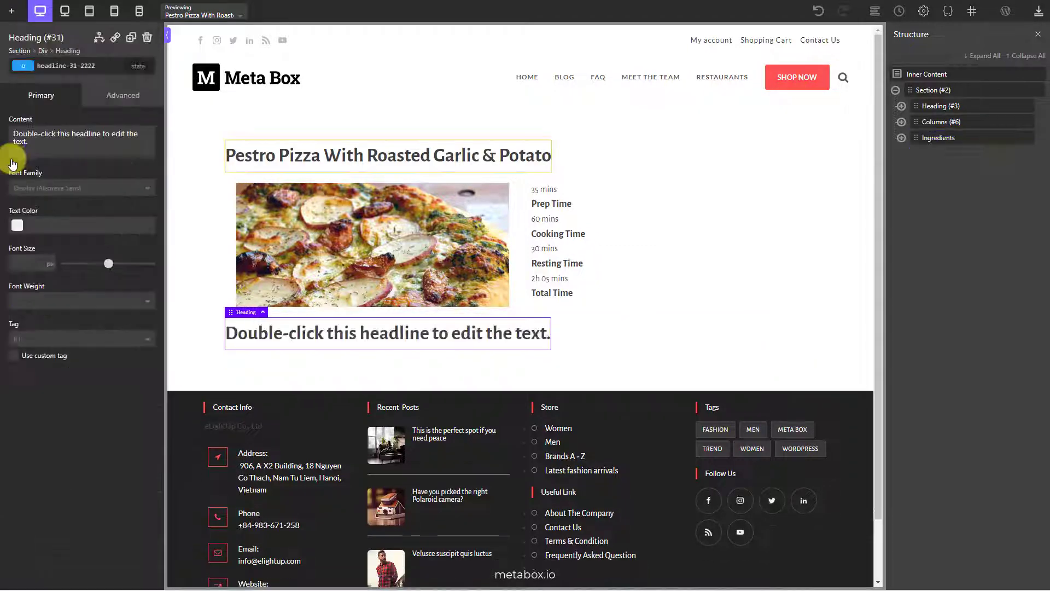
{"action": "triple_click", "coordinate": [14, 153]}
{"action": "type", "text": "Ingredients"}
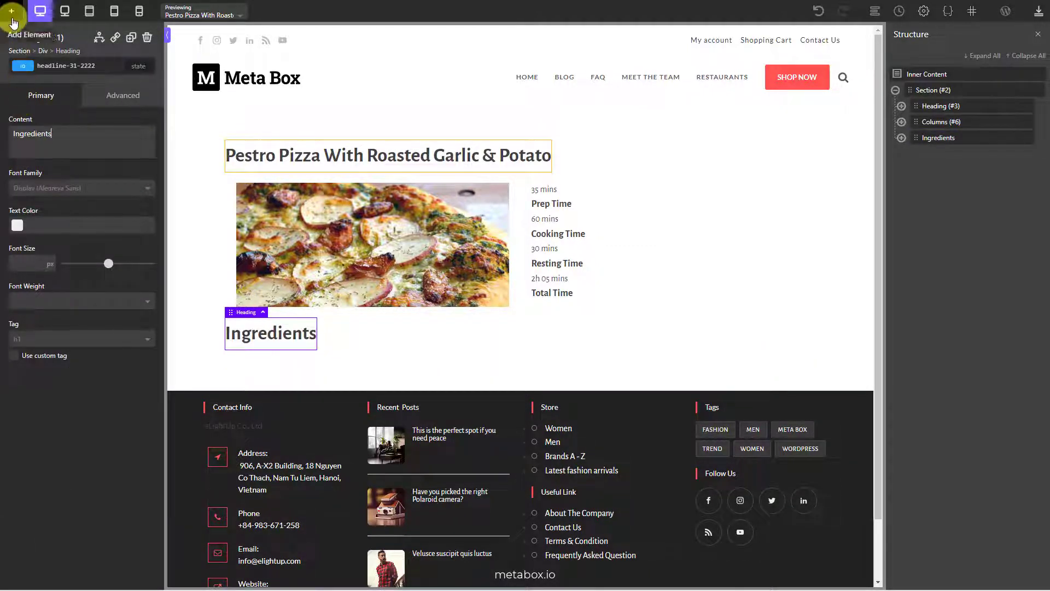
Add a text element below the Ingredients heading and fill it dynamically with the Meta Box field Ingredients
{"action": "left_click", "coordinate": [11, 11]}
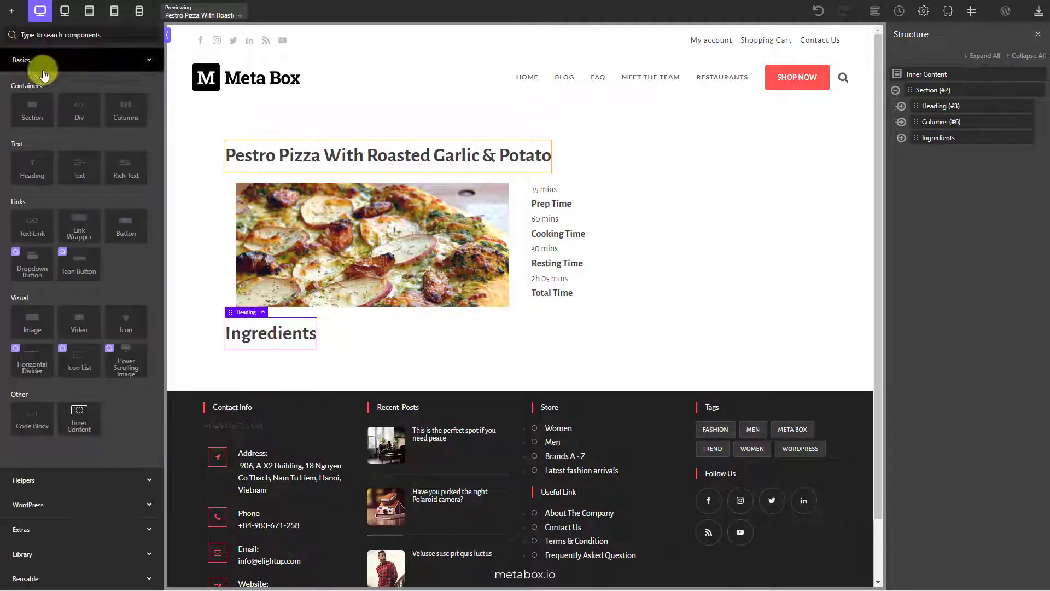
{"action": "left_click", "coordinate": [66, 170]}
{"action": "double_click", "coordinate": [297, 356]}
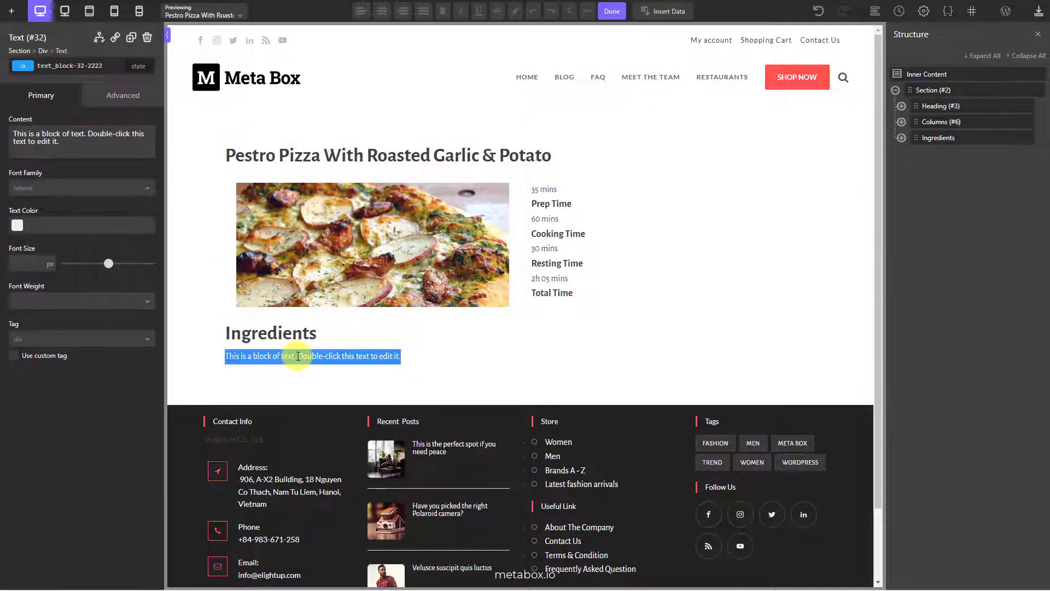
{"action": "left_click", "coordinate": [659, 11]}
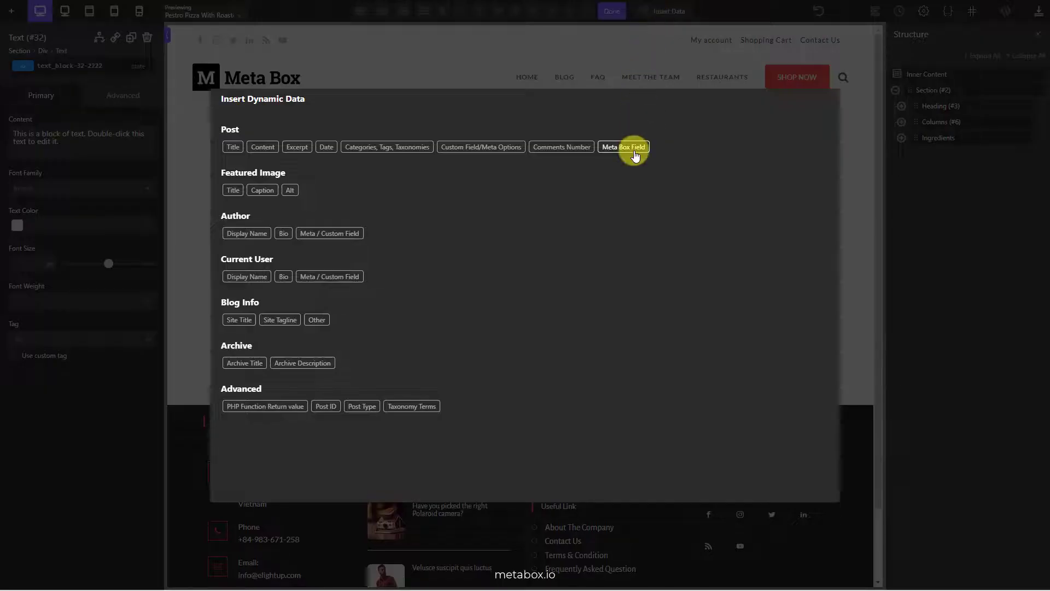
{"action": "left_click", "coordinate": [634, 147]}
{"action": "left_click", "coordinate": [436, 155]}
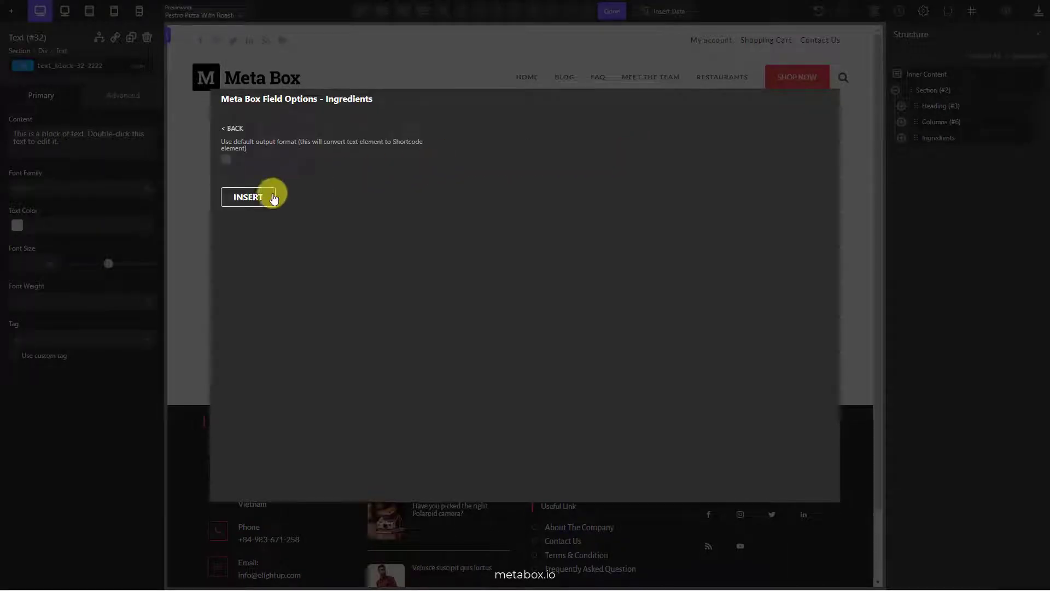
{"action": "left_click", "coordinate": [250, 199]}
{"action": "left_click", "coordinate": [607, 12]}
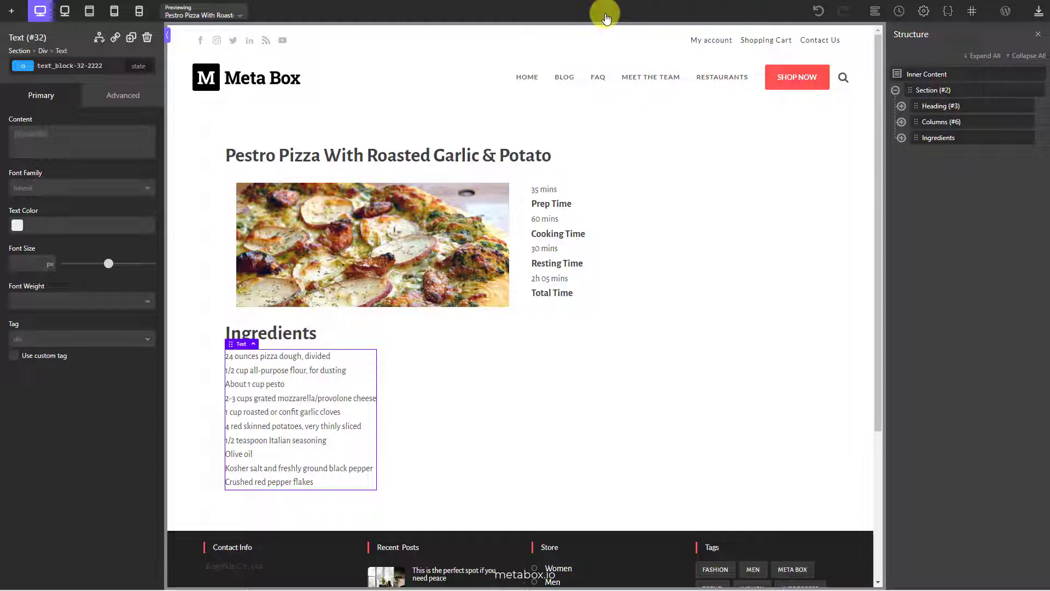
Duplicate the Ingredients Div four times in the section
{"action": "left_click", "coordinate": [1012, 137]}
{"action": "left_click", "coordinate": [1005, 157]}
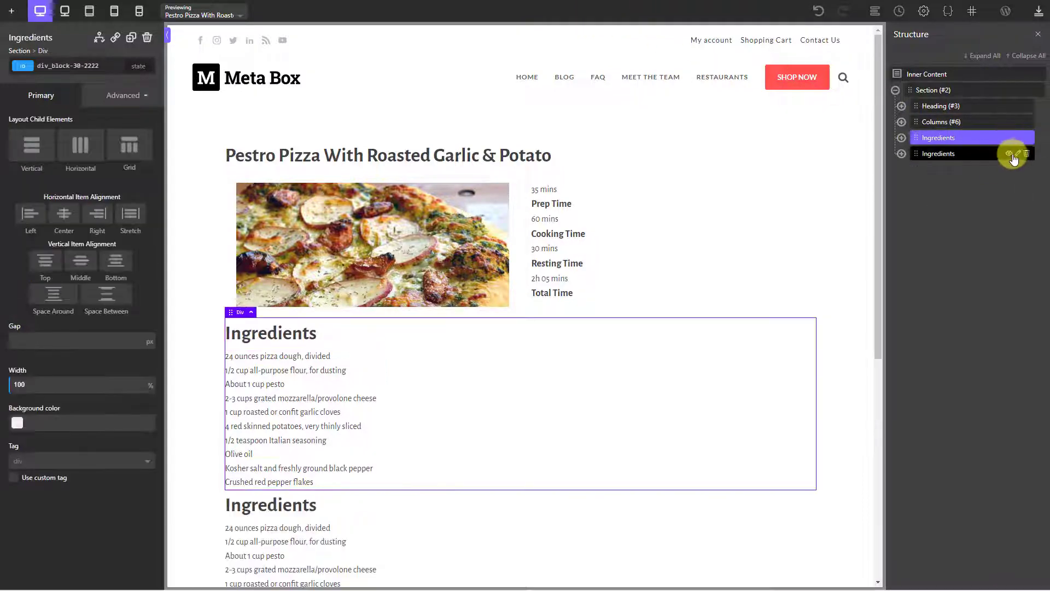
{"action": "left_click", "coordinate": [1013, 154]}
{"action": "left_click", "coordinate": [975, 174]}
{"action": "left_click", "coordinate": [1010, 169]}
{"action": "left_click", "coordinate": [977, 192]}
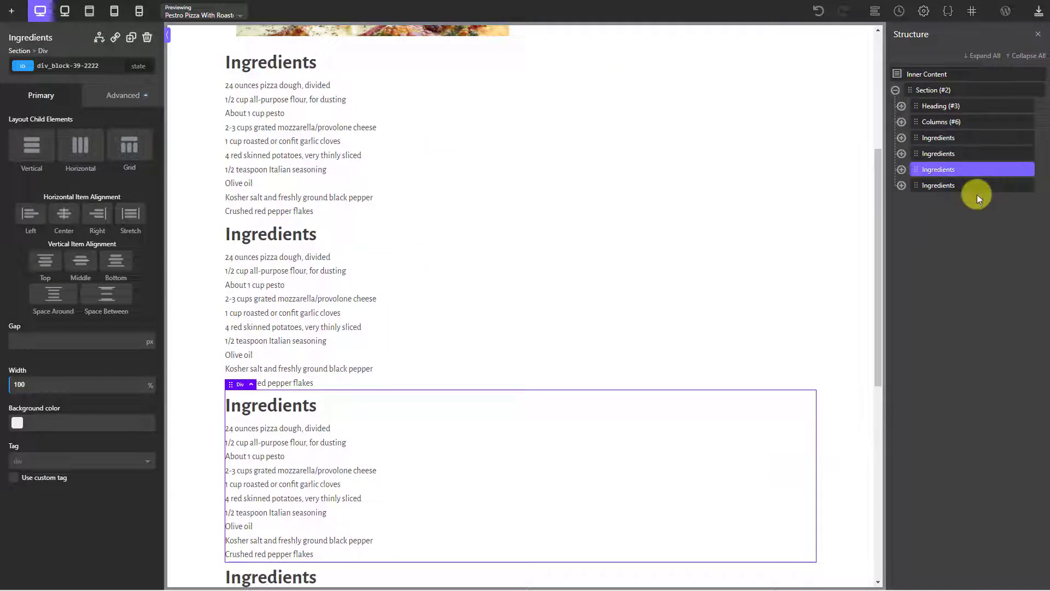
{"action": "left_click", "coordinate": [1011, 185]}
{"action": "left_click", "coordinate": [977, 208]}
Rename the first duplicated Ingredients Div as Instructions and change its heading to Instructions
{"action": "left_click", "coordinate": [1012, 154]}
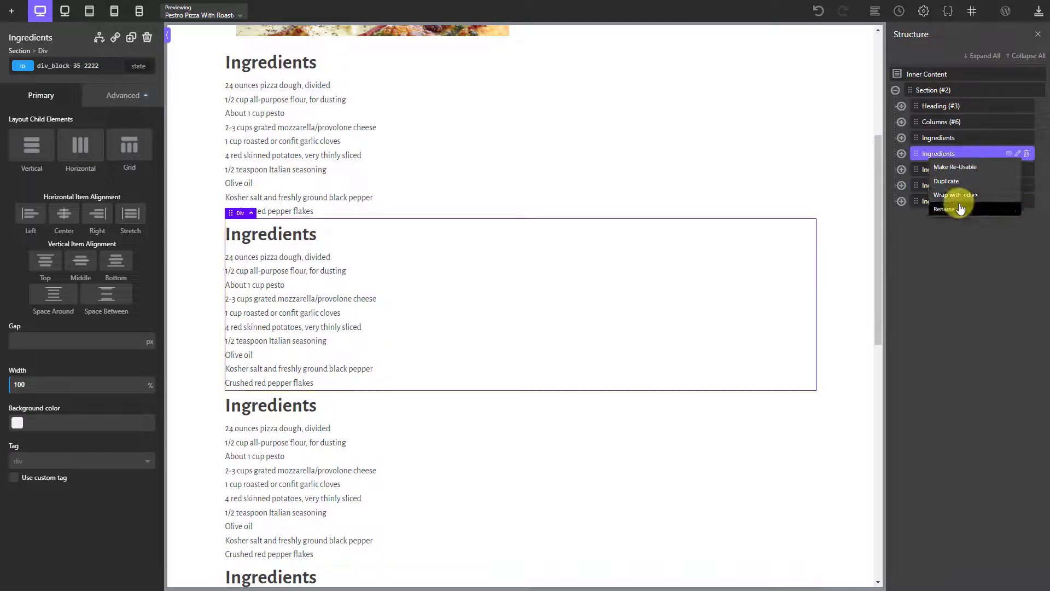
{"action": "left_click", "coordinate": [945, 209]}
{"action": "key", "text": "Return"}
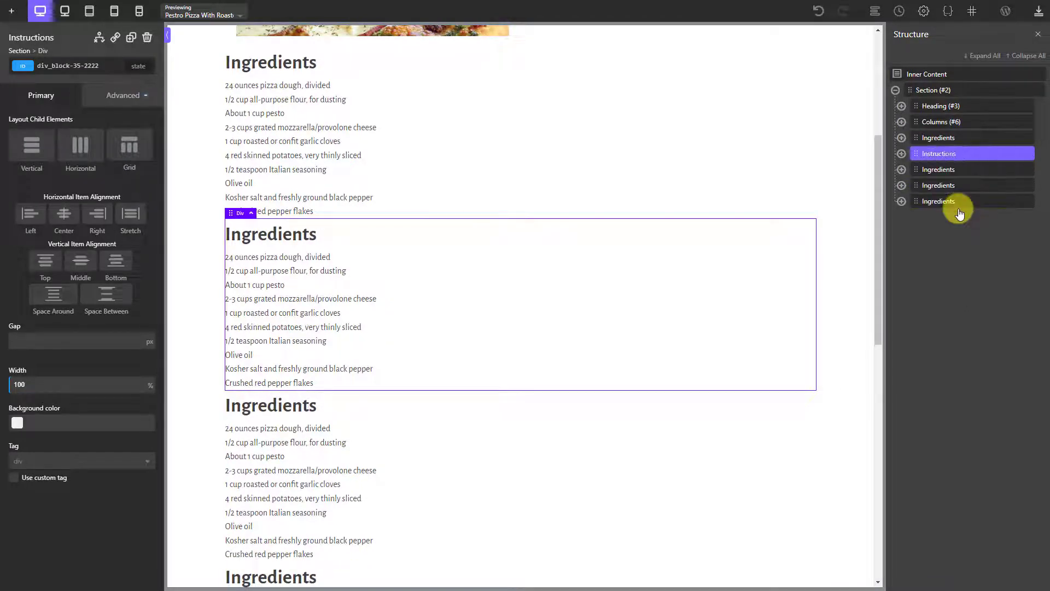
{"action": "left_click", "coordinate": [304, 234]}
{"action": "left_click", "coordinate": [81, 136]}
{"action": "key", "text": "ctrl+a"}
{"action": "type", "text": "Instructions"}
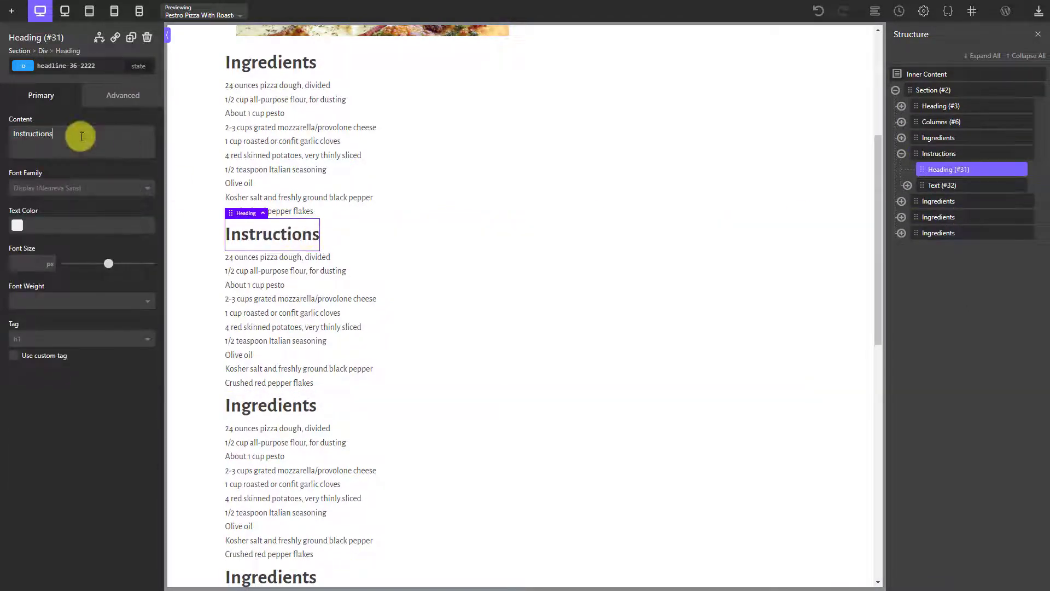
Replace the dynamic data of the Instructions Div's text with the Meta Box field Instructions
{"action": "double_click", "coordinate": [241, 253]}
{"action": "key", "text": "ctrl+a"}
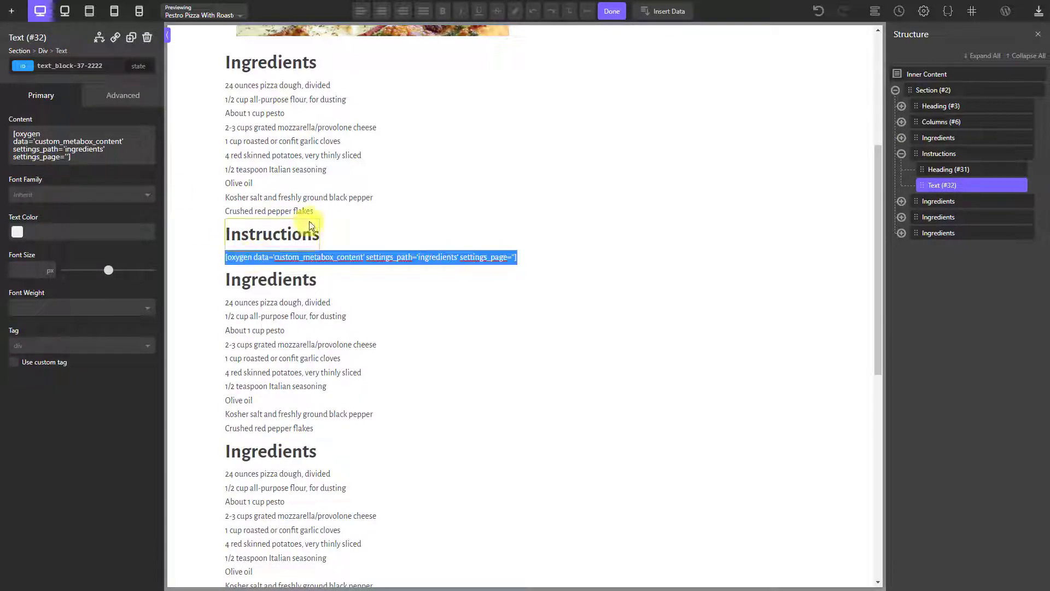
{"action": "left_click", "coordinate": [652, 19]}
{"action": "left_click", "coordinate": [624, 145]}
{"action": "left_click", "coordinate": [518, 152]}
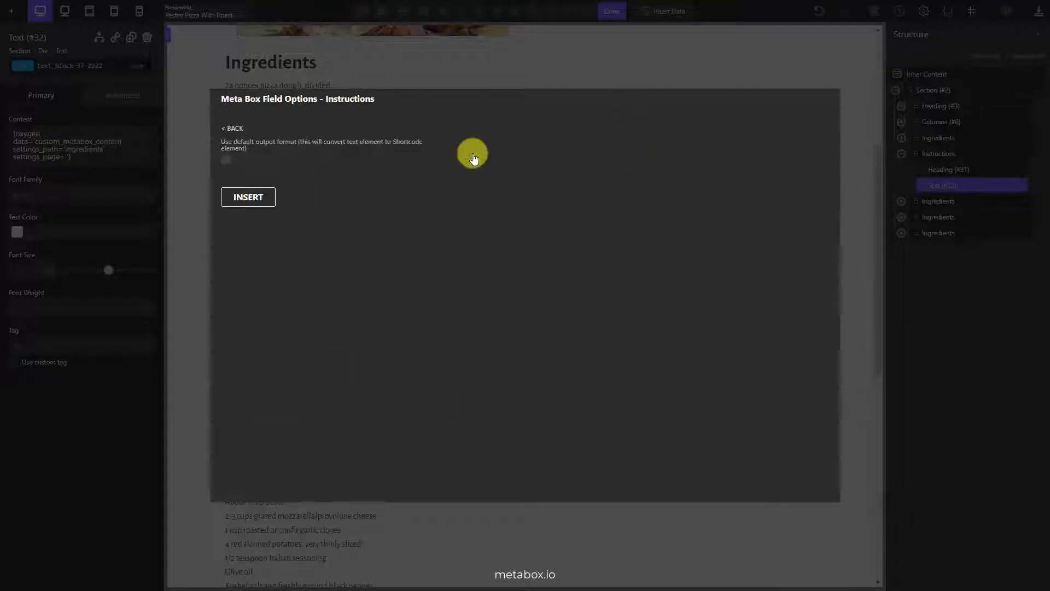
{"action": "left_click", "coordinate": [251, 197]}
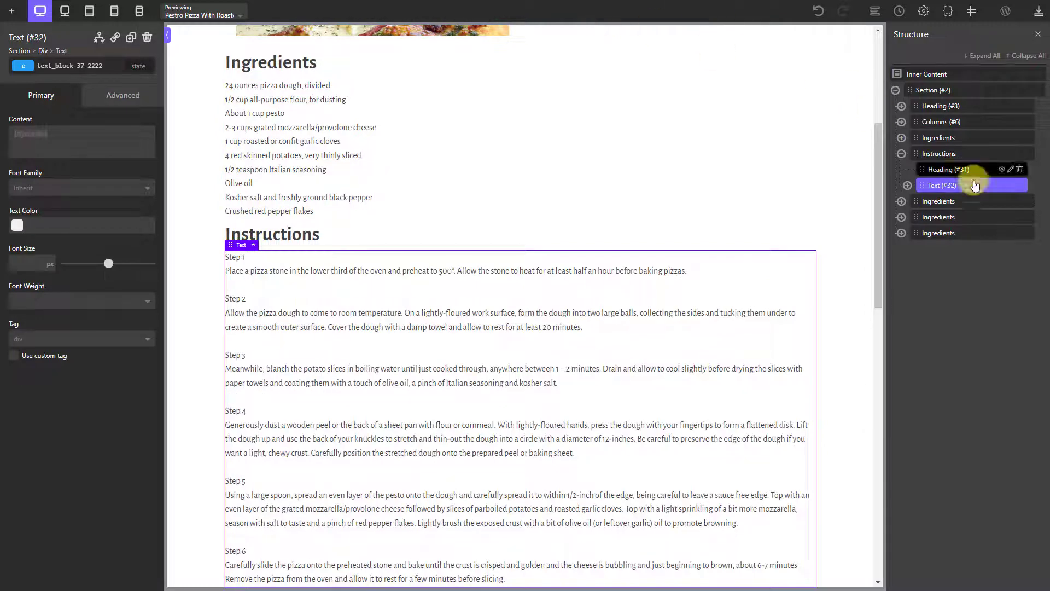
Rename the Ingredients Div directly below Instructions as Video and change its heading to Video
{"action": "left_click", "coordinate": [1008, 202]}
{"action": "left_click", "coordinate": [979, 253]}
{"action": "type", "text": "Video"}
{"action": "key", "text": "Return"}
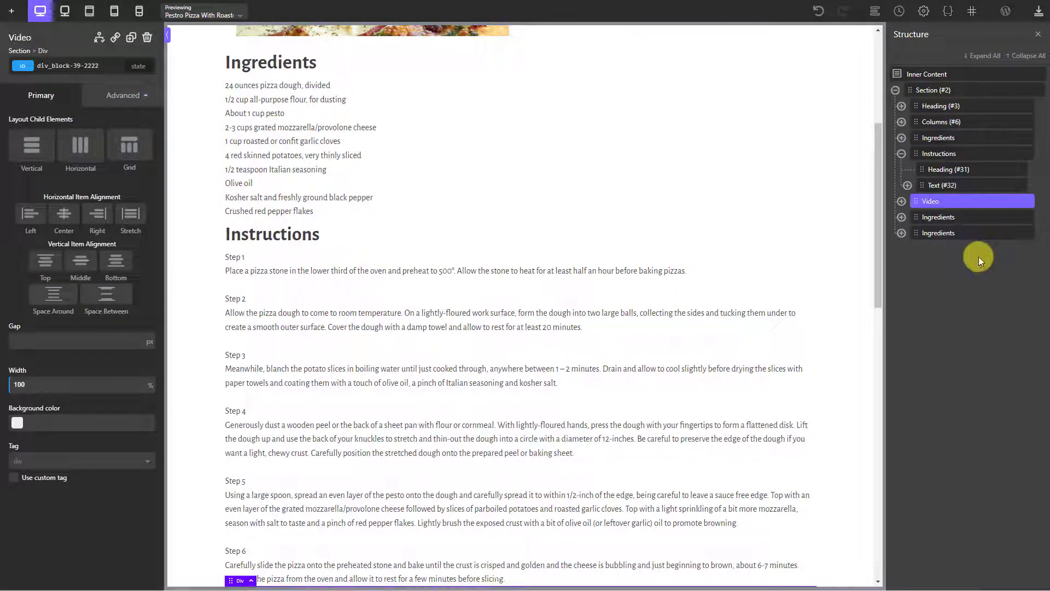
{"action": "left_click", "coordinate": [287, 386]}
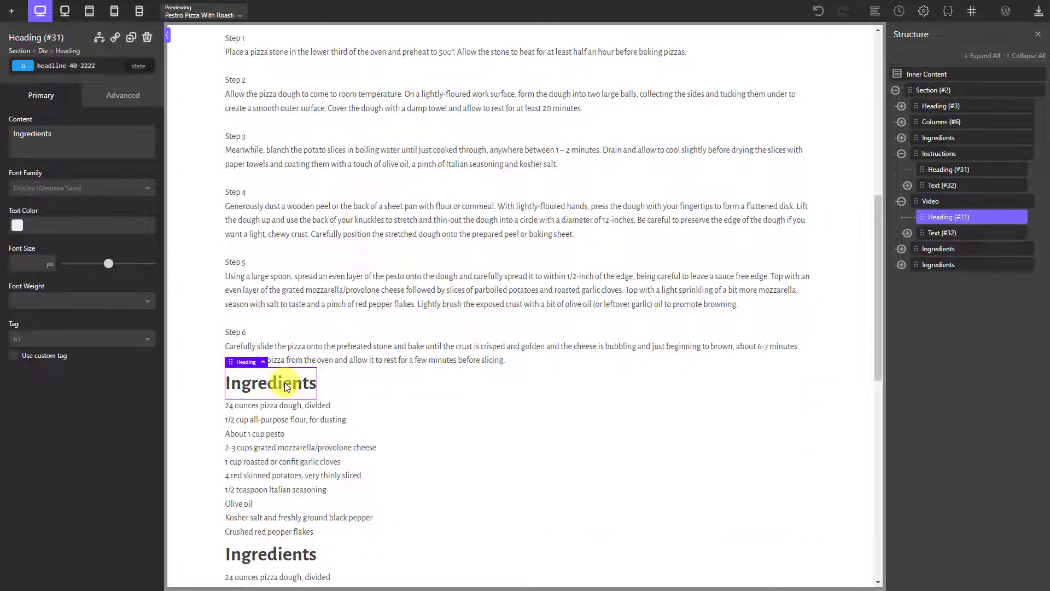
{"action": "left_click", "coordinate": [98, 133]}
{"action": "key", "text": "ctrl+a"}
{"action": "type", "text": "Video"}
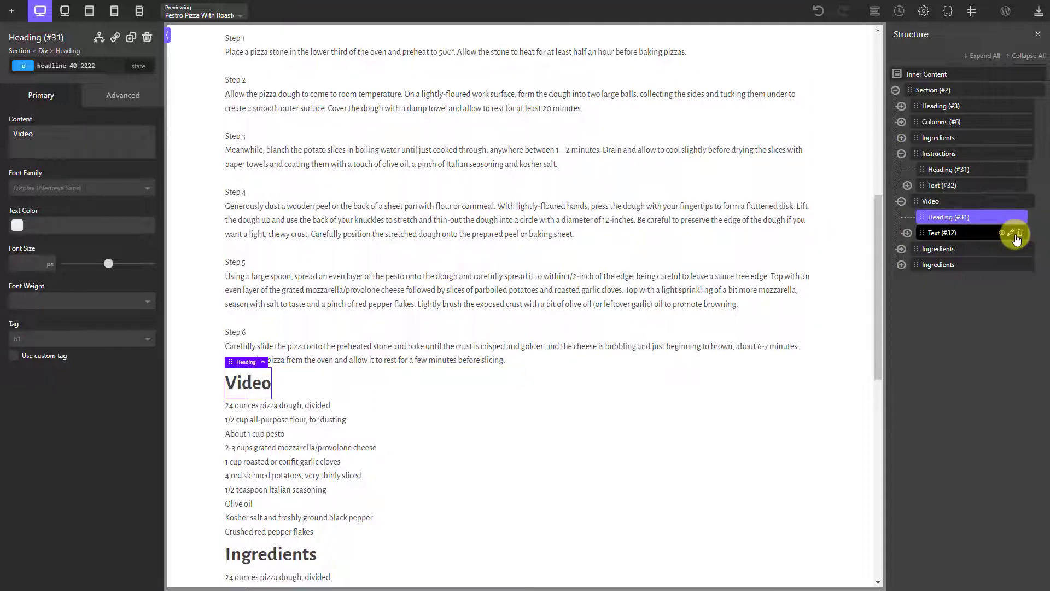
Delete the ingredients text from the Video Div and add a Video element in its place
{"action": "left_click", "coordinate": [1017, 235]}
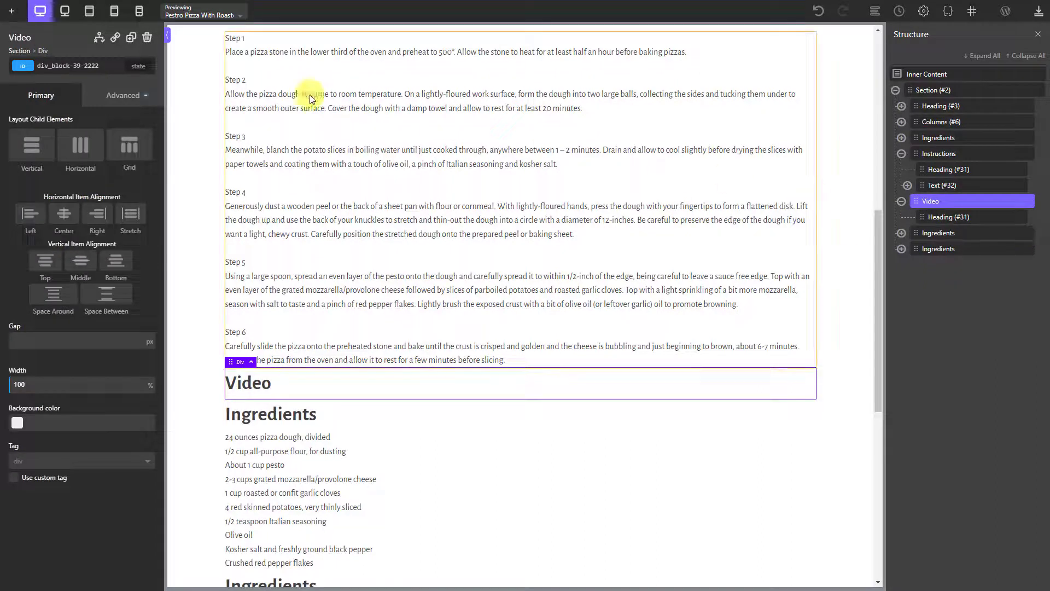
{"action": "left_click", "coordinate": [12, 13]}
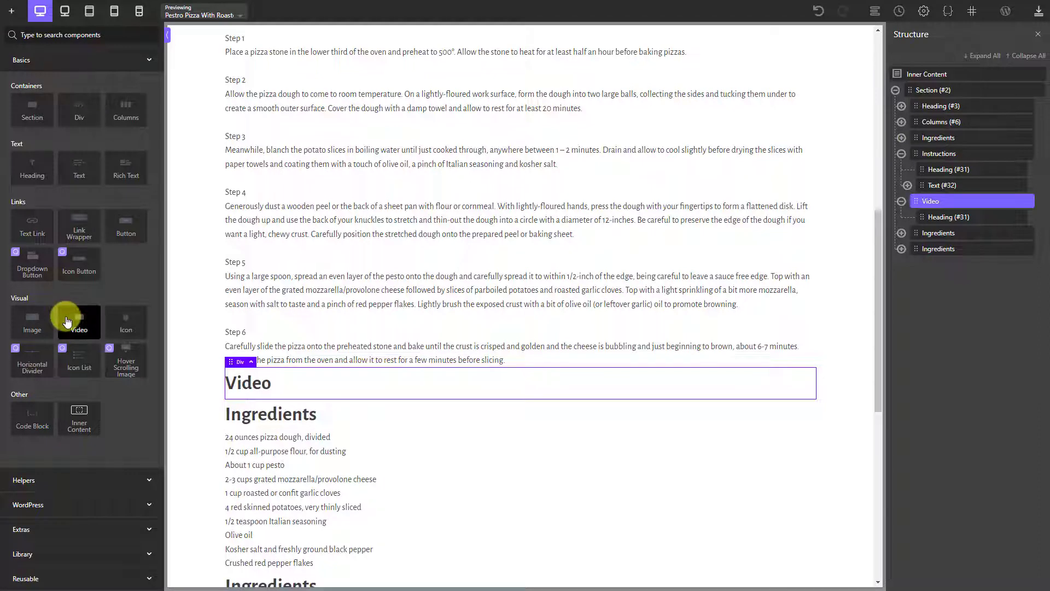
{"action": "left_click", "coordinate": [67, 321]}
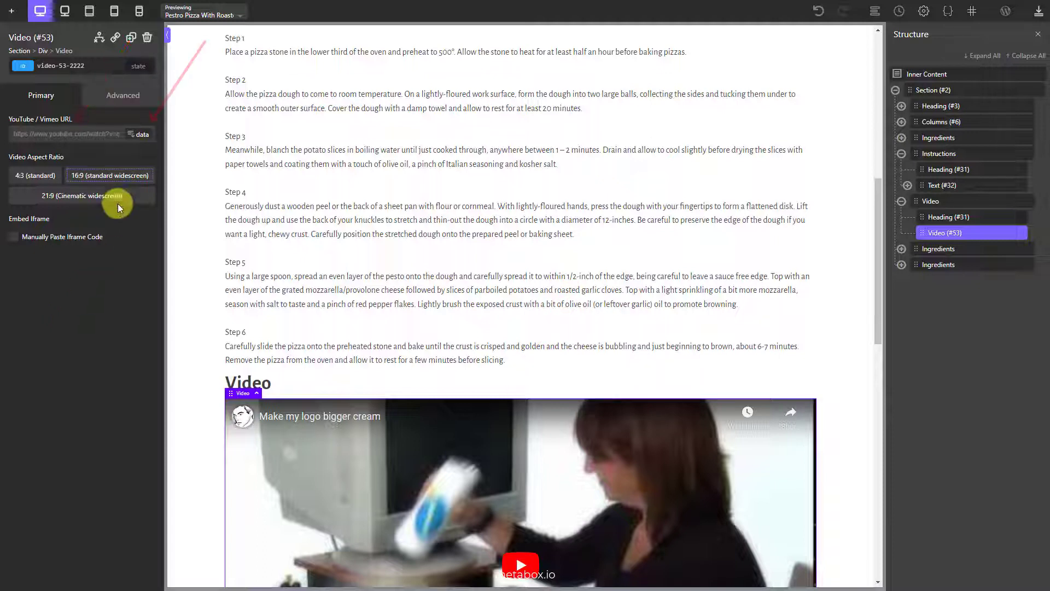
Set the Video element's URL dynamically from the post's custom field with the meta key video
{"action": "left_click", "coordinate": [143, 141]}
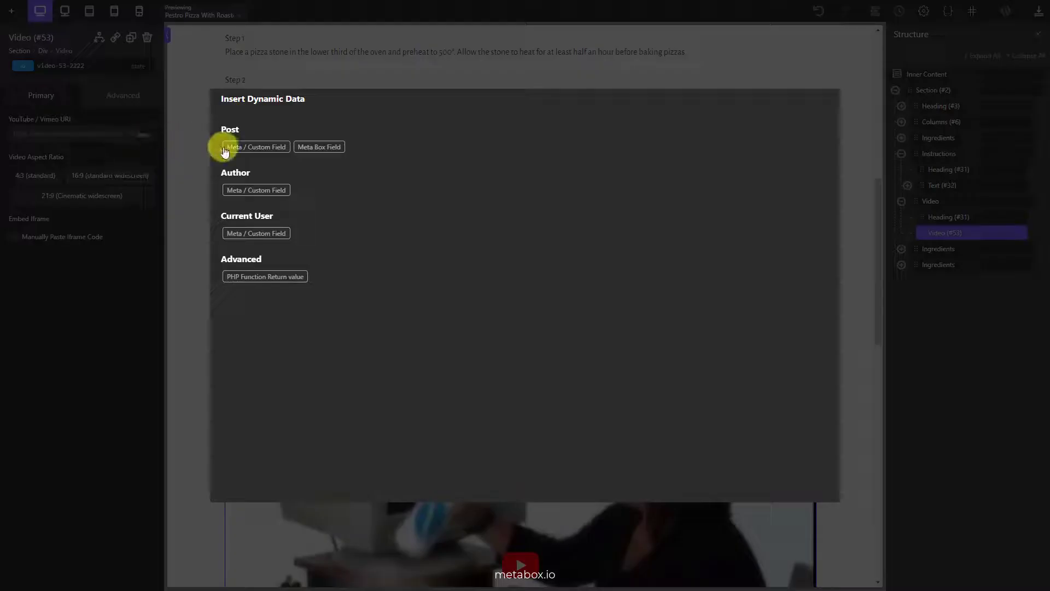
{"action": "left_click", "coordinate": [242, 148]}
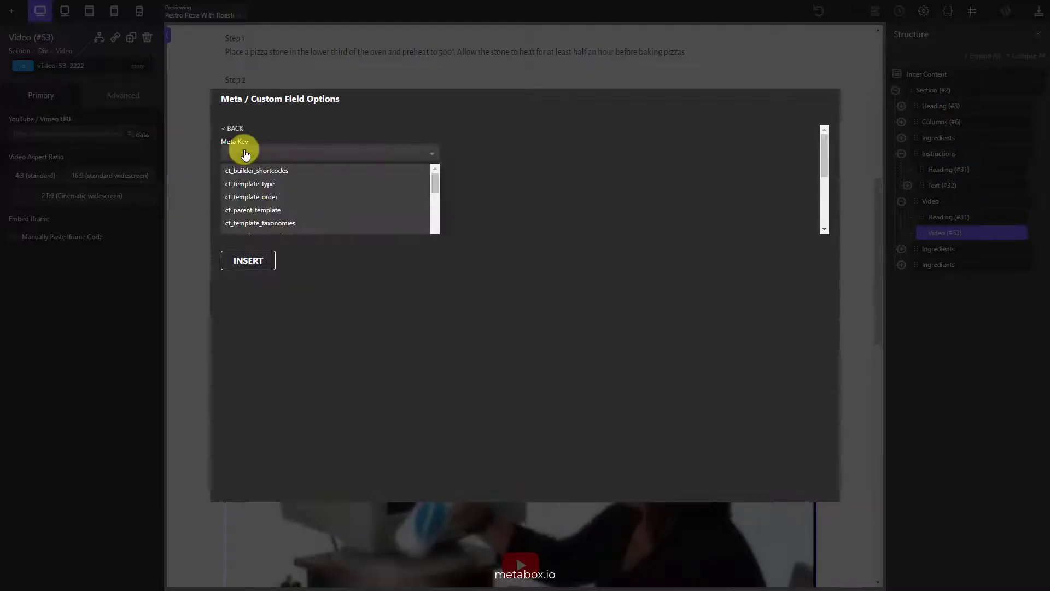
{"action": "left_click_drag", "start_coordinate": [434, 169], "coordinate": [451, 305]}
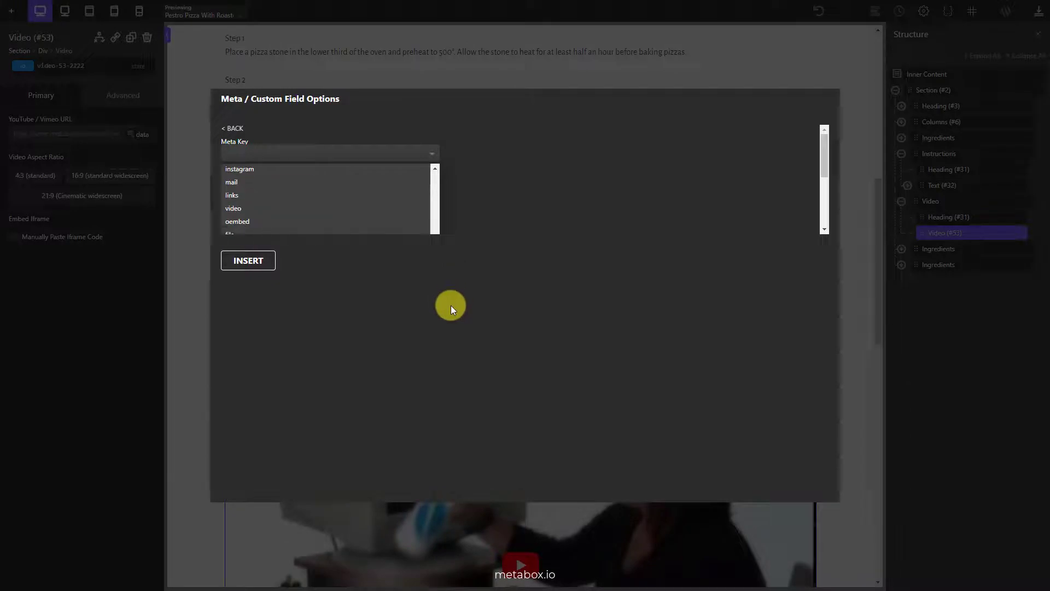
{"action": "left_click", "coordinate": [367, 219]}
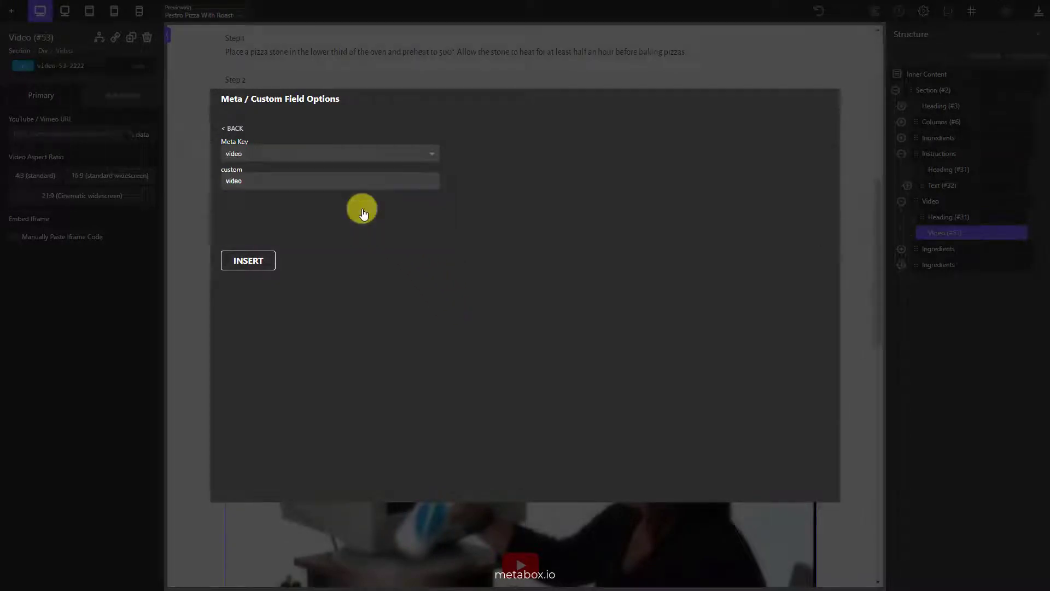
{"action": "left_click", "coordinate": [254, 263]}
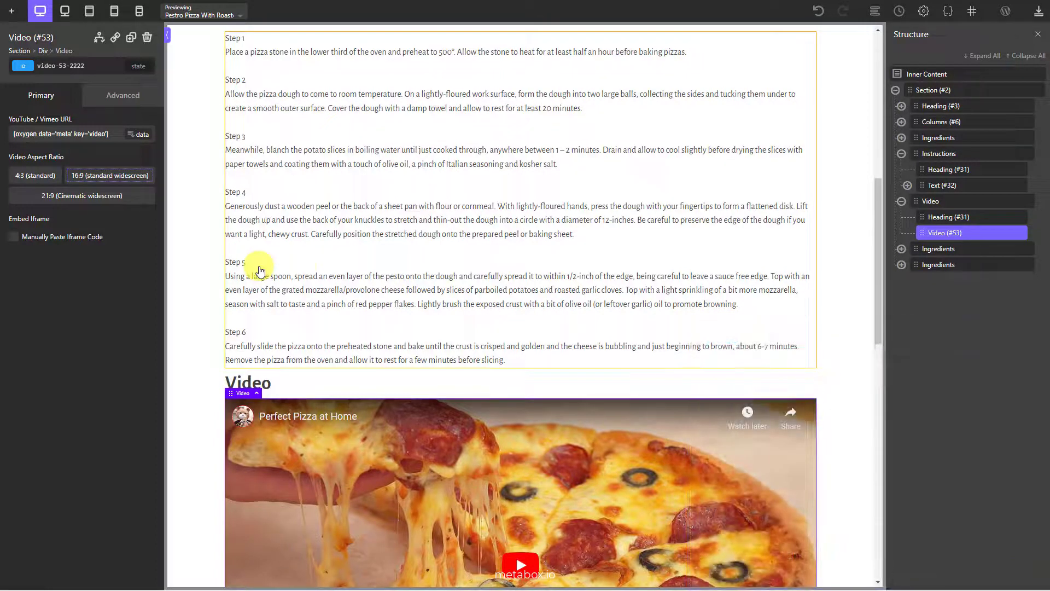
Rename the Ingredients Div directly below Video as Notes and change its heading to Notes
{"action": "double_click", "coordinate": [979, 249]}
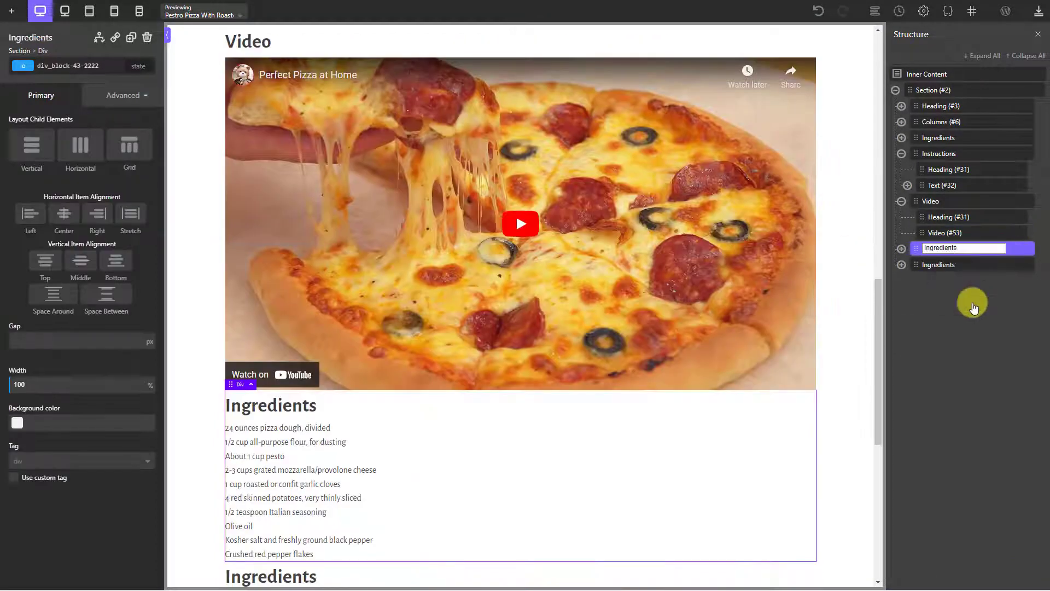
{"action": "type", "text": "Notes"}
{"action": "key", "text": "Return"}
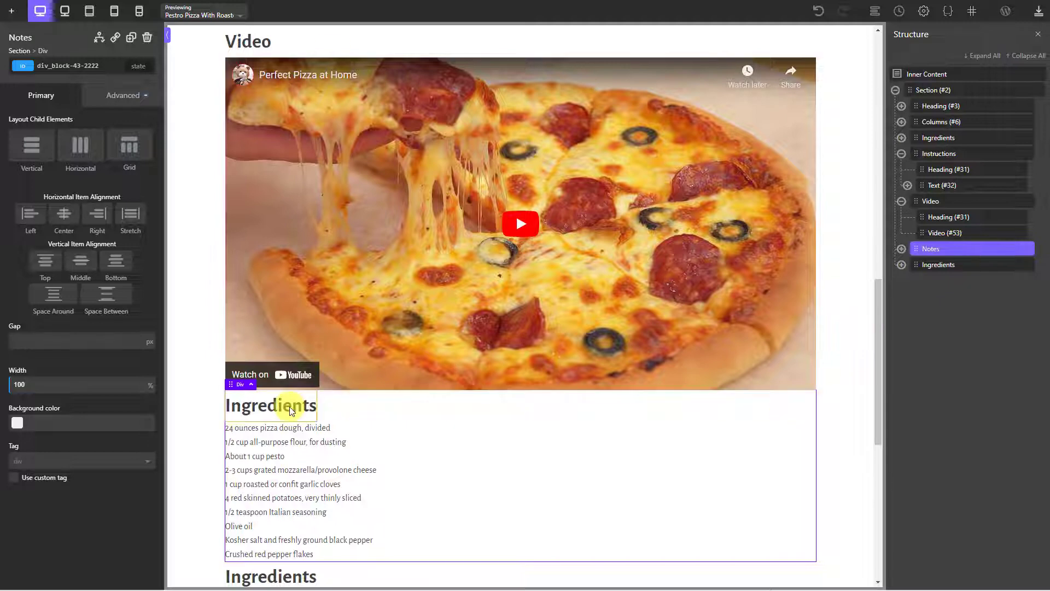
{"action": "left_click", "coordinate": [292, 411]}
{"action": "double_click", "coordinate": [94, 144]}
{"action": "type", "text": "Notes"}
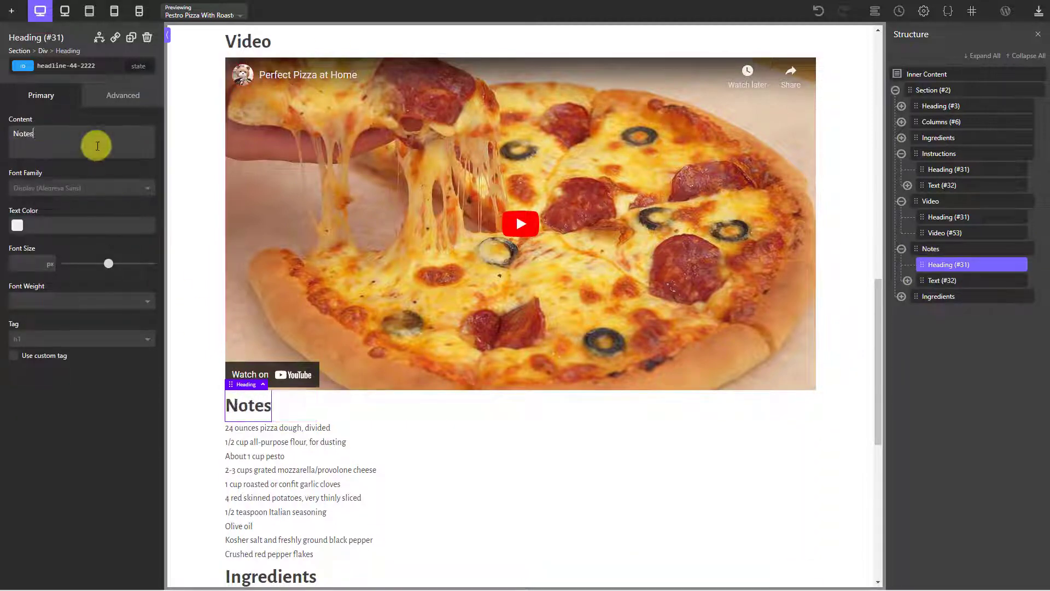
Replace the dynamic data of the Notes Div's text with the Meta Box field Notes
{"action": "double_click", "coordinate": [251, 437]}
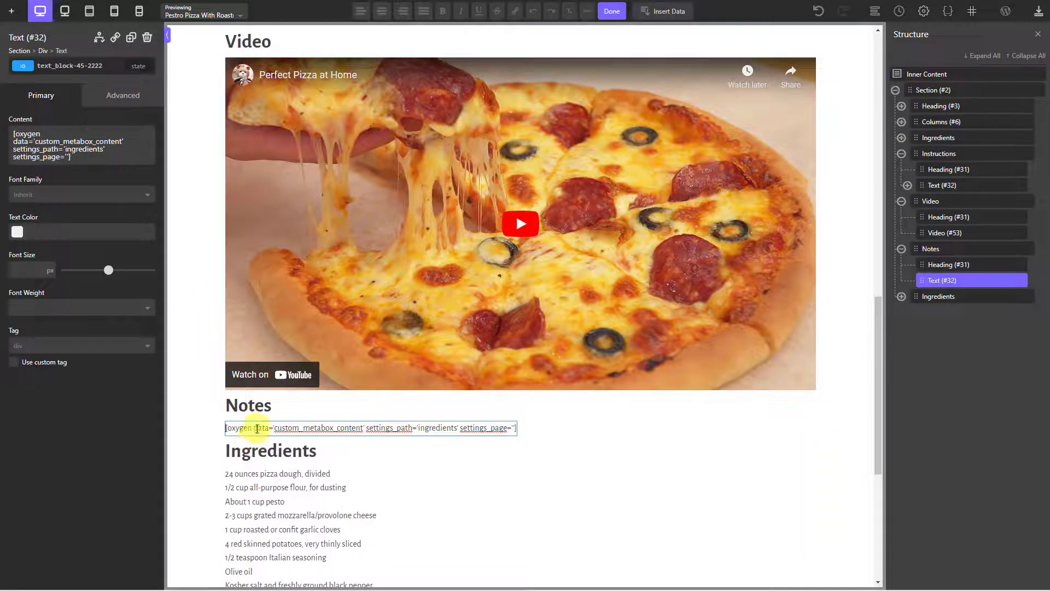
{"action": "triple_click", "coordinate": [257, 429]}
{"action": "left_click", "coordinate": [658, 11]}
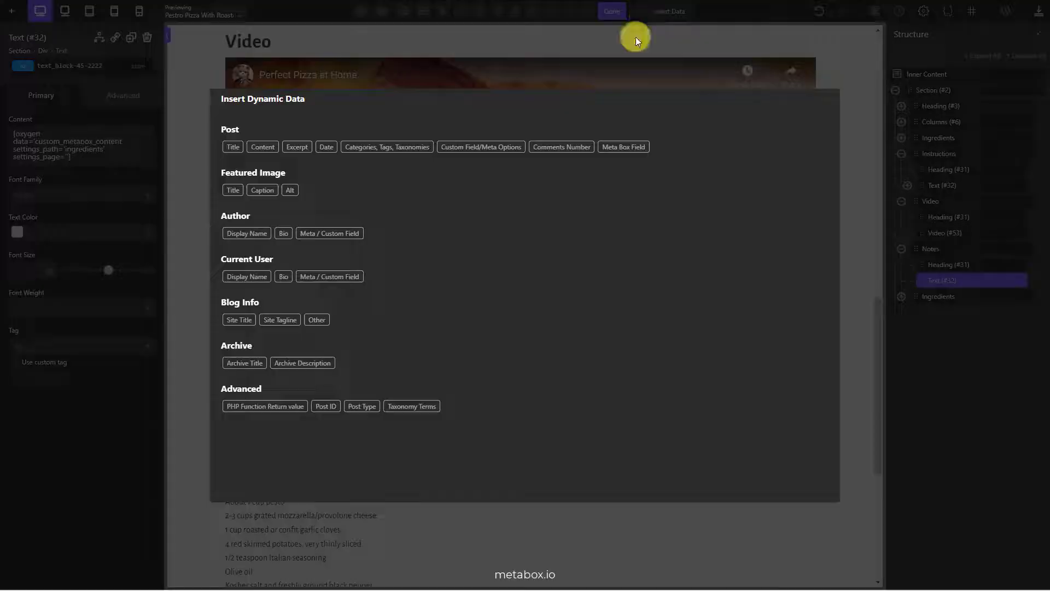
{"action": "left_click", "coordinate": [623, 146]}
{"action": "left_click", "coordinate": [510, 152]}
{"action": "left_click", "coordinate": [257, 199]}
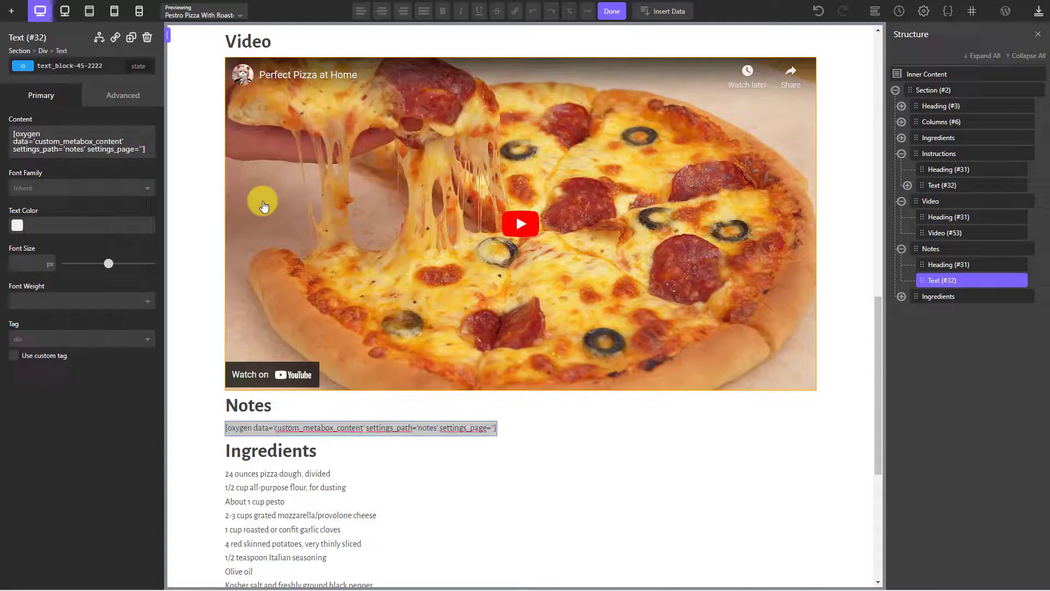
{"action": "left_click", "coordinate": [612, 11]}
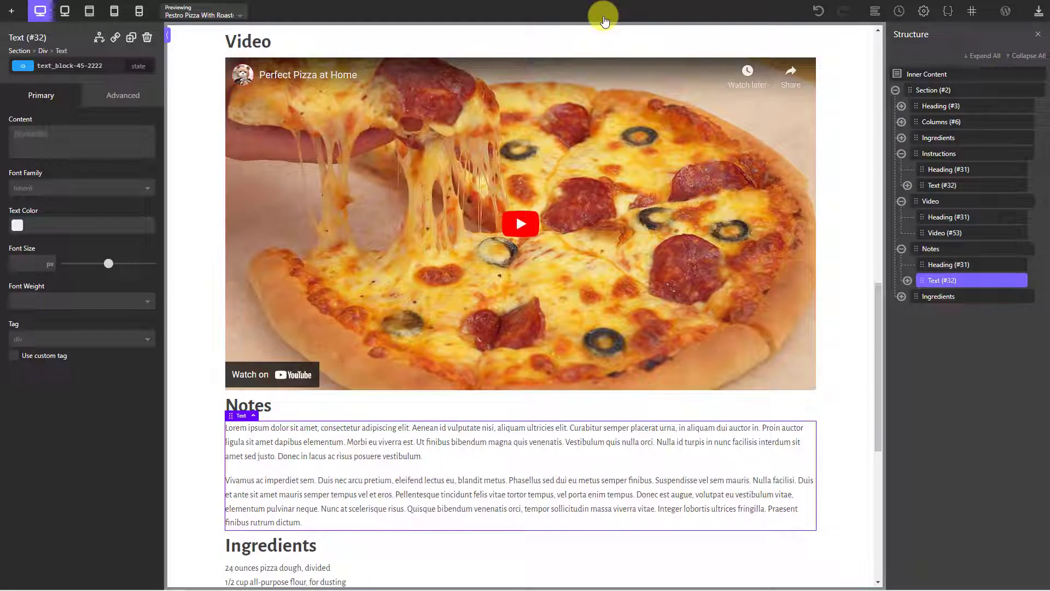
Rename the last duplicated Ingredients Div in the structure as Nutrition
{"action": "left_click", "coordinate": [1009, 297]}
{"action": "left_click", "coordinate": [968, 351]}
{"action": "type", "text": "Nutrition"}
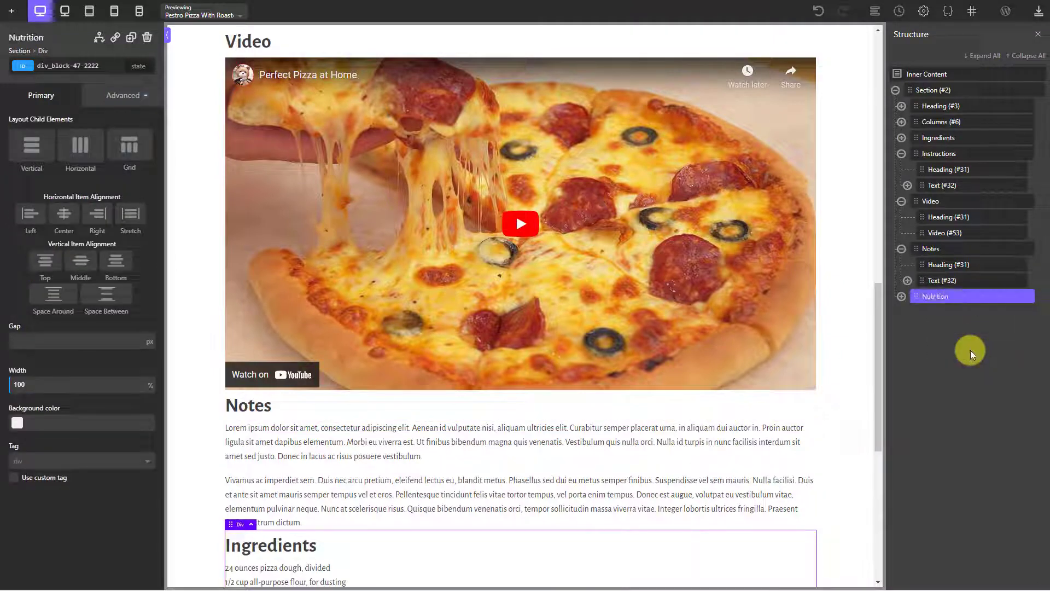
Finish renaming the Nutrition Div and change its heading text to Nutrition
{"action": "key", "text": "Return"}
{"action": "left_click", "coordinate": [267, 544]}
{"action": "left_click", "coordinate": [132, 143]}
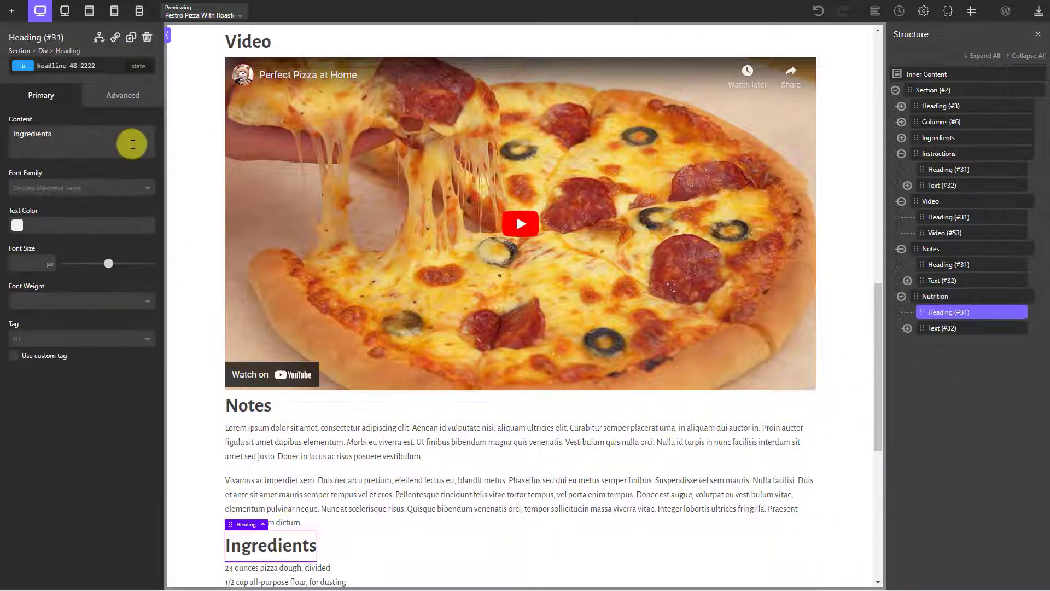
{"action": "key", "text": "ctrl+a"}
{"action": "type", "text": "Nutrition"}
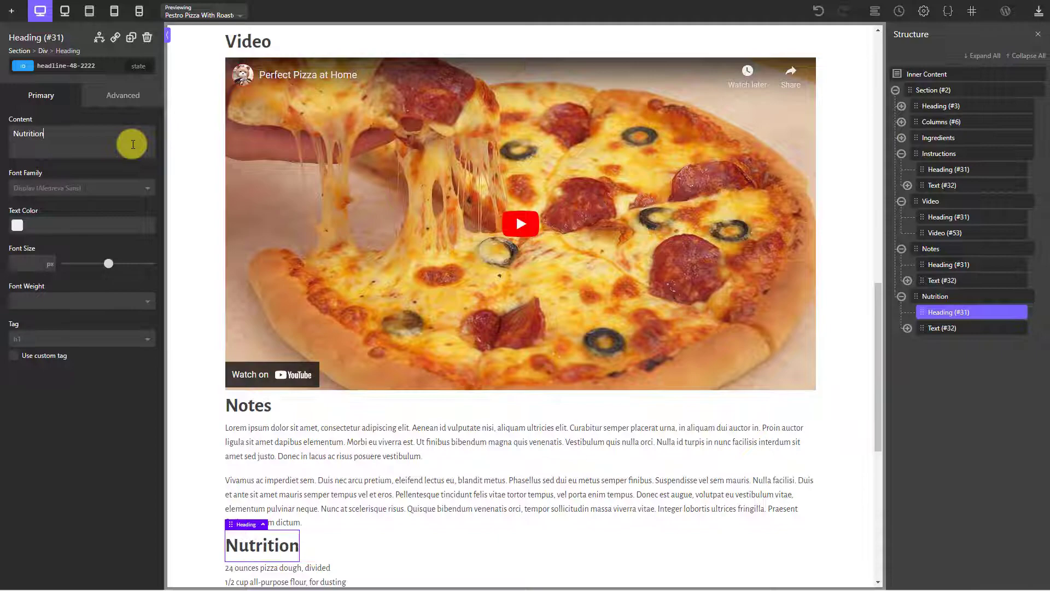
Replace the dynamic data of the Nutrition Div's text with the Meta Box field Nutrition
{"action": "scroll", "coordinate": [293, 428], "scroll_direction": "down", "scroll_amount": 4}
{"action": "double_click", "coordinate": [294, 428]}
{"action": "triple_click", "coordinate": [312, 349]}
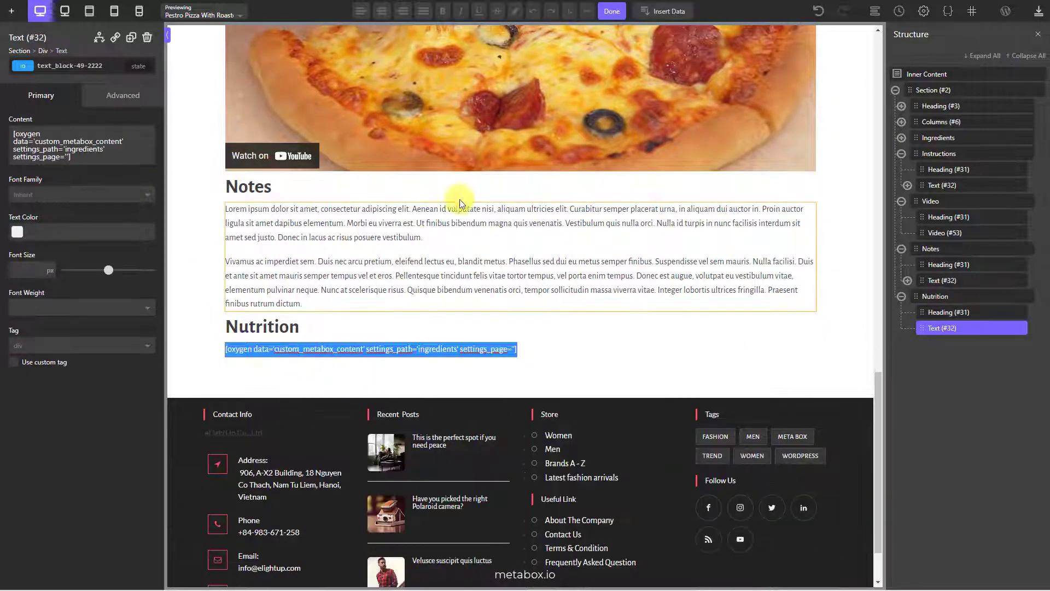
{"action": "left_click", "coordinate": [653, 11]}
{"action": "left_click", "coordinate": [626, 148]}
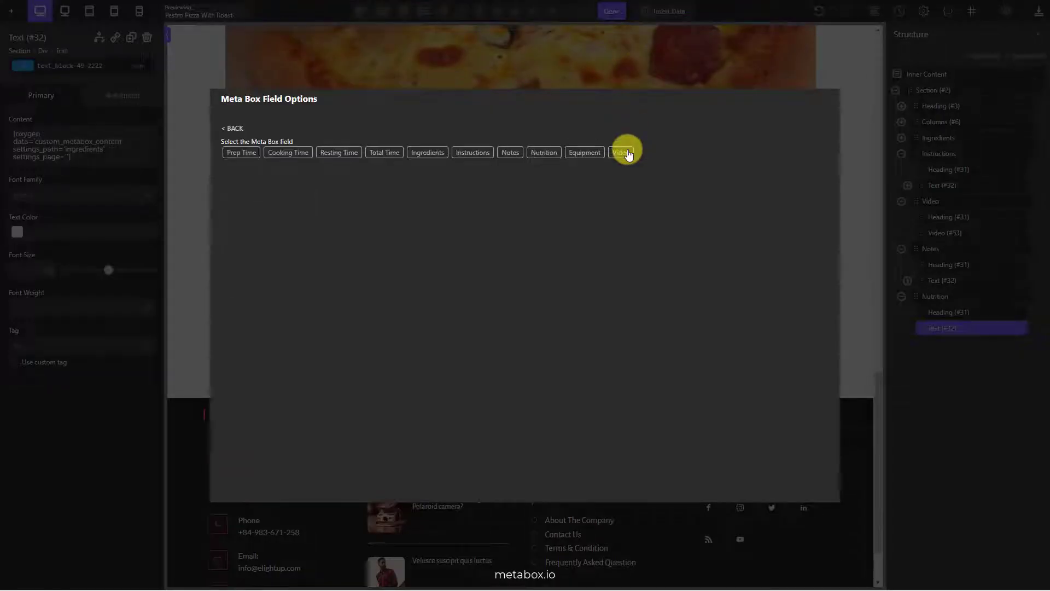
{"action": "left_click", "coordinate": [542, 155]}
{"action": "left_click", "coordinate": [260, 206]}
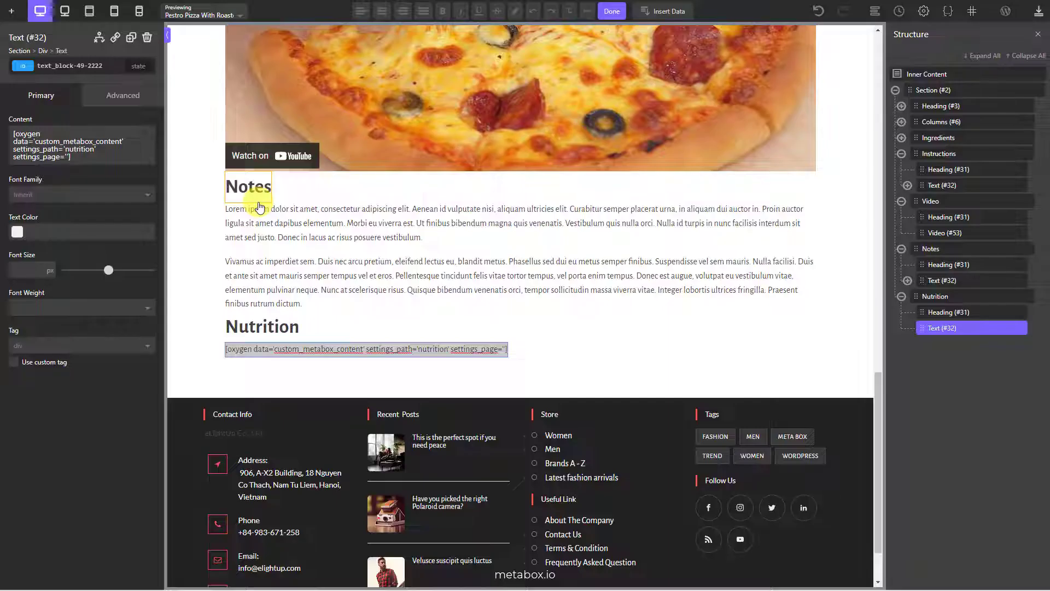
{"action": "left_click", "coordinate": [607, 16]}
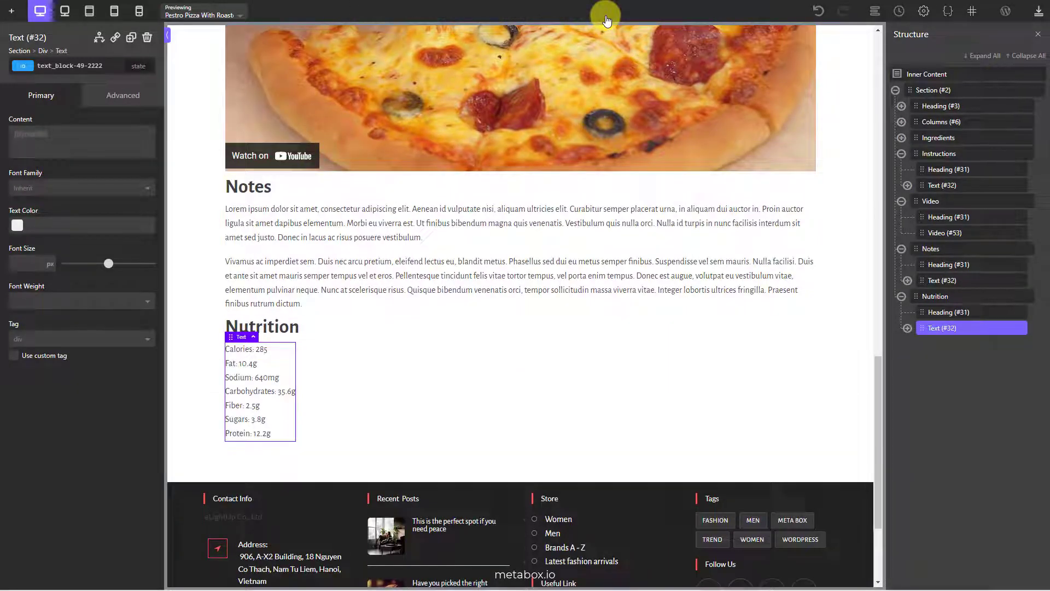
Duplicate the Nutrition Div and rename the copy as Equipment in the structure
{"action": "right_click", "coordinate": [1005, 296]}
{"action": "left_click", "coordinate": [990, 324]}
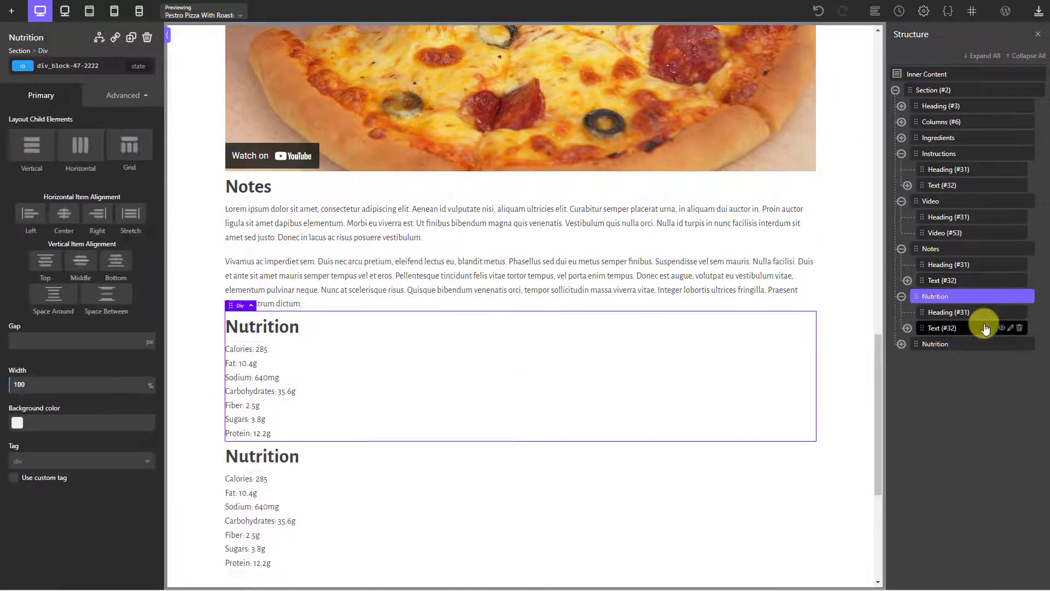
{"action": "left_click", "coordinate": [915, 343]}
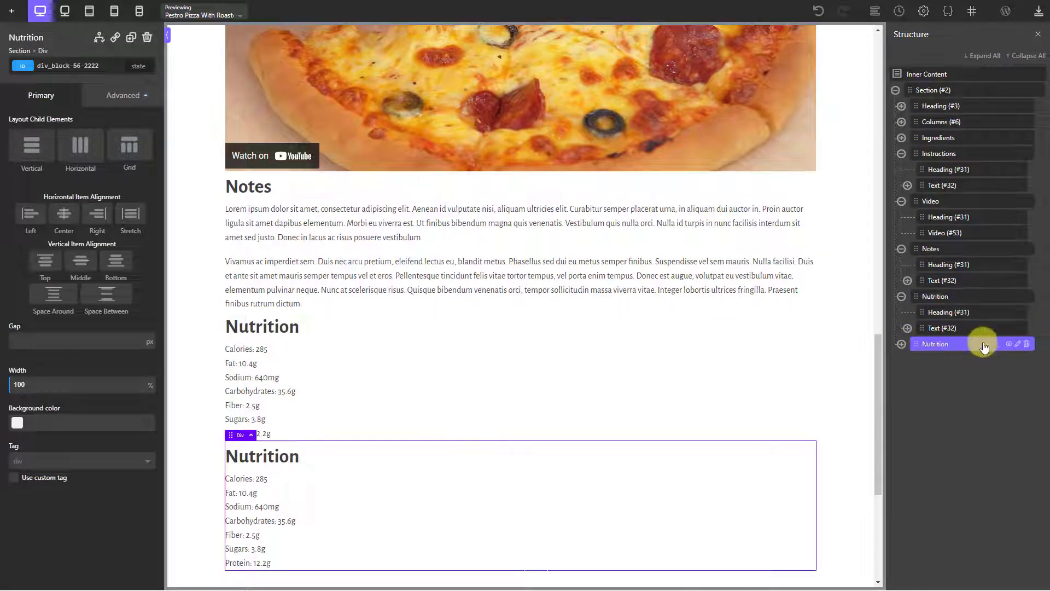
{"action": "right_click", "coordinate": [1013, 344]}
{"action": "left_click", "coordinate": [966, 399]}
{"action": "type", "text": "Equipment"}
{"action": "key", "text": "Return"}
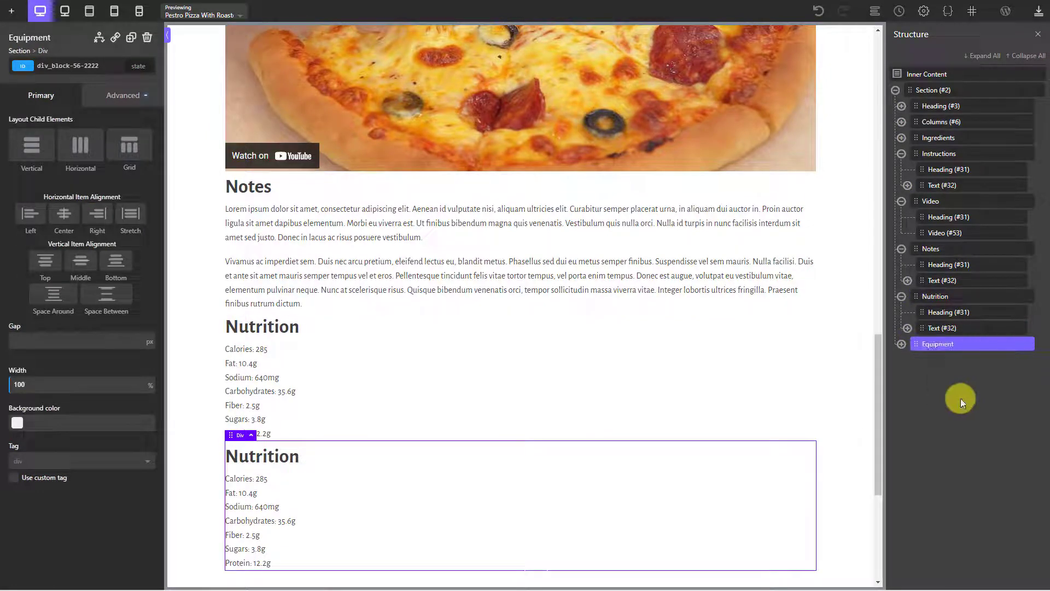
Change the heading of the Equipment Div to Equipment
{"action": "left_click", "coordinate": [286, 455]}
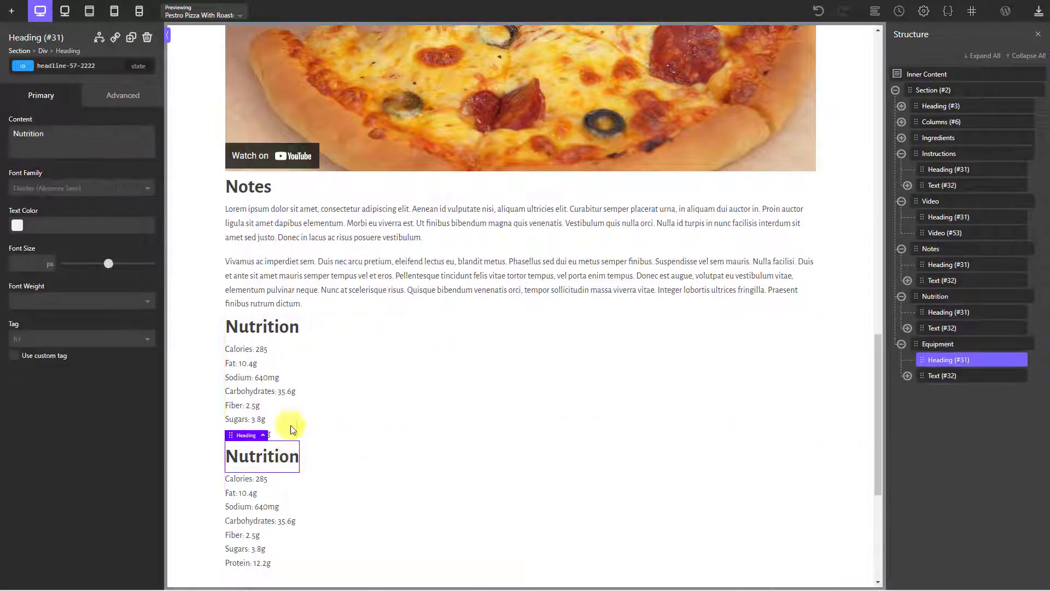
{"action": "double_click", "coordinate": [139, 141]}
{"action": "type", "text": "Equipment"}
Replace the dynamic data of the Equipment Div's text with the Meta Box field Equipment
{"action": "double_click", "coordinate": [246, 487]}
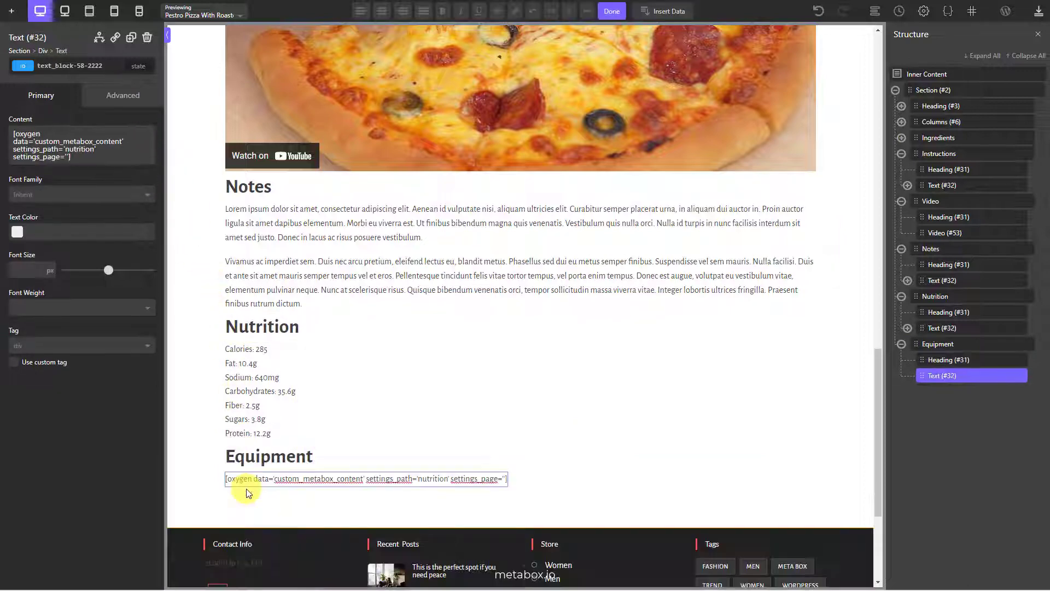
{"action": "triple_click", "coordinate": [254, 482]}
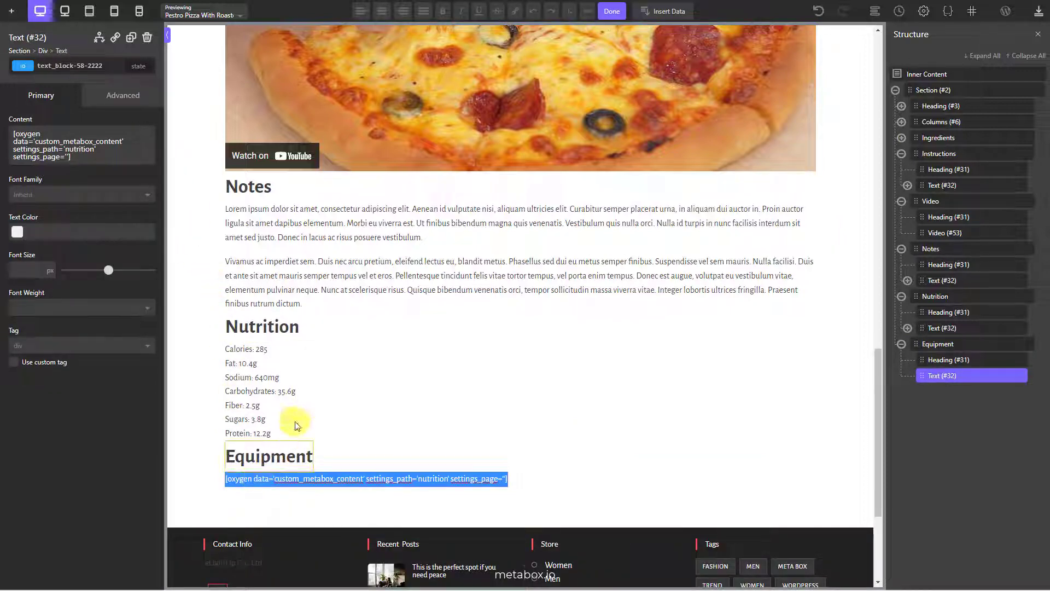
{"action": "left_click", "coordinate": [645, 13]}
{"action": "left_click", "coordinate": [626, 146]}
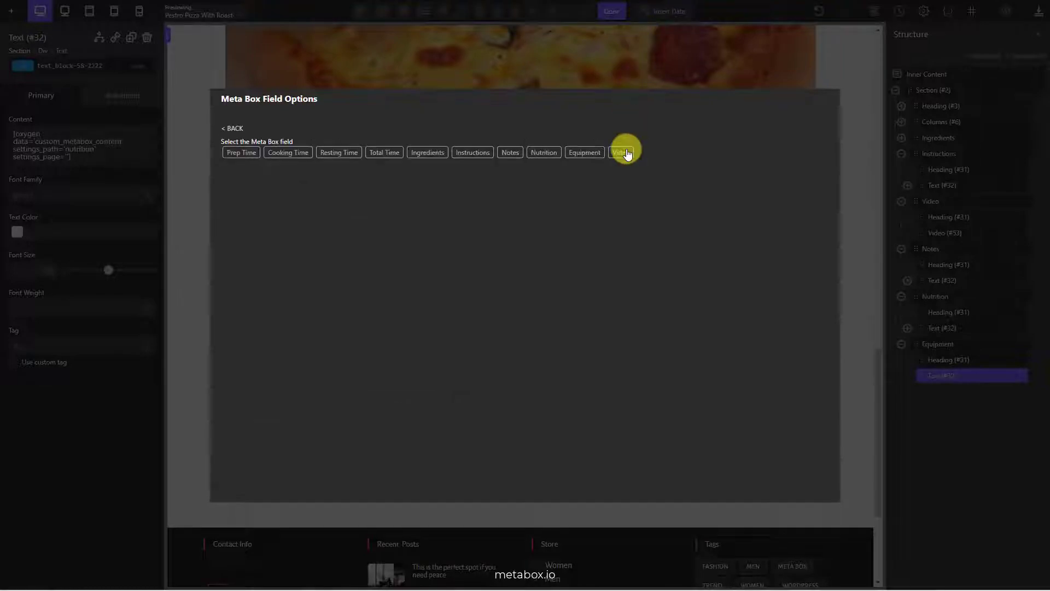
{"action": "left_click", "coordinate": [584, 152]}
{"action": "left_click", "coordinate": [255, 197]}
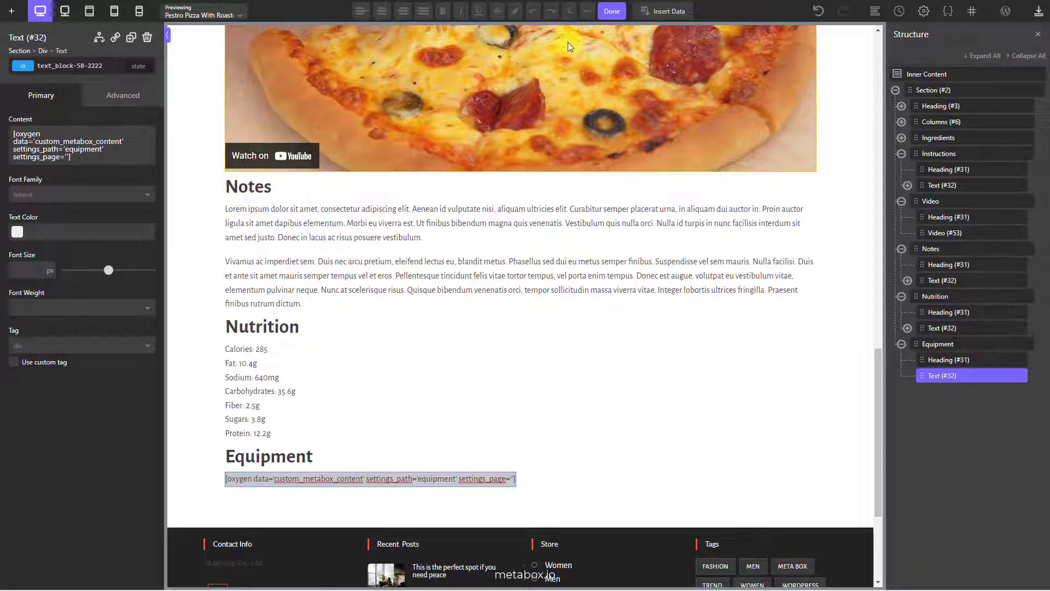
{"action": "left_click", "coordinate": [612, 13]}
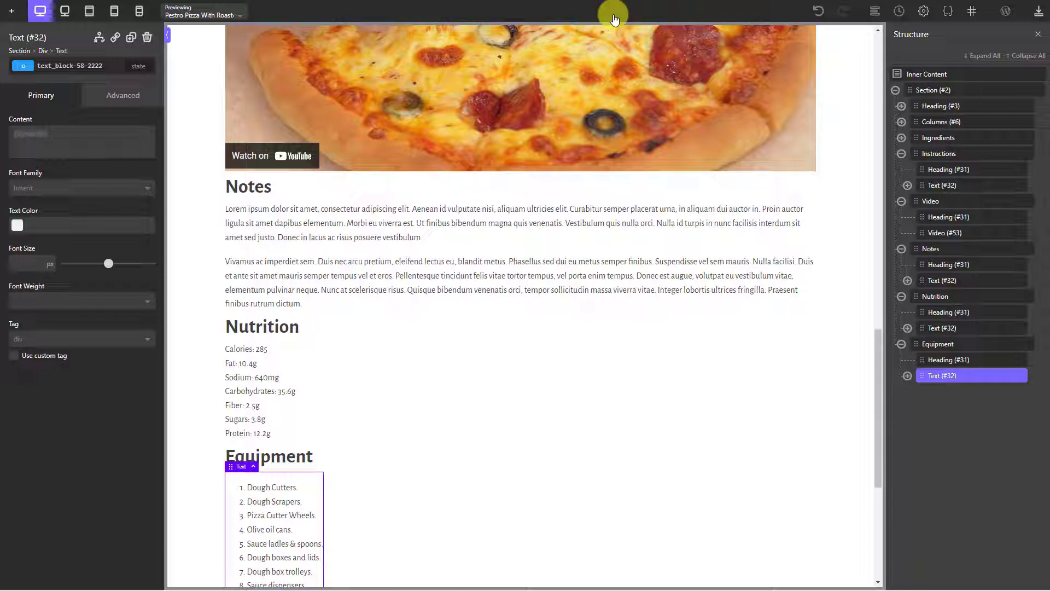
Save the template and review the whole recipe page on the front end
{"action": "left_click", "coordinate": [1038, 12]}
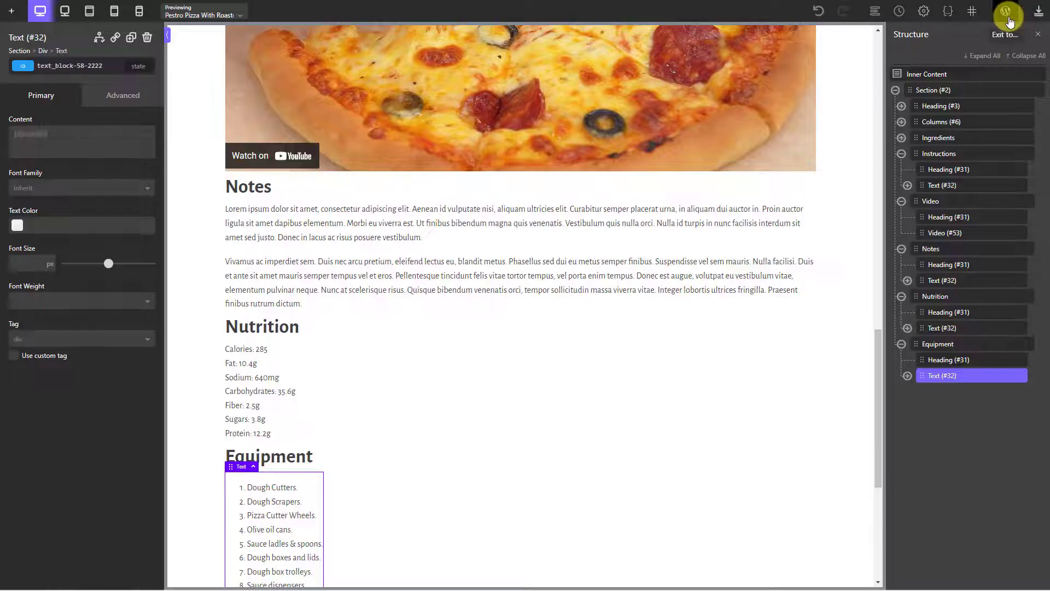
{"action": "left_click", "coordinate": [1009, 45]}
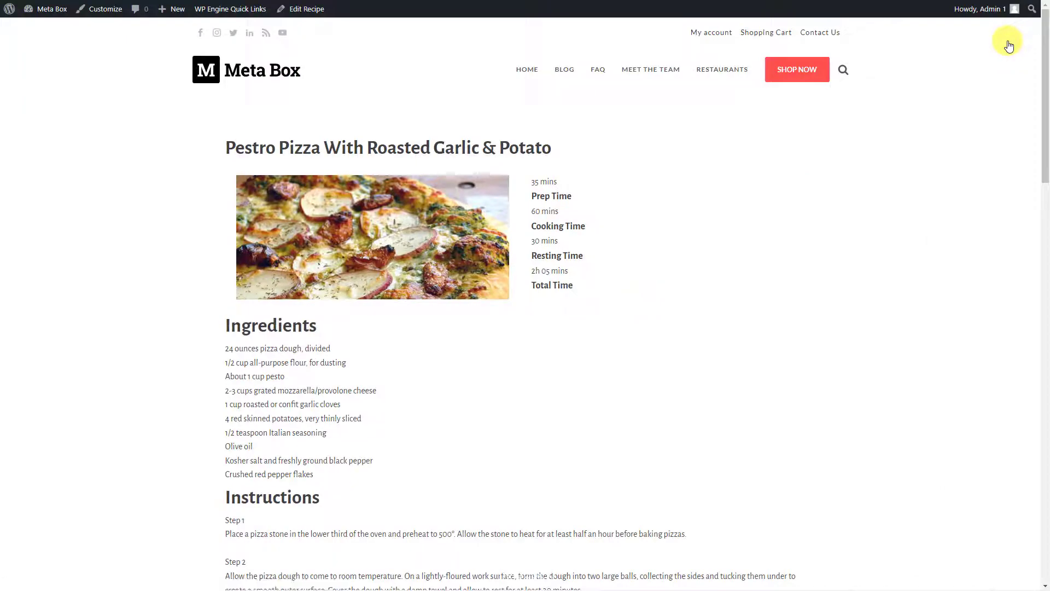
{"action": "scroll", "coordinate": [844, 359], "scroll_direction": "down", "scroll_amount": 12}
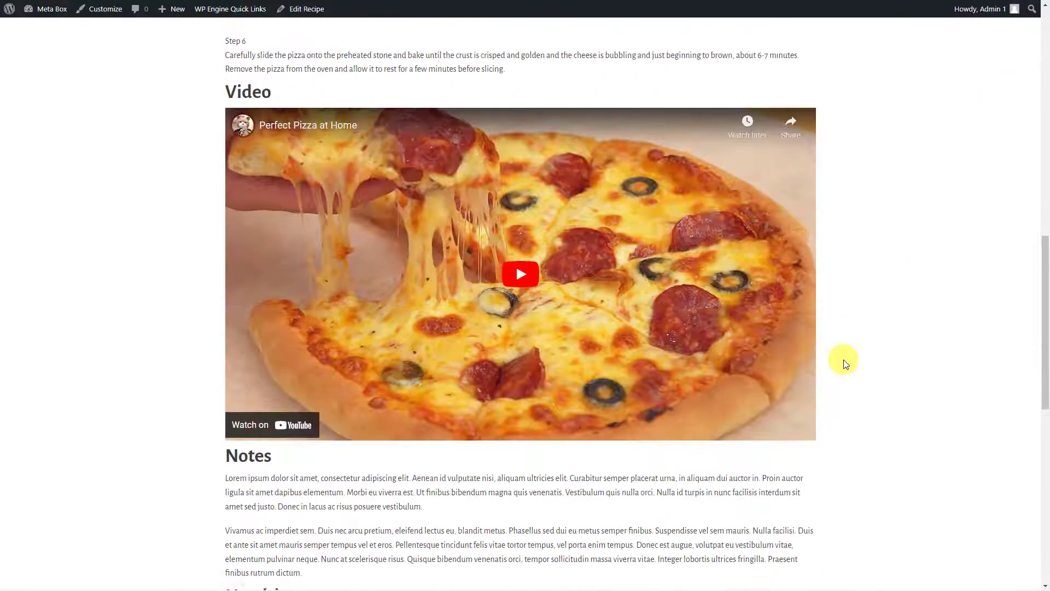
{"action": "scroll", "coordinate": [844, 360], "scroll_direction": "down", "scroll_amount": 5}
{"action": "scroll", "coordinate": [843, 359], "scroll_direction": "up", "scroll_amount": 20}
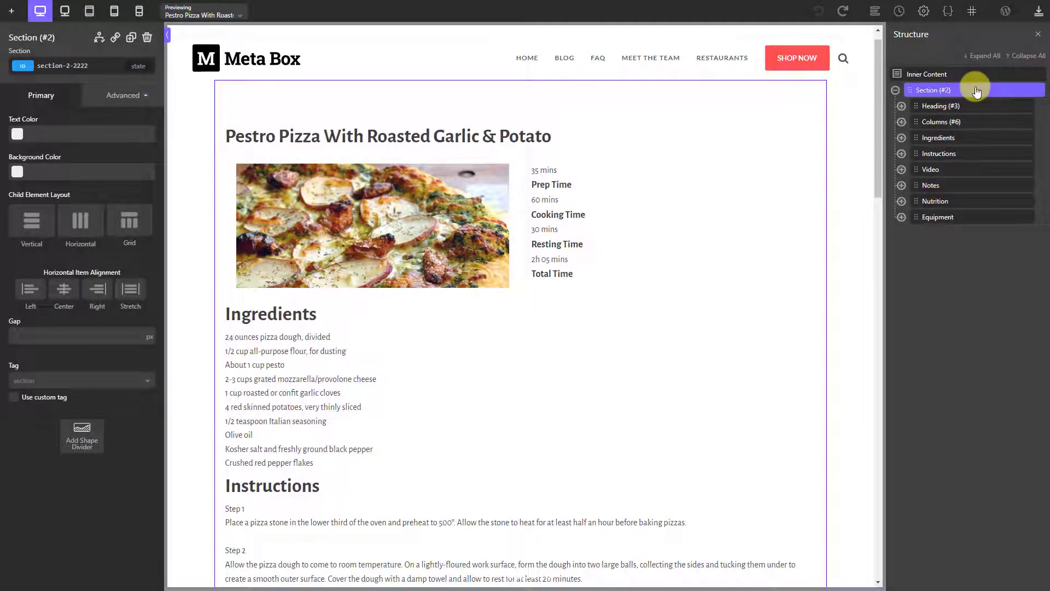
Set Align Items to center in the layout of the Columns element holding the image and times
{"action": "left_click", "coordinate": [979, 122]}
{"action": "left_click", "coordinate": [152, 103]}
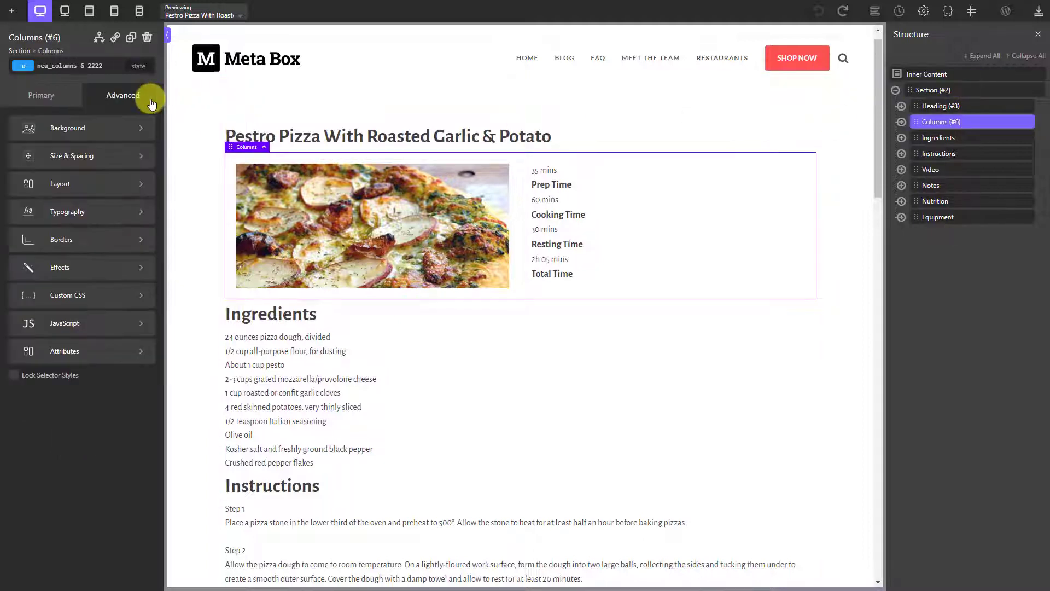
{"action": "left_click", "coordinate": [117, 184]}
{"action": "left_click", "coordinate": [62, 309]}
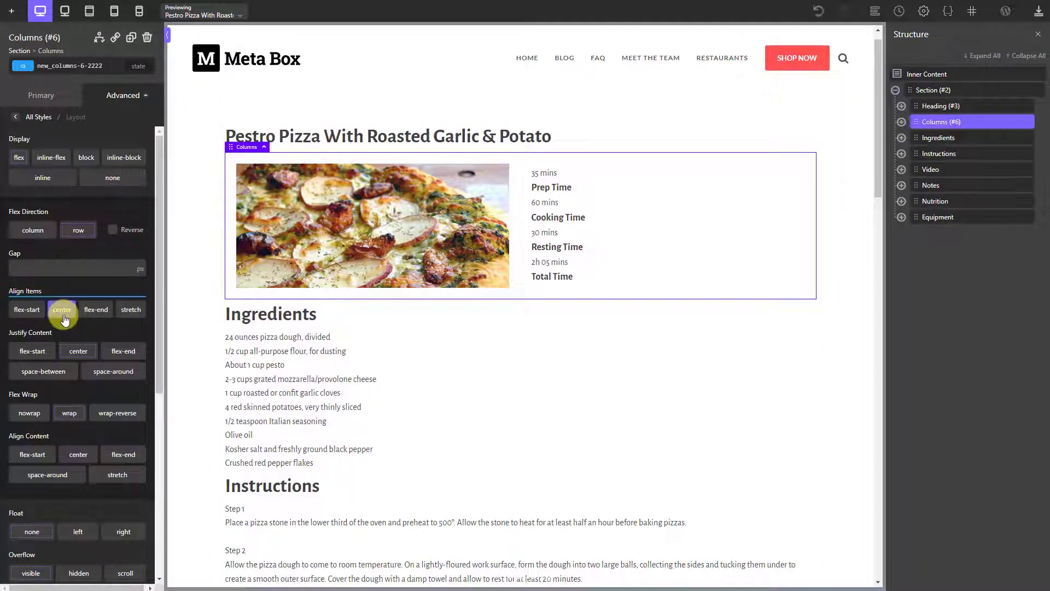
Set the width of the Div containing the recipe image to 80%
{"action": "left_click", "coordinate": [901, 122]}
{"action": "left_click", "coordinate": [962, 139]}
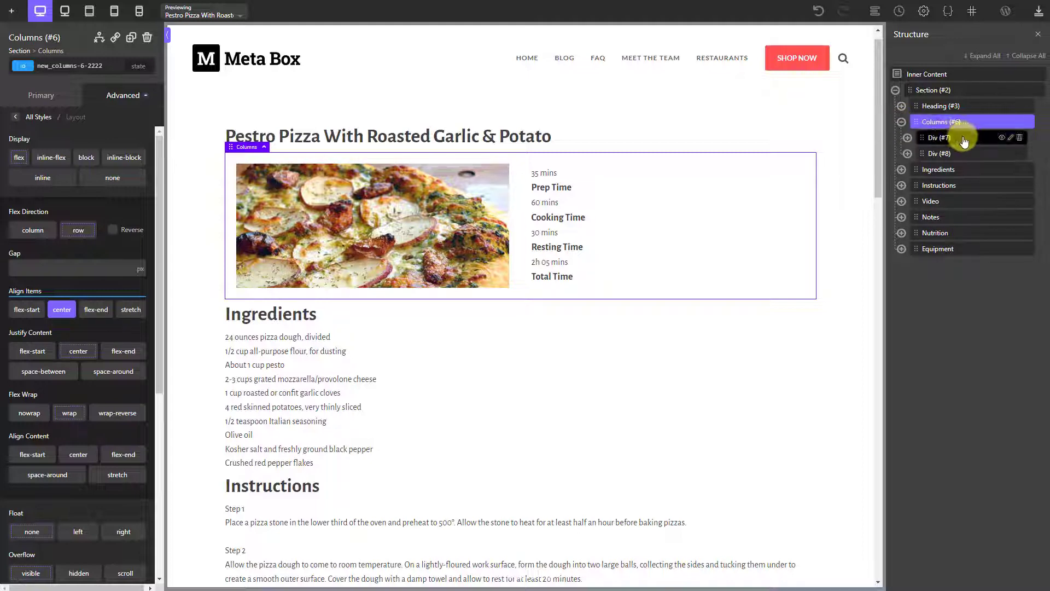
{"action": "double_click", "coordinate": [61, 384]}
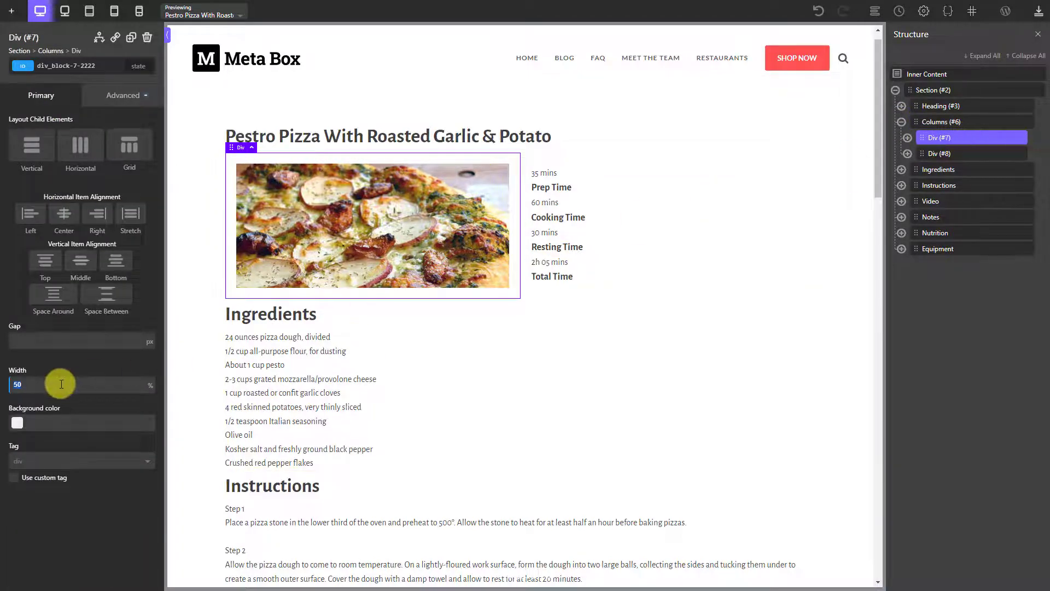
{"action": "type", "text": "80"}
Set the image Div's padding to 0 px on all four sides
{"action": "left_click", "coordinate": [129, 100]}
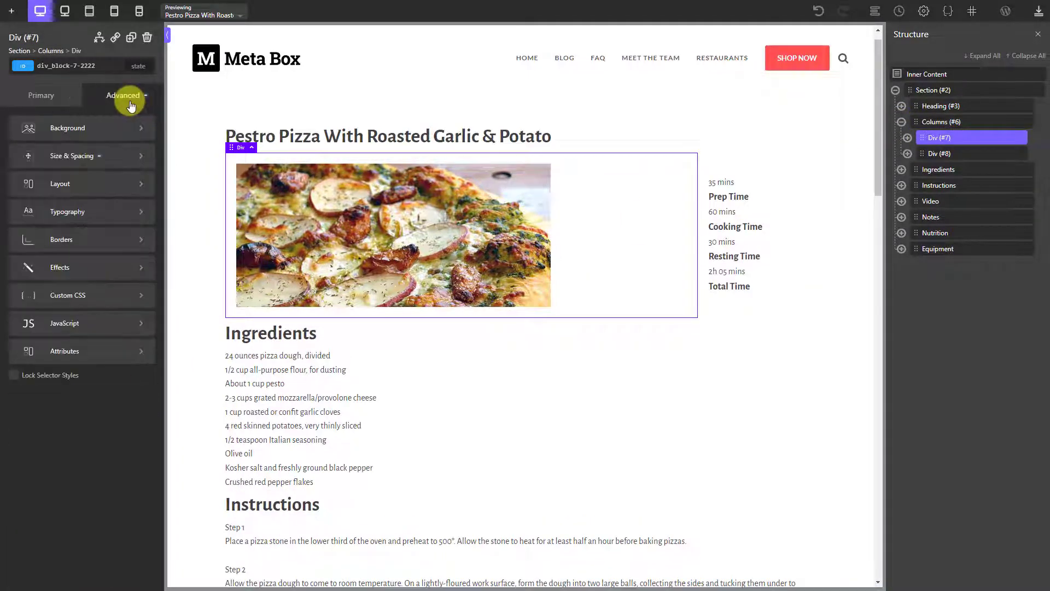
{"action": "left_click", "coordinate": [112, 157]}
{"action": "left_click", "coordinate": [40, 160]}
{"action": "type", "text": "0"}
{"action": "left_click", "coordinate": [24, 180]}
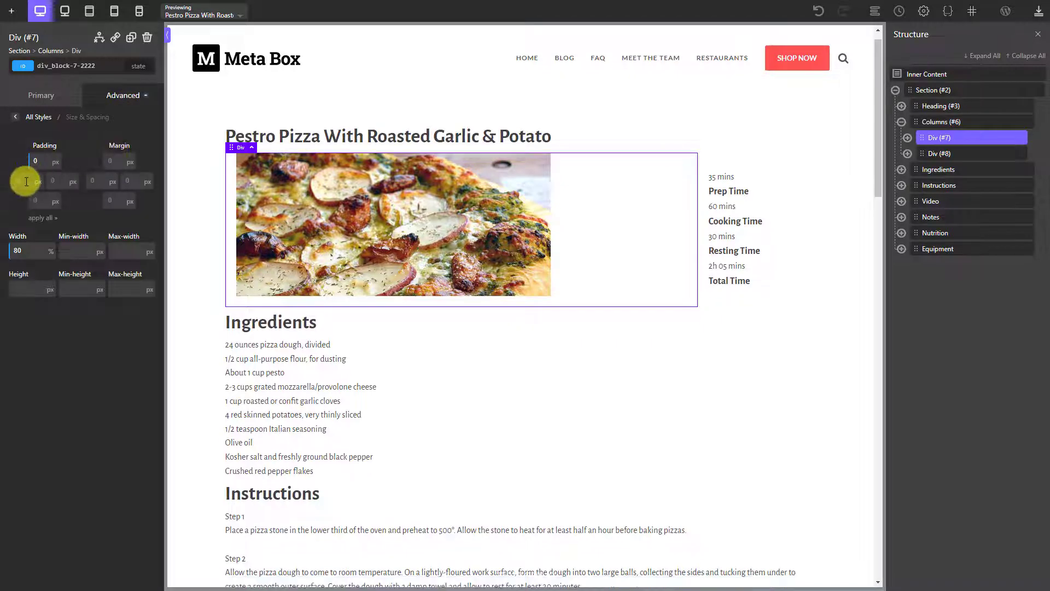
{"action": "type", "text": "0"}
{"action": "left_click", "coordinate": [57, 181]}
{"action": "type", "text": "0"}
{"action": "left_click", "coordinate": [37, 200]}
{"action": "type", "text": "0"}
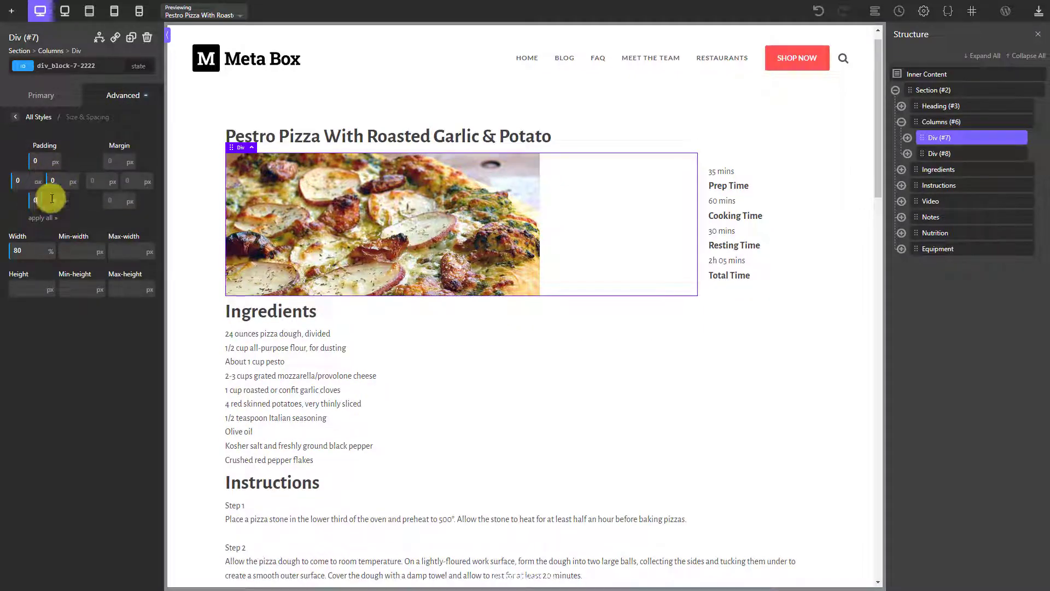
Set the recipe image's width to 100% of its Div
{"action": "left_click", "coordinate": [907, 137]}
{"action": "left_click", "coordinate": [926, 153]}
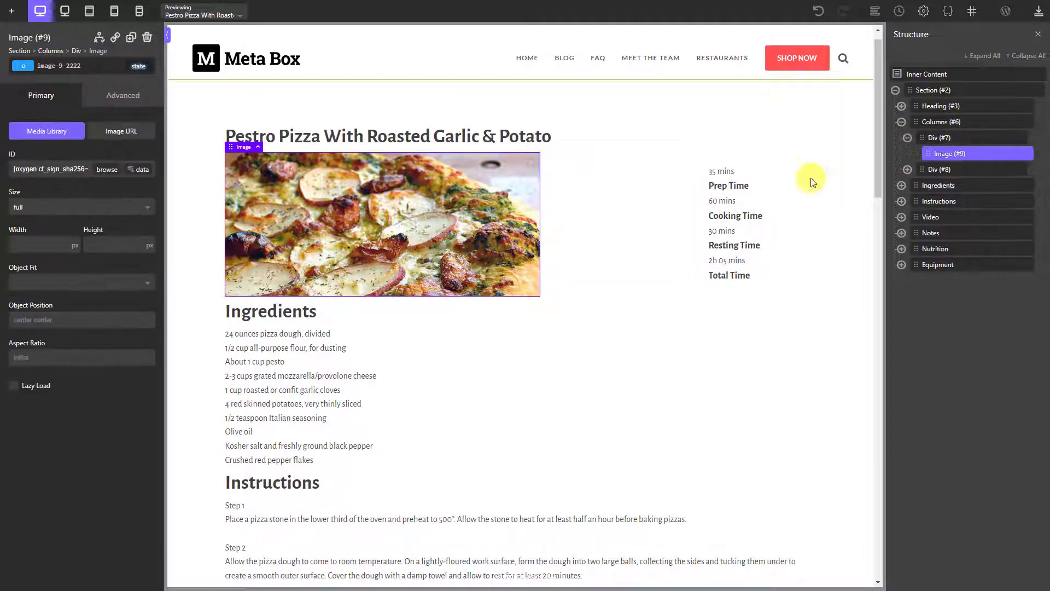
{"action": "left_click", "coordinate": [77, 239]}
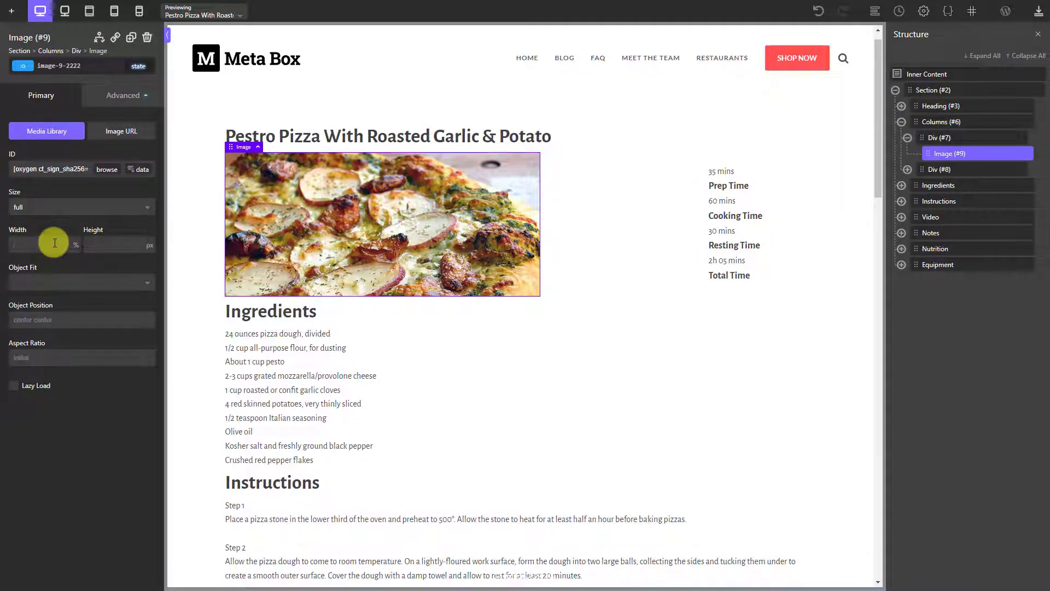
{"action": "type", "text": "100"}
Add a new class named recipe-spec to the Prep Time Div
{"action": "left_click", "coordinate": [908, 170]}
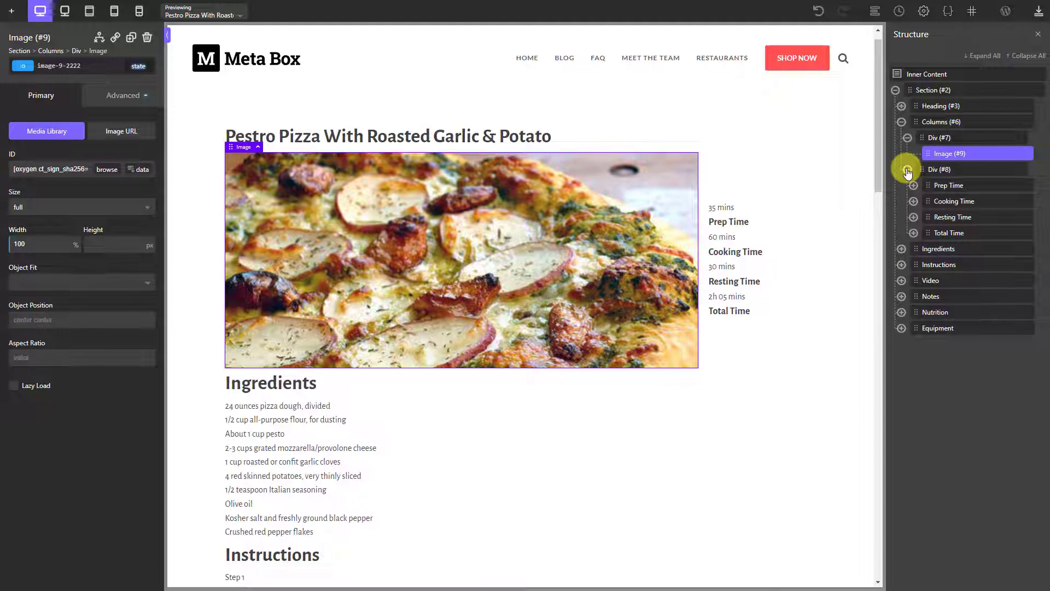
{"action": "left_click", "coordinate": [963, 185]}
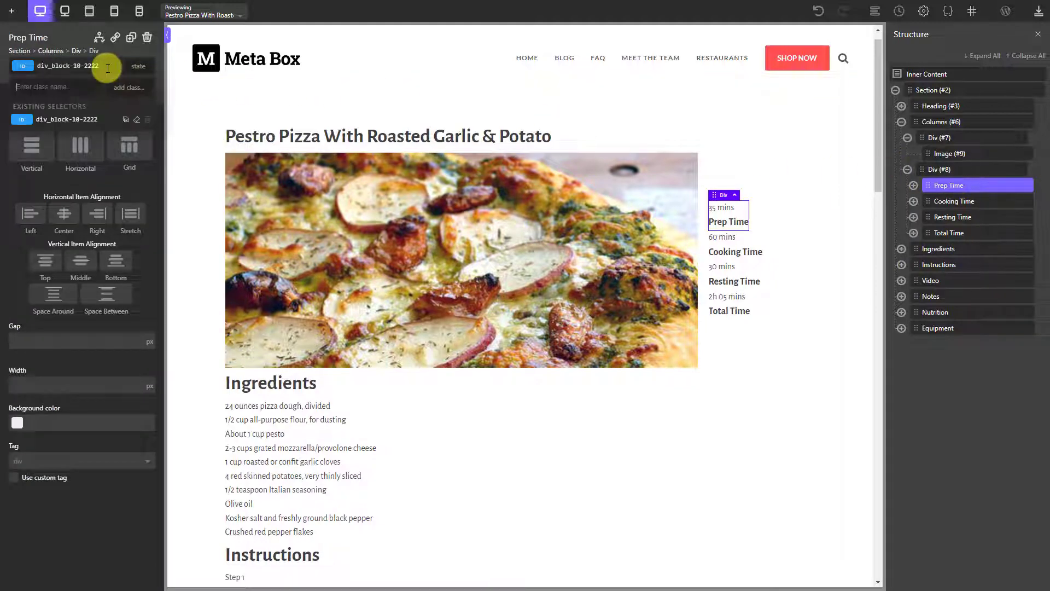
{"action": "type", "text": "recipe-spec"}
{"action": "left_click", "coordinate": [125, 87]}
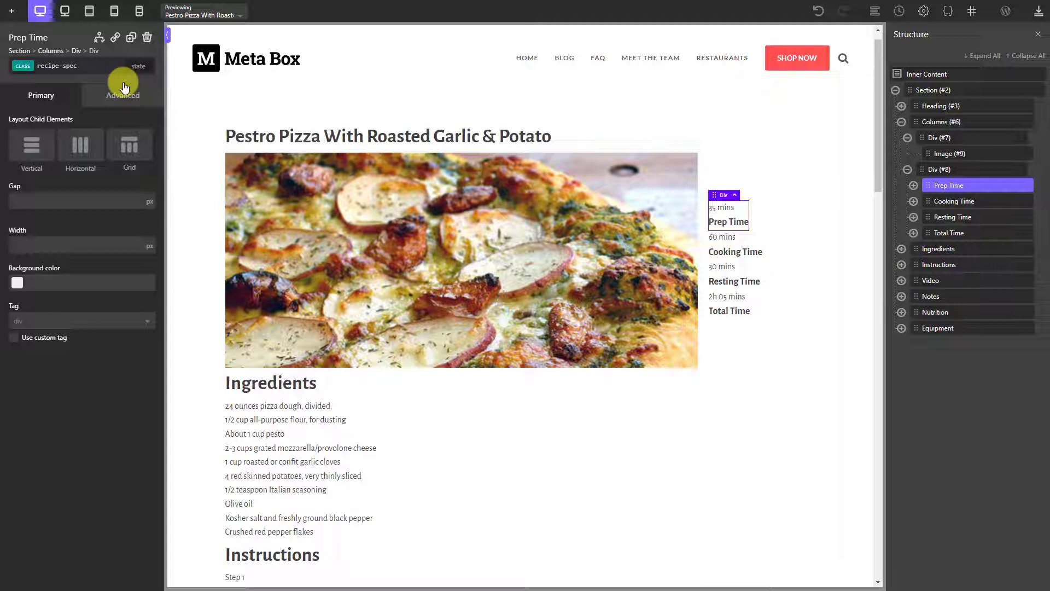
Give the recipe-spec class 10 px padding on all sides and a width that fills its column
{"action": "left_click", "coordinate": [123, 93]}
{"action": "left_click", "coordinate": [111, 153]}
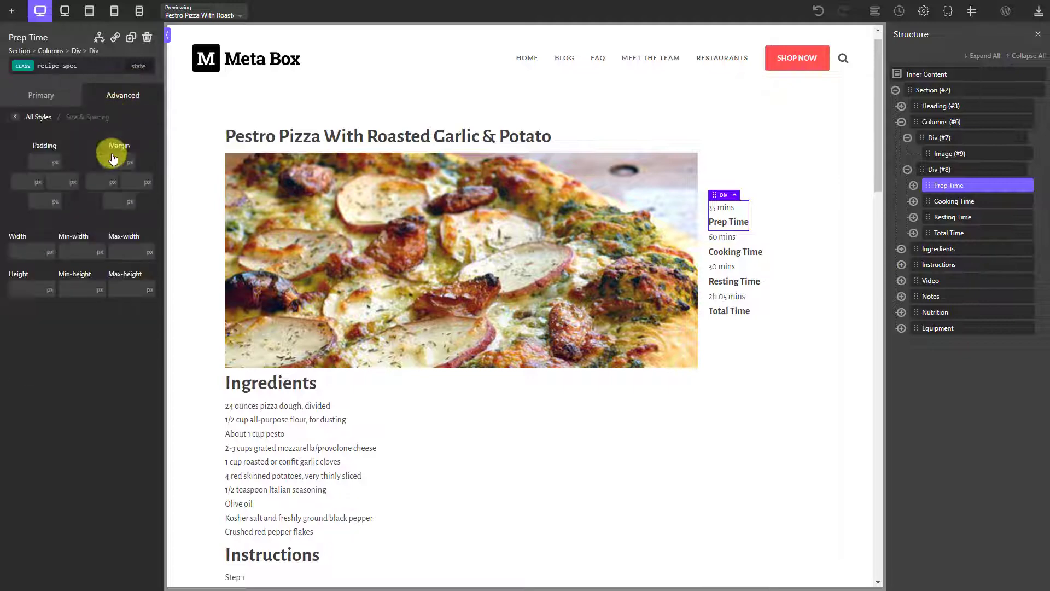
{"action": "left_click", "coordinate": [44, 163]}
{"action": "type", "text": "10"}
{"action": "left_click", "coordinate": [41, 218]}
{"action": "left_click", "coordinate": [50, 252]}
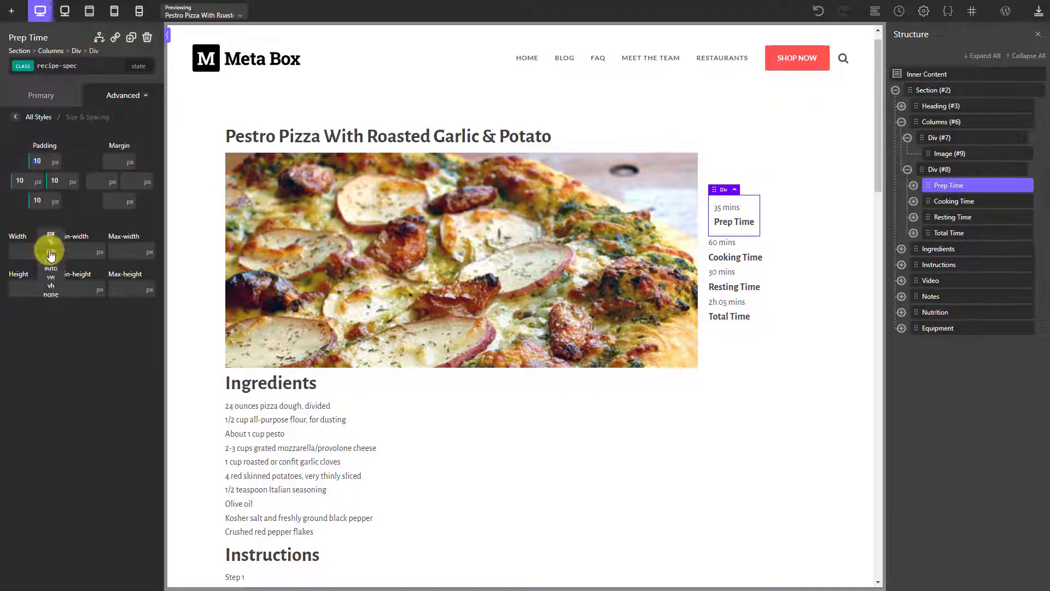
{"action": "left_click", "coordinate": [50, 253]}
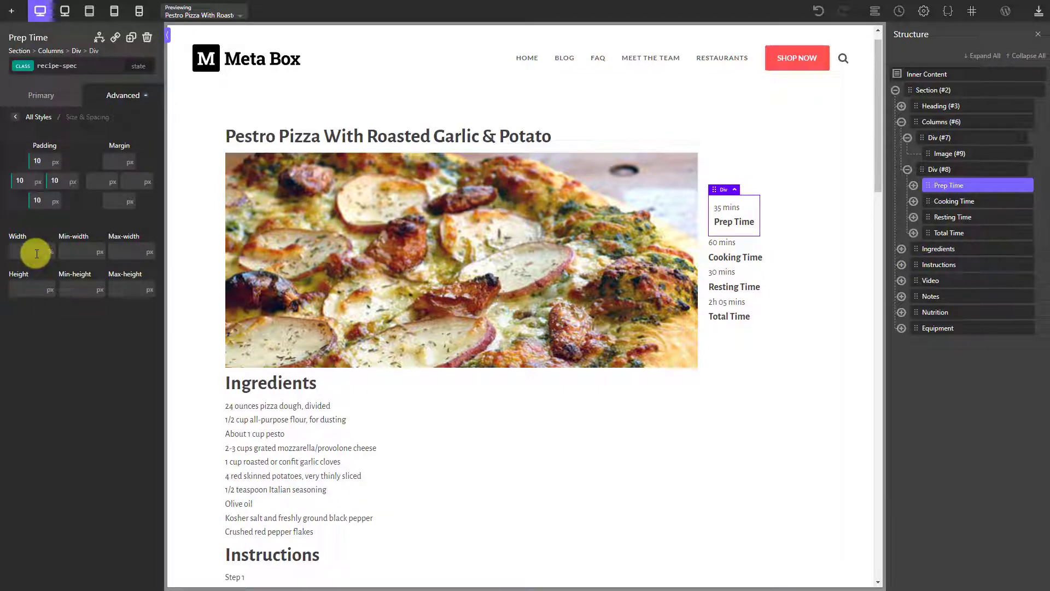
Give the recipe-spec class a solid 1 px border on all sides in colour #eee
{"action": "left_click", "coordinate": [22, 117]}
{"action": "left_click", "coordinate": [14, 235]}
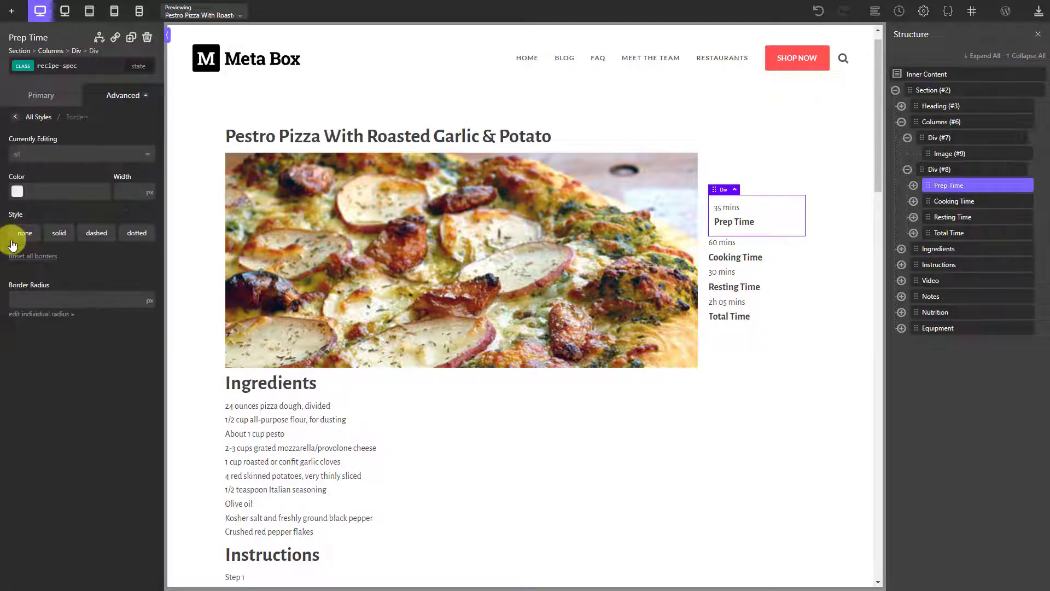
{"action": "left_click", "coordinate": [50, 191]}
{"action": "type", "text": "#eee"}
{"action": "left_click", "coordinate": [129, 191]}
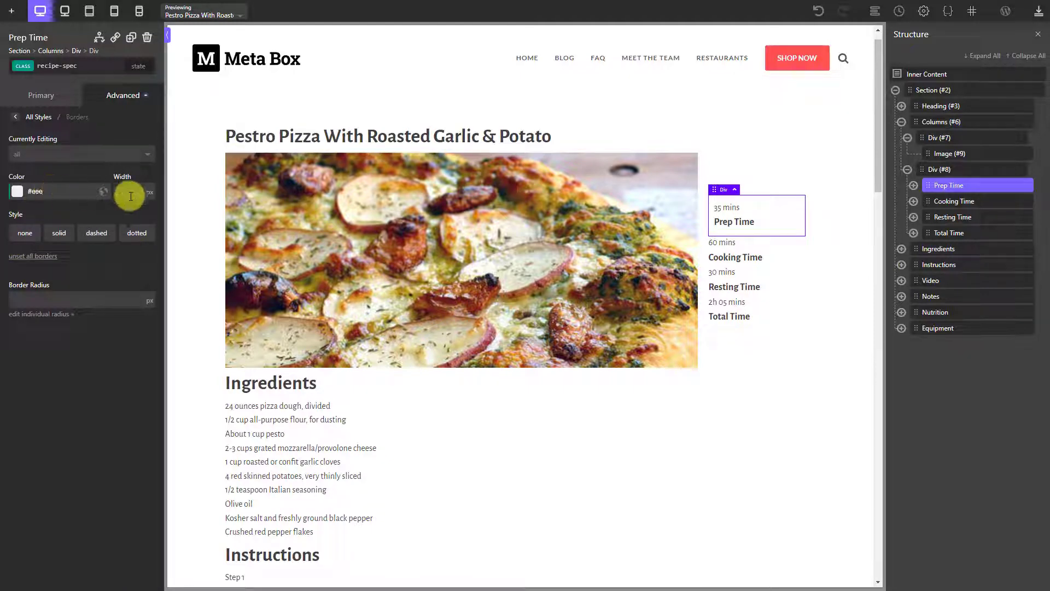
{"action": "type", "text": "1"}
{"action": "left_click", "coordinate": [58, 233]}
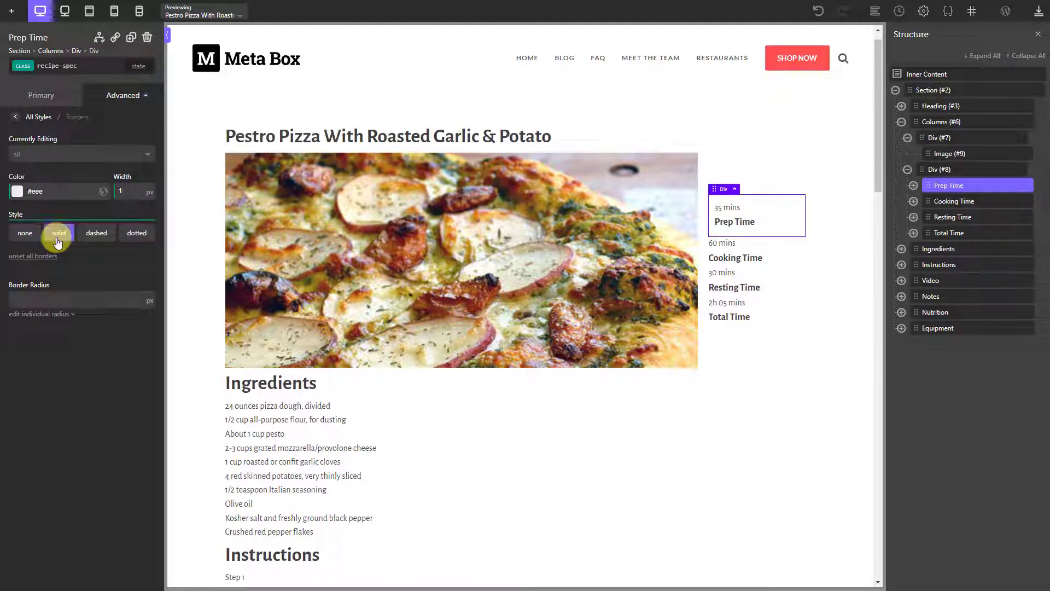
Apply the existing recipe-spec class to the Cooking Time Div
{"action": "left_click", "coordinate": [941, 202]}
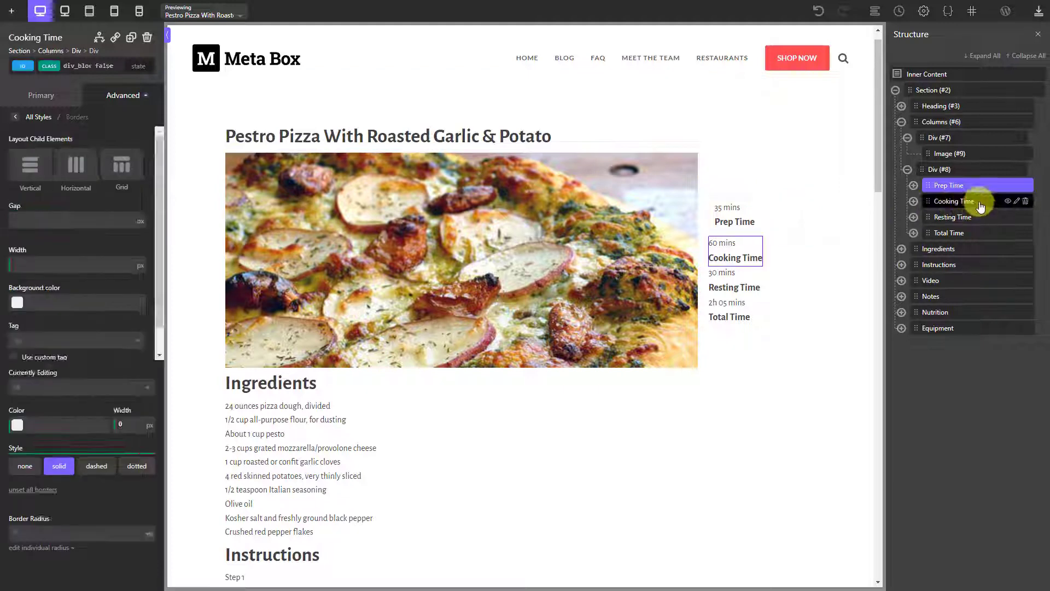
{"action": "left_click", "coordinate": [108, 65]}
{"action": "type", "text": "recipe-spec"}
{"action": "left_click", "coordinate": [87, 118]}
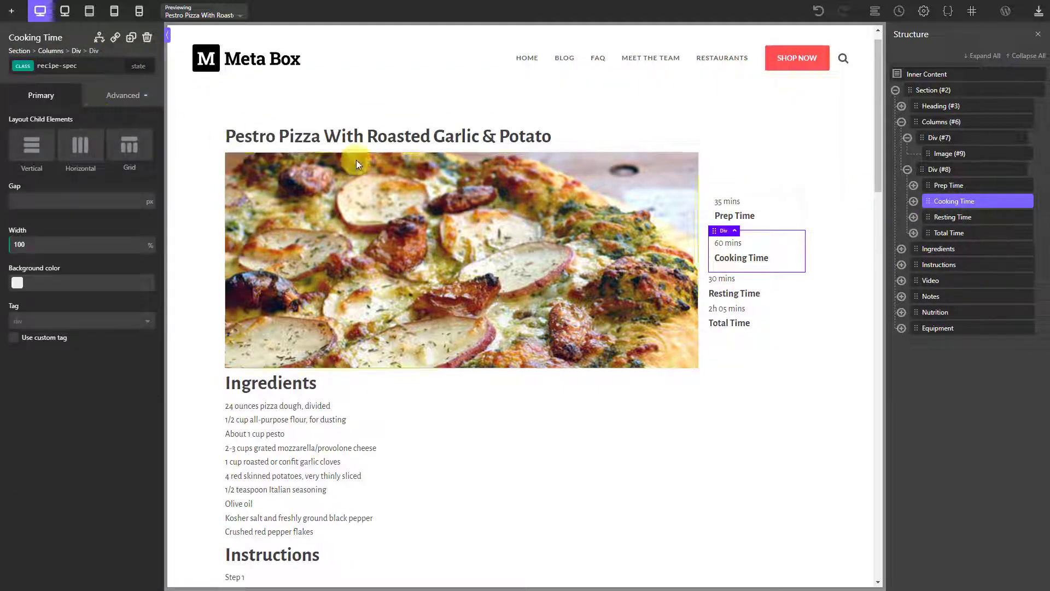
Apply the existing recipe-spec class to the Resting Time and Total Time Divs
{"action": "left_click", "coordinate": [979, 219]}
{"action": "left_click", "coordinate": [93, 66]}
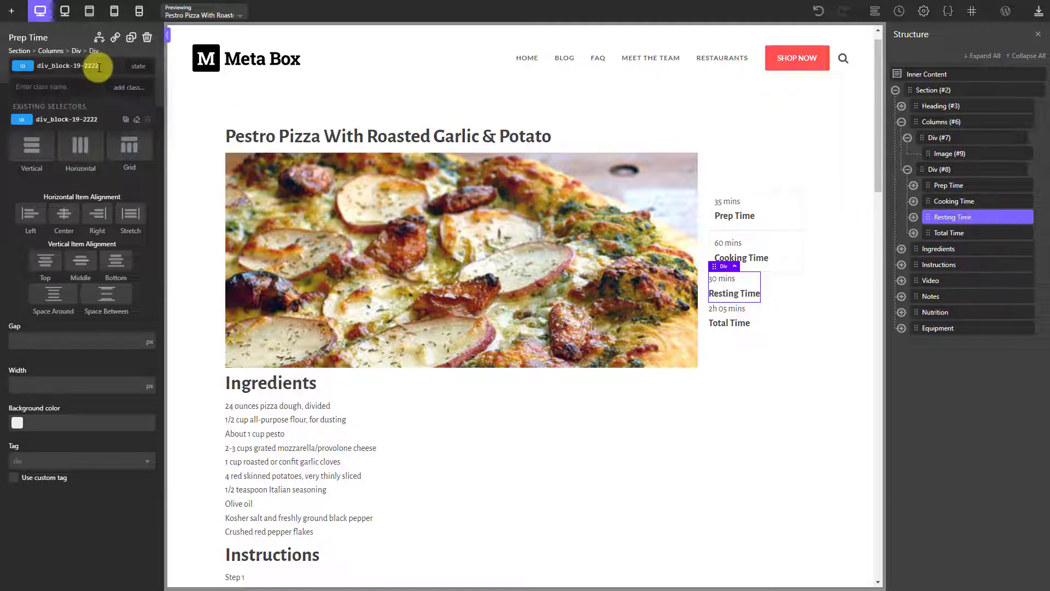
{"action": "left_click", "coordinate": [90, 119]}
{"action": "left_click", "coordinate": [956, 232]}
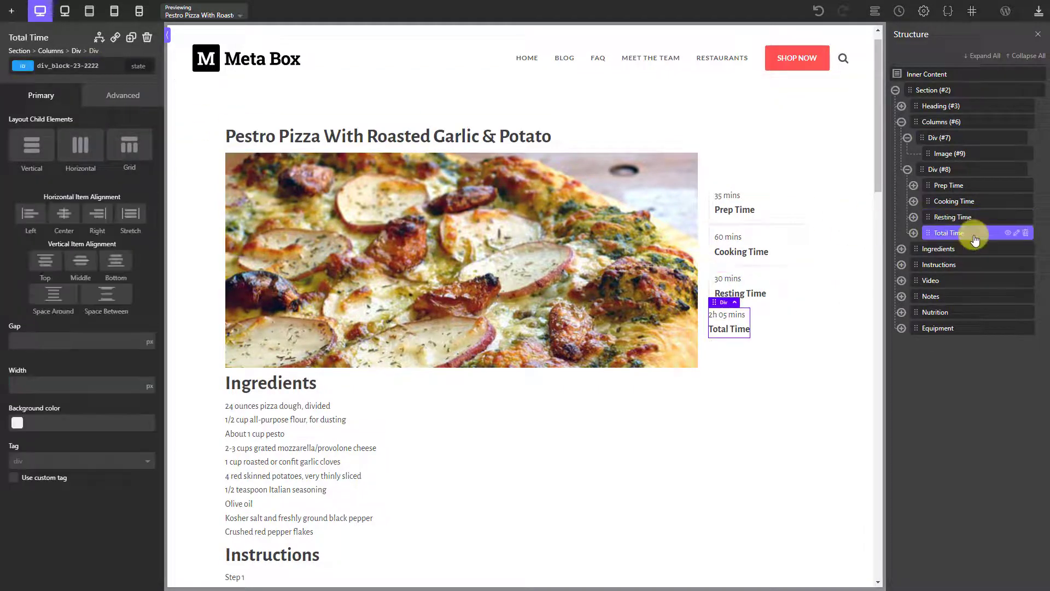
{"action": "left_click", "coordinate": [106, 66]}
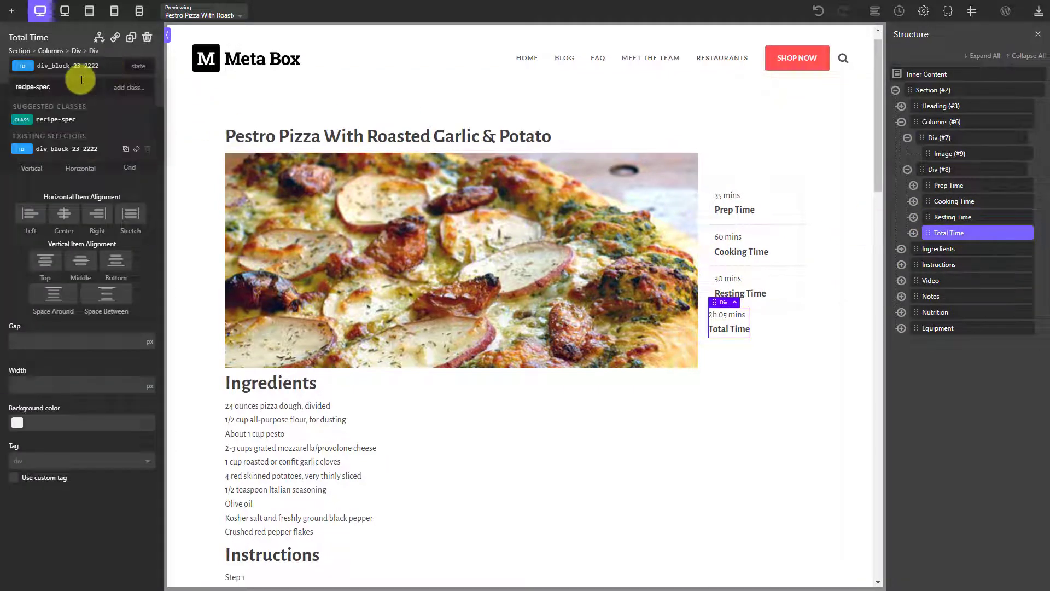
{"action": "left_click", "coordinate": [87, 117]}
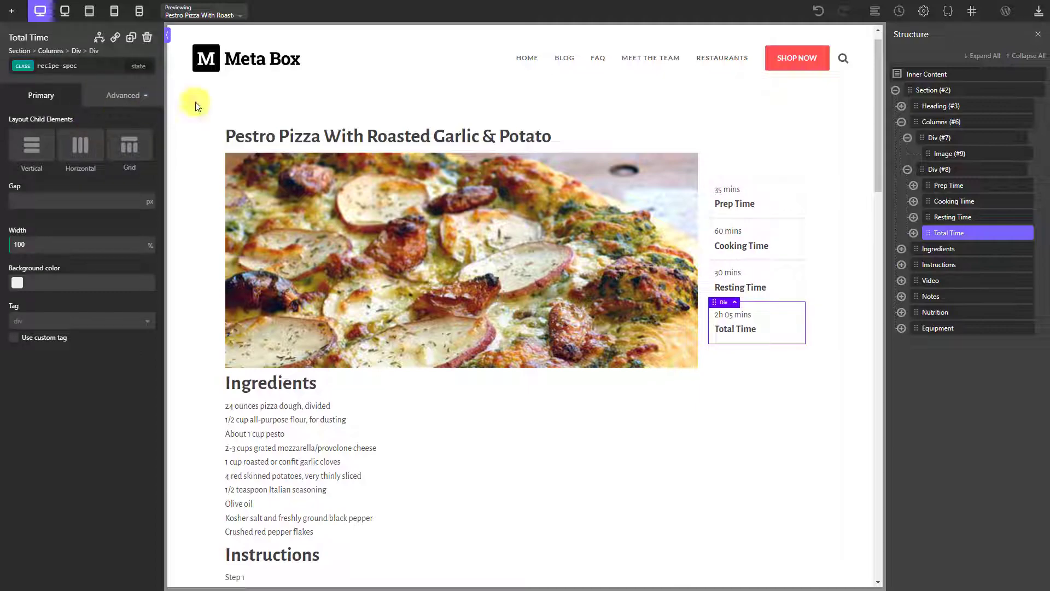
Save the template and review the whole pizza recipe page on the site's front end
{"action": "left_click", "coordinate": [1038, 12]}
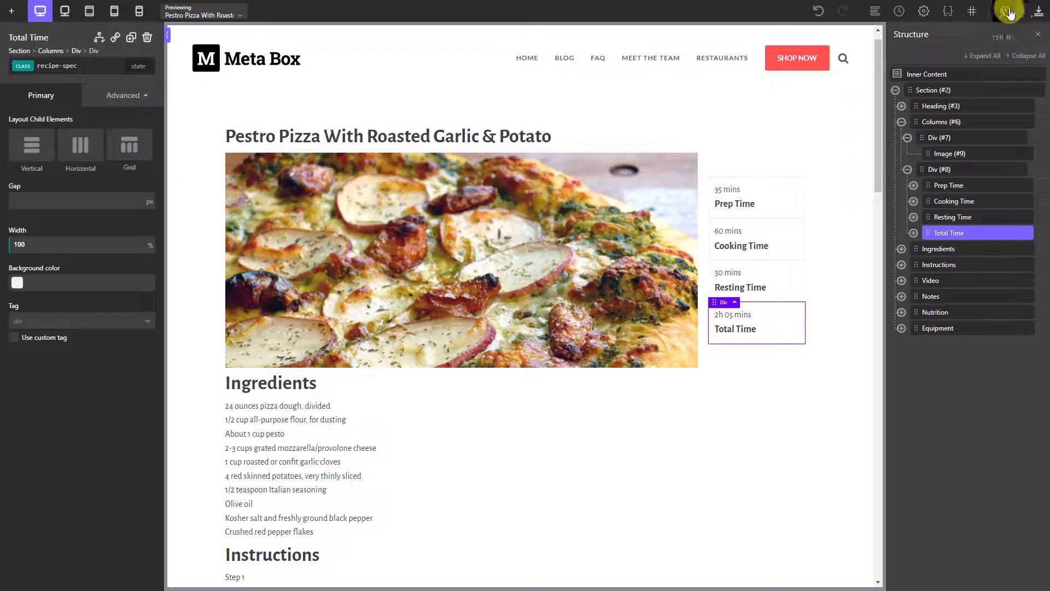
{"action": "left_click", "coordinate": [1005, 12]}
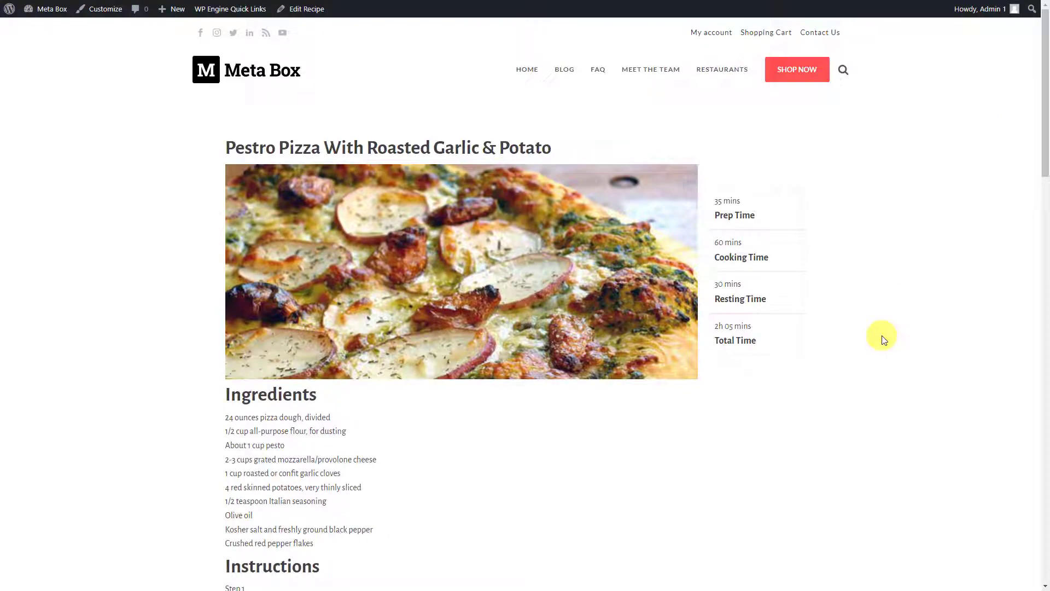
{"action": "scroll", "coordinate": [882, 335], "scroll_direction": "down", "scroll_amount": 20}
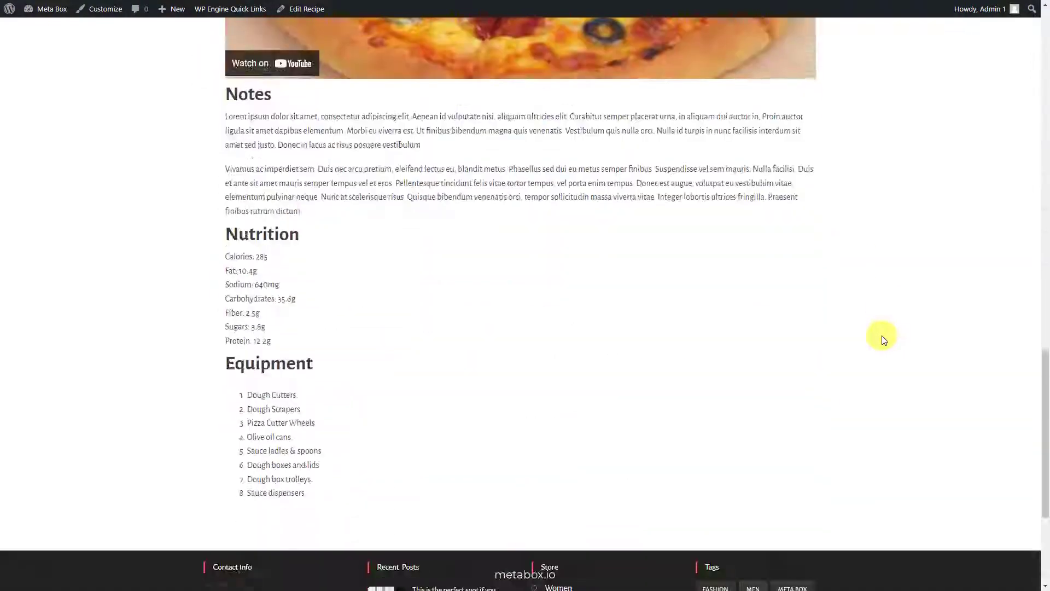
{"action": "scroll", "coordinate": [881, 336], "scroll_direction": "up", "scroll_amount": 20}
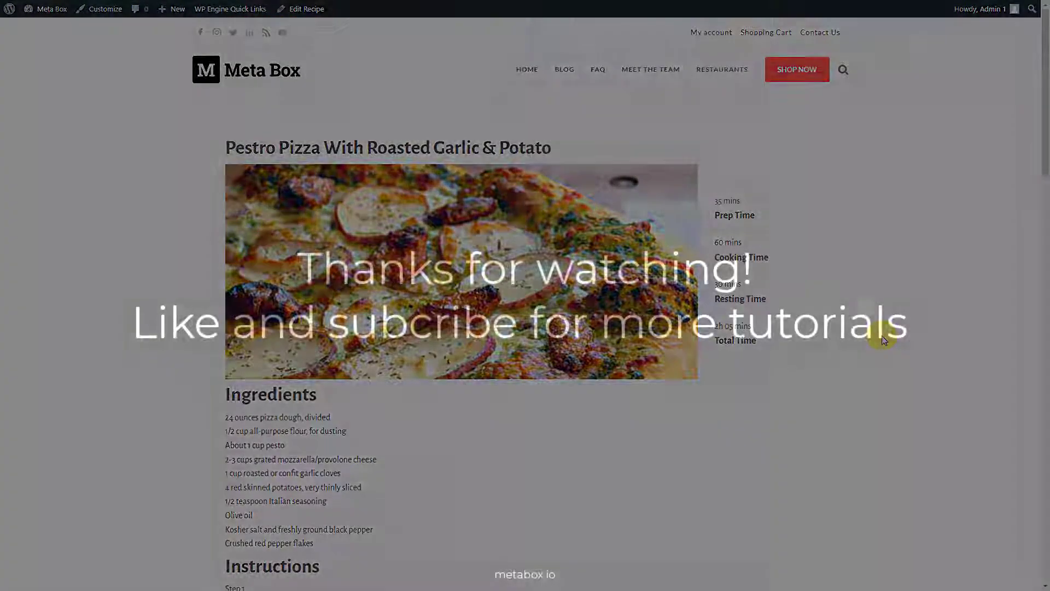